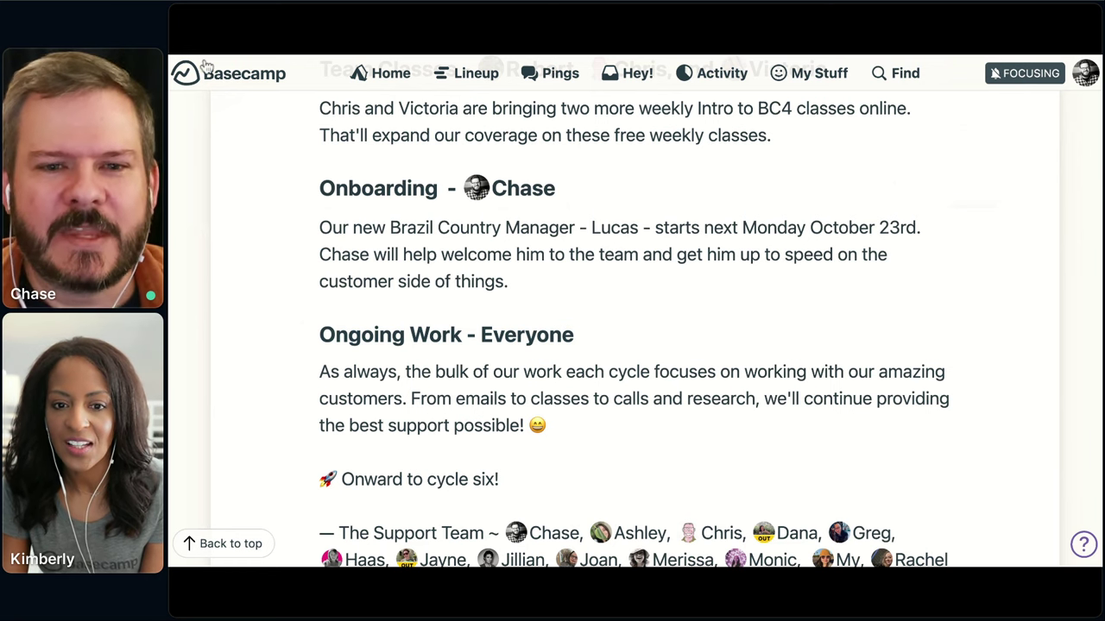
- Go back from the Support: Cycle 6 kickoff post to the Kickoffs message list
key("alt+Left")
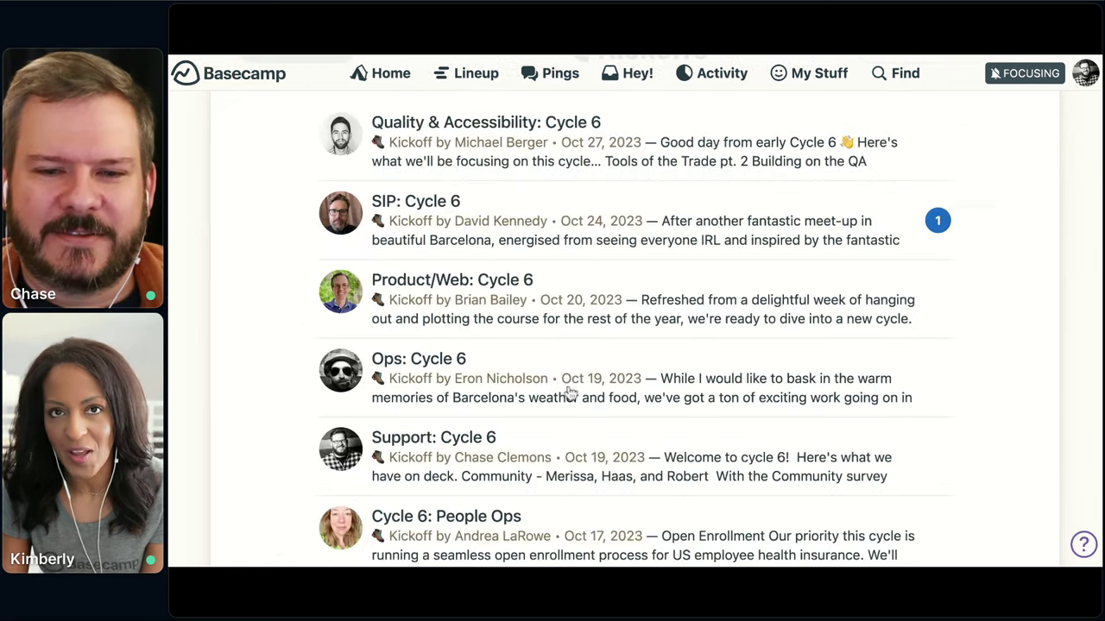
- Scroll to the top of the Kickoffs list and switch to the Heartbeats message board
scroll(589, 442, "up", 1)
scroll(592, 449, "up", 2)
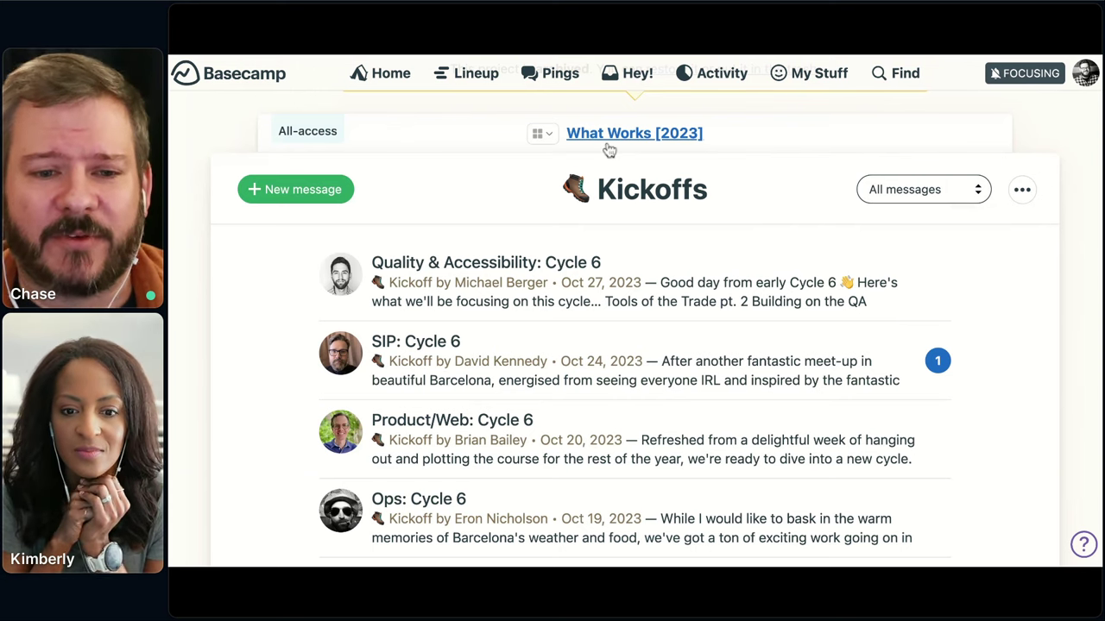
left_click(381, 494)
- Find and open the Support: Cycle 6 Heartbeat post on the Heartbeats board
scroll(594, 437, "down", 3)
scroll(595, 437, "down", 3)
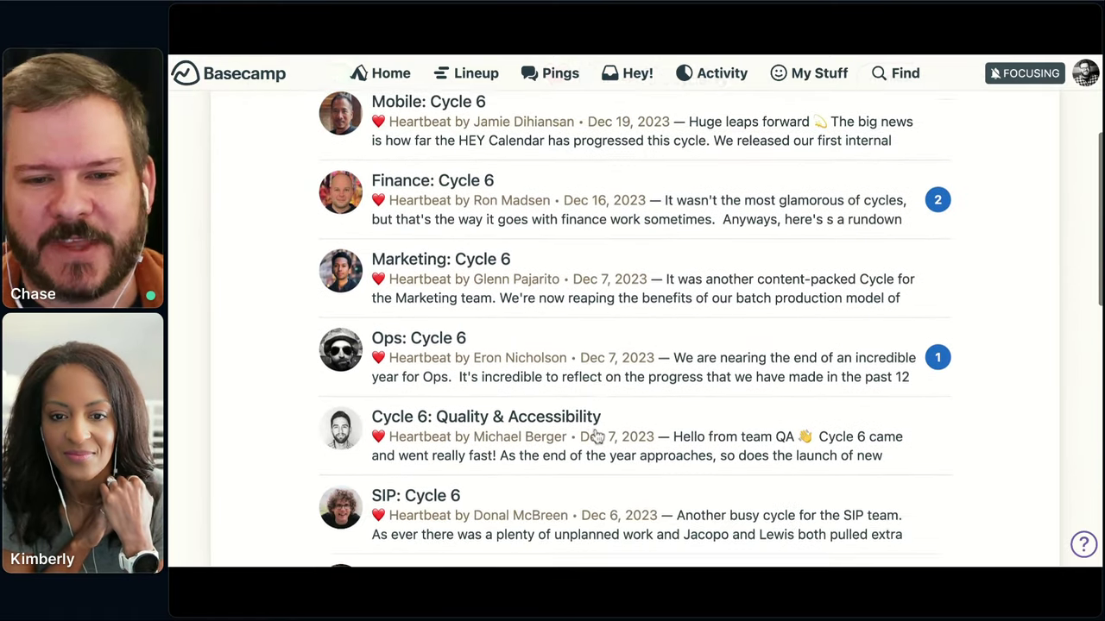
scroll(597, 438, "down", 5)
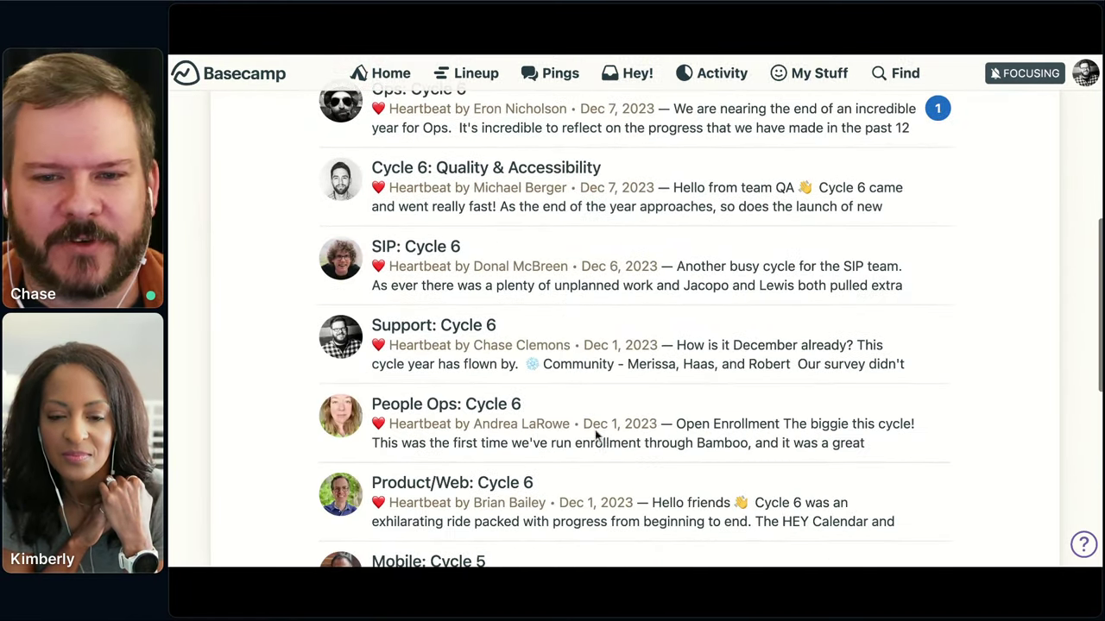
left_click(734, 358)
- Read through the post's community and docs updates, then return to the What Works [2023] home
scroll(904, 324, "down", 2)
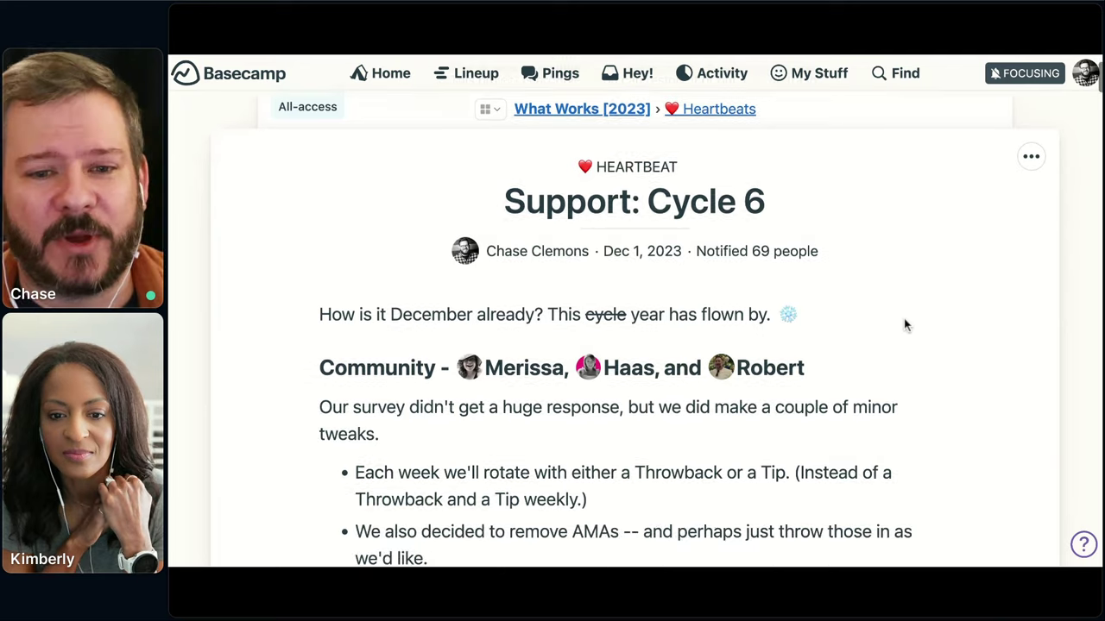
scroll(645, 328, "down", 2)
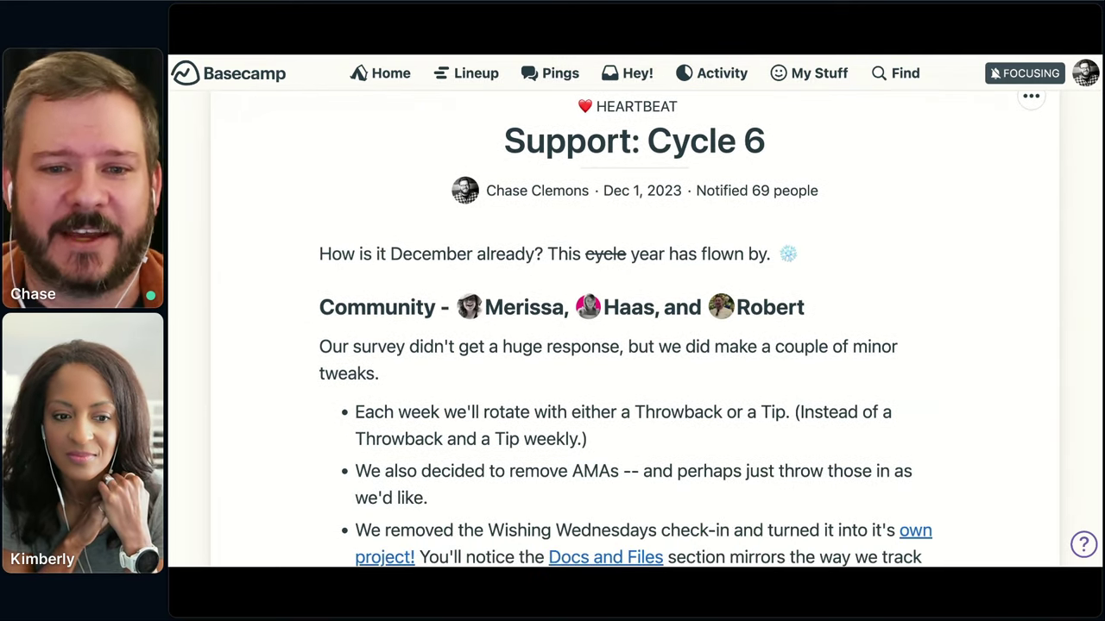
scroll(634, 328, "down", 2)
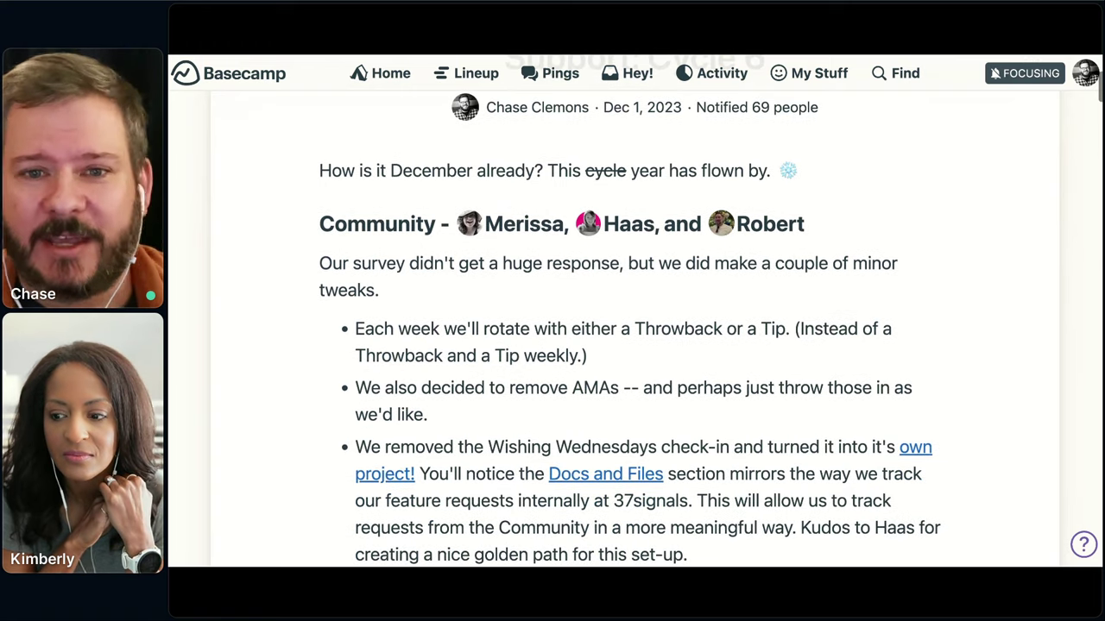
scroll(399, 270, "down", 2)
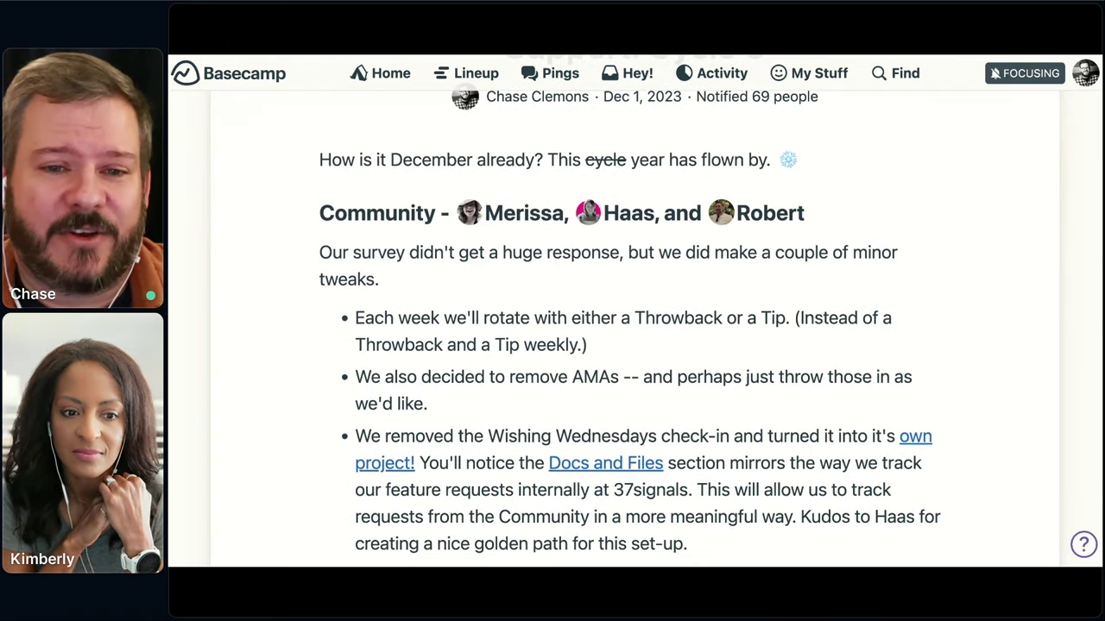
scroll(399, 269, "down", 3)
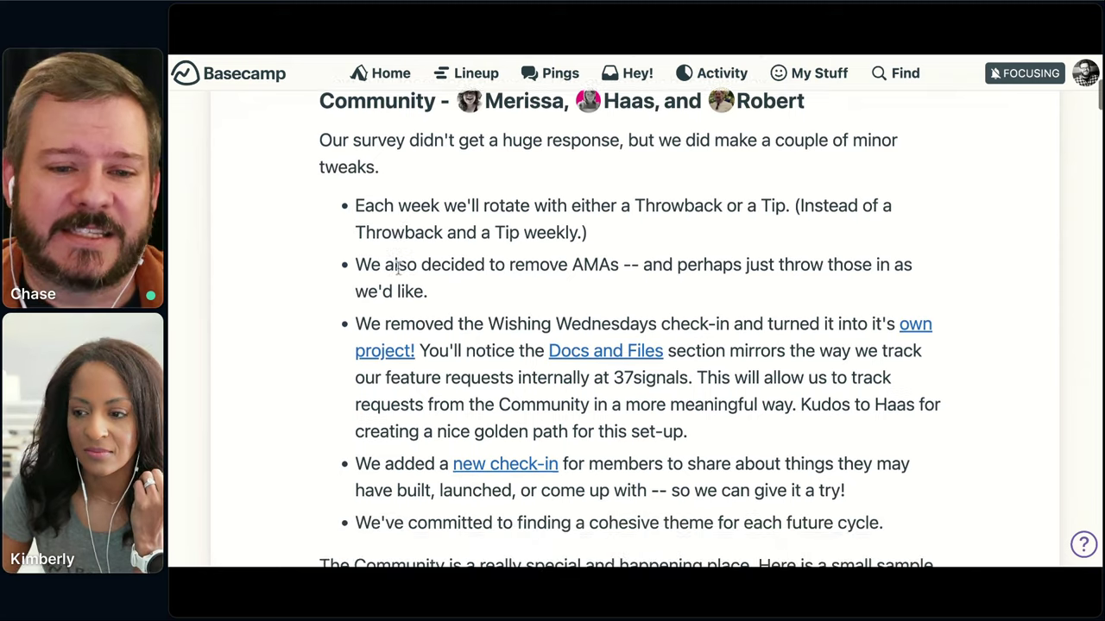
scroll(399, 269, "down", 5)
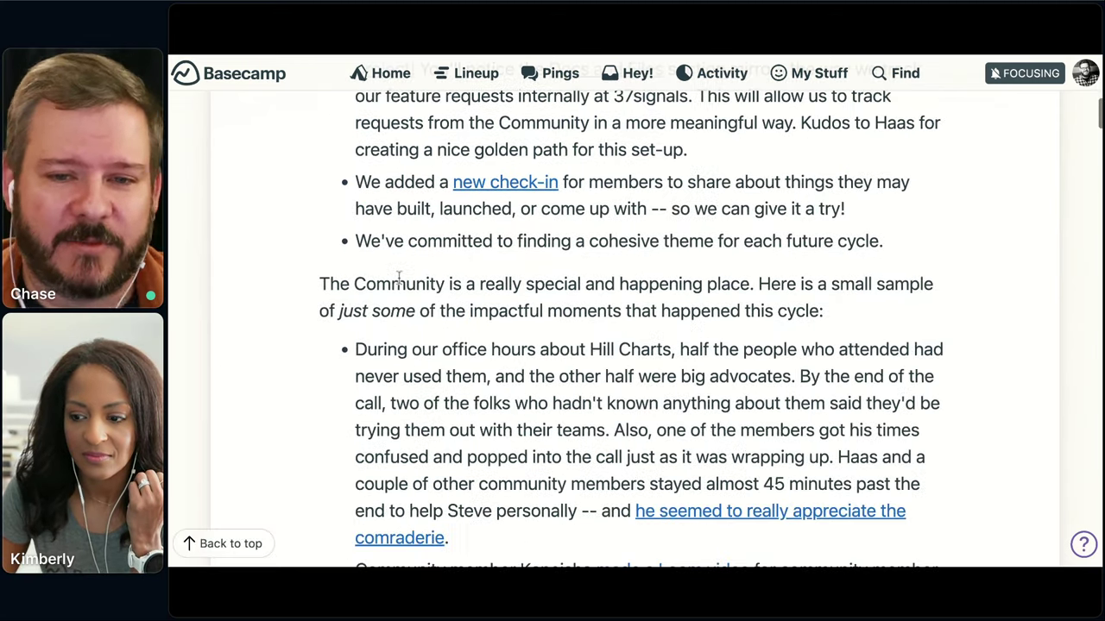
scroll(398, 276, "down", 12)
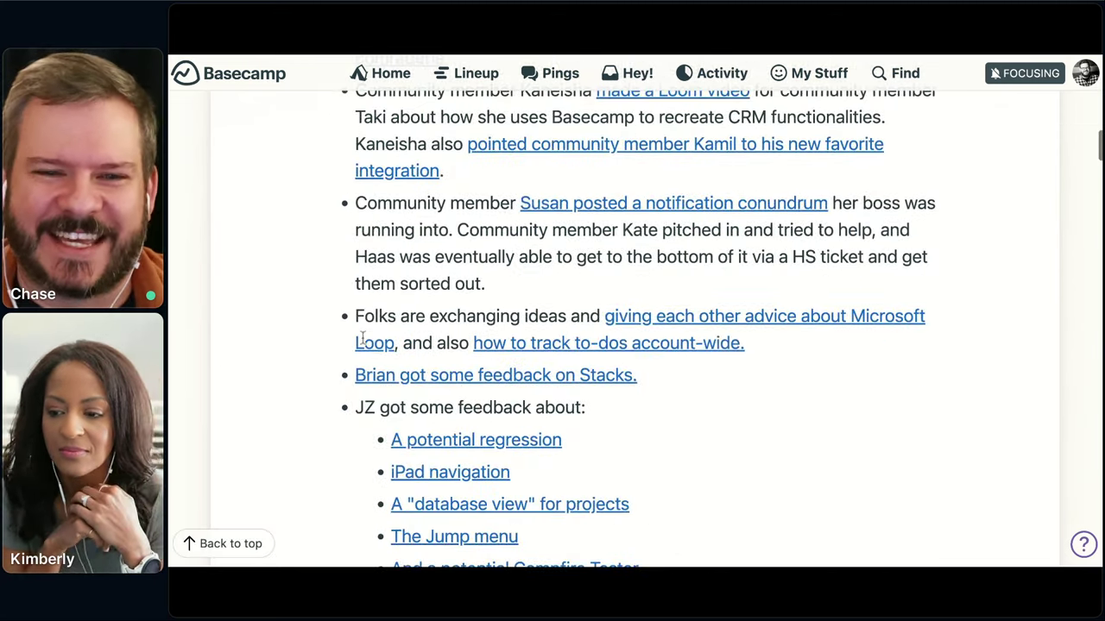
scroll(362, 346, "down", 7)
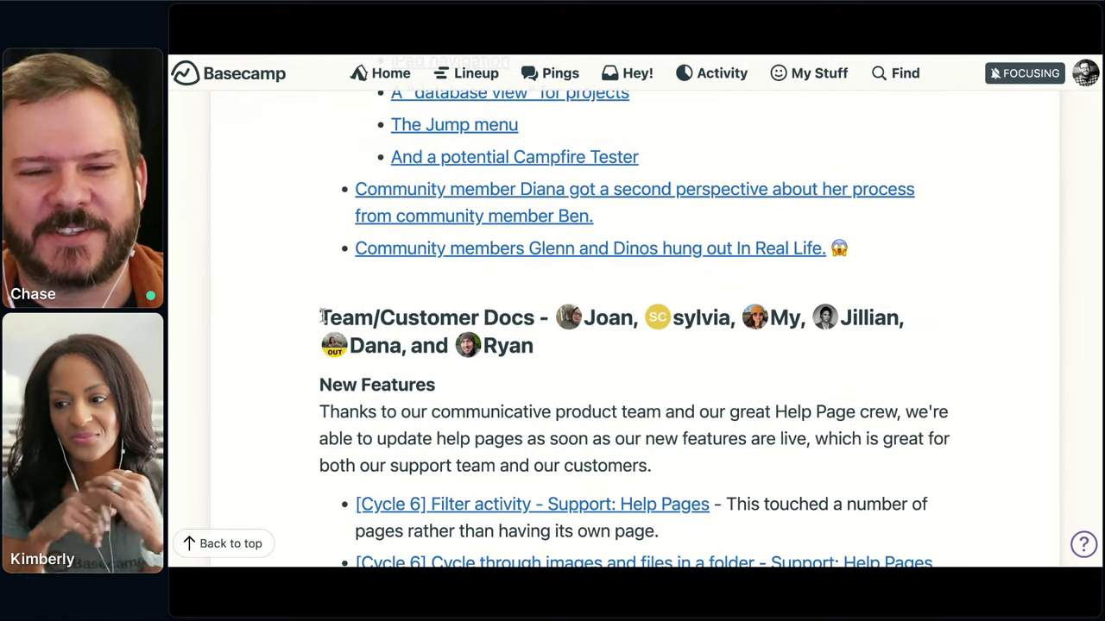
scroll(324, 319, "down", 4)
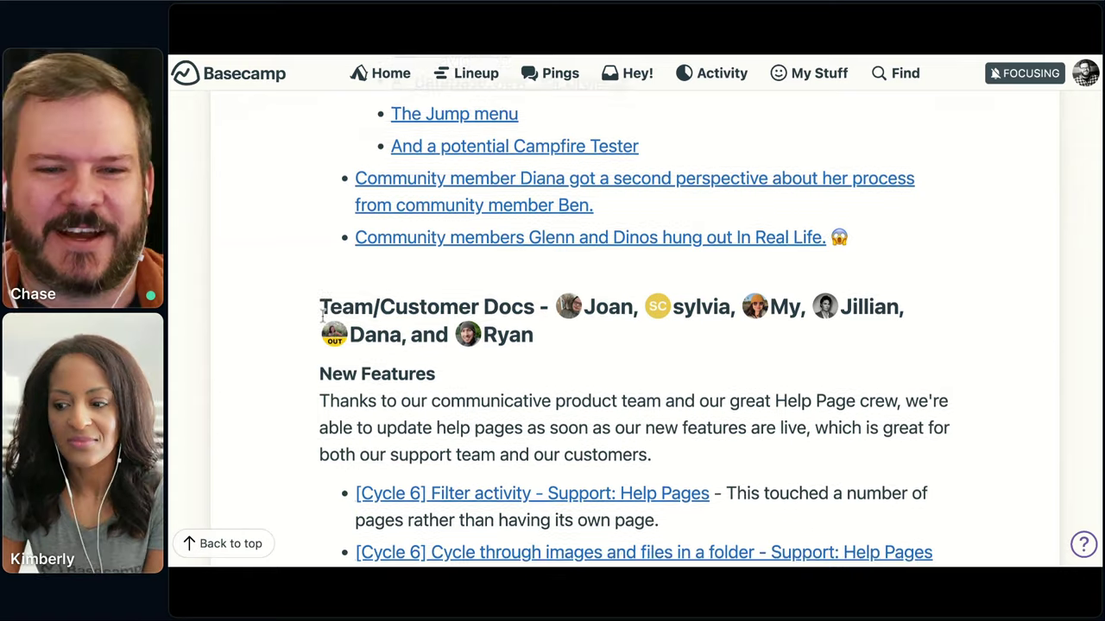
scroll(323, 323, "down", 1)
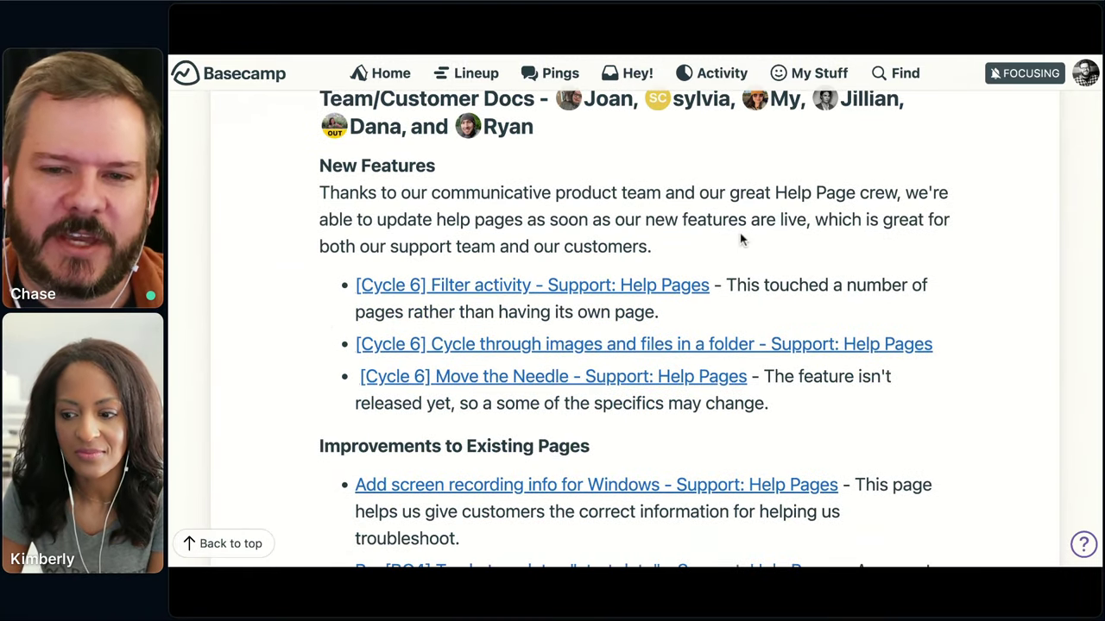
scroll(741, 239, "up", 1)
scroll(741, 240, "up", 5)
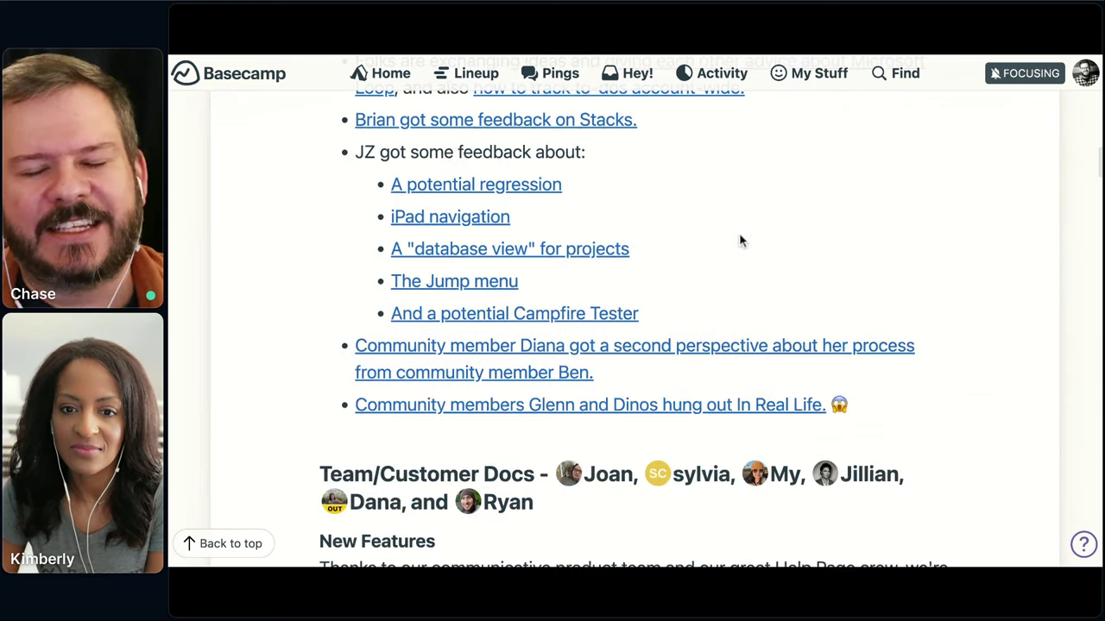
scroll(741, 241, "up", 3)
scroll(740, 243, "up", 2)
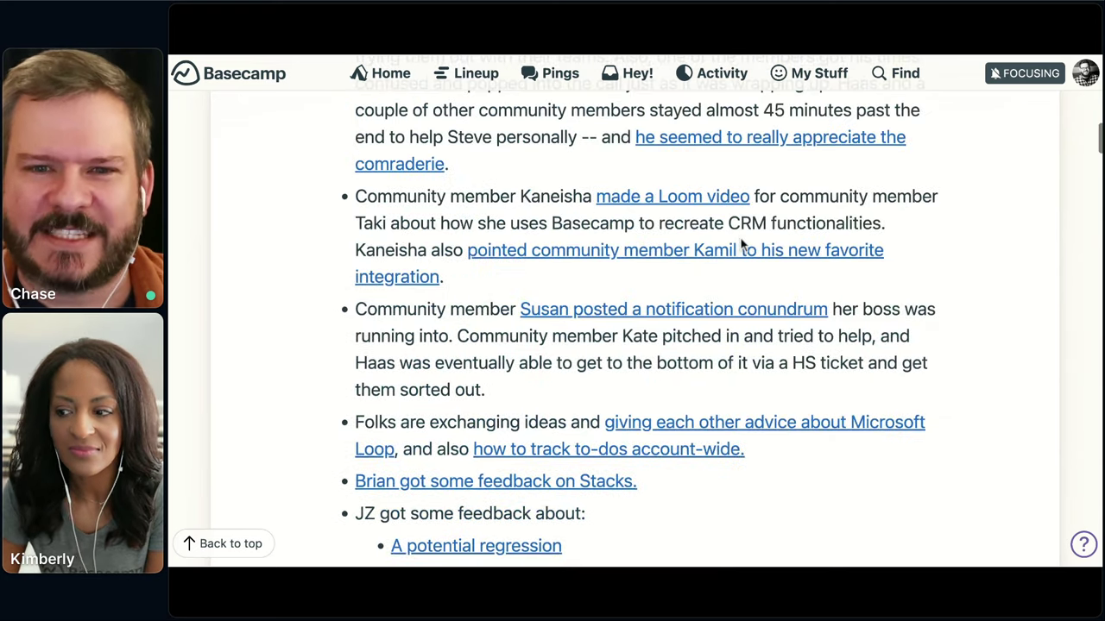
scroll(741, 244, "up", 4)
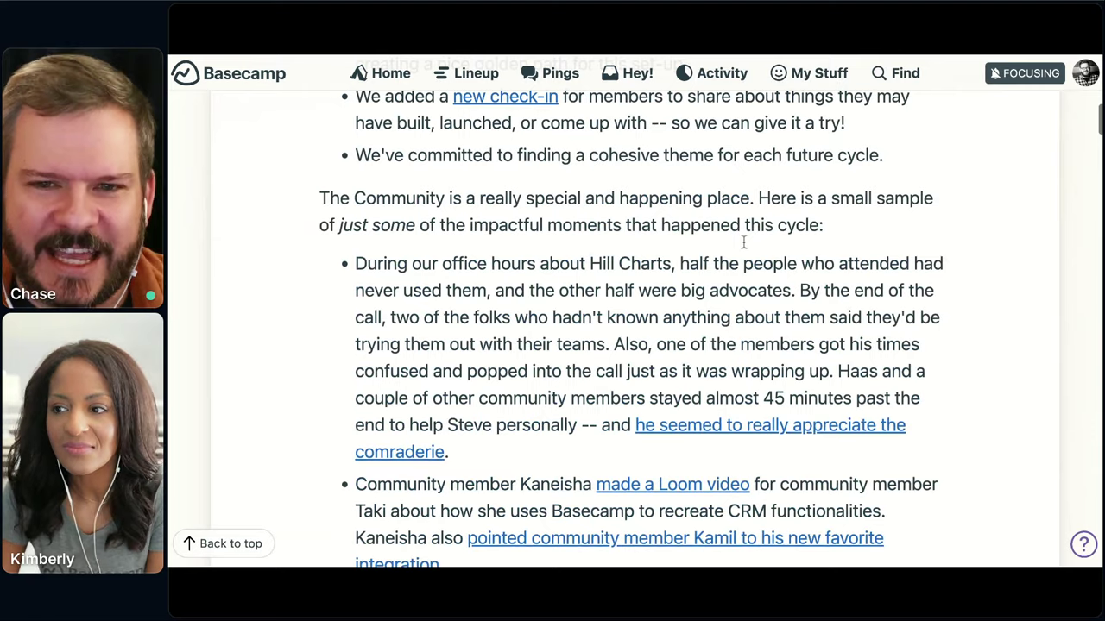
scroll(742, 242, "up", 8)
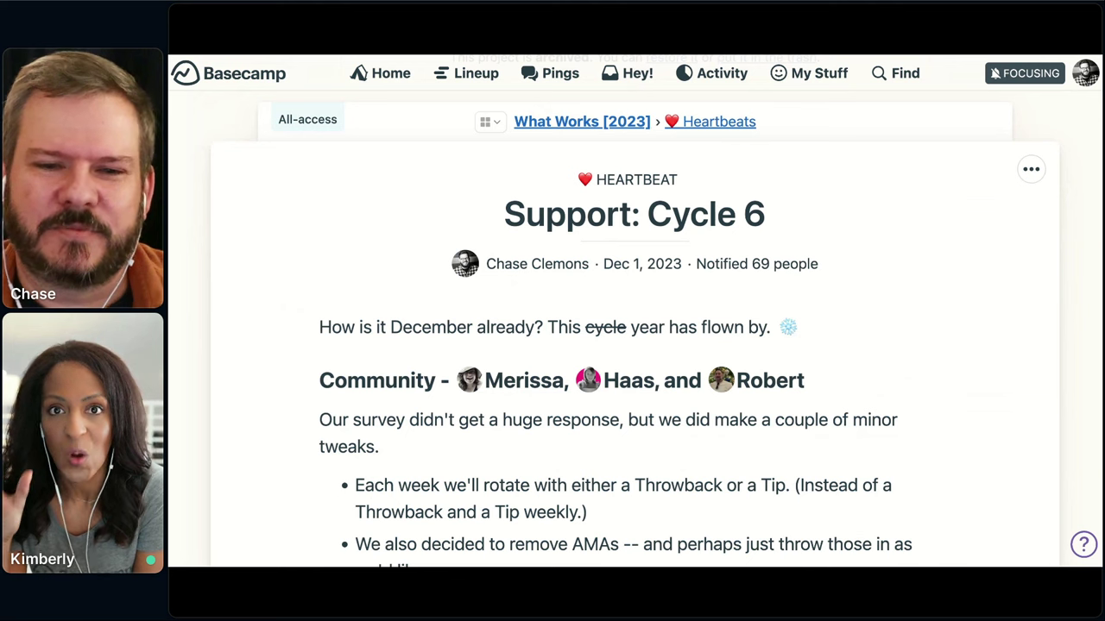
left_click(636, 134)
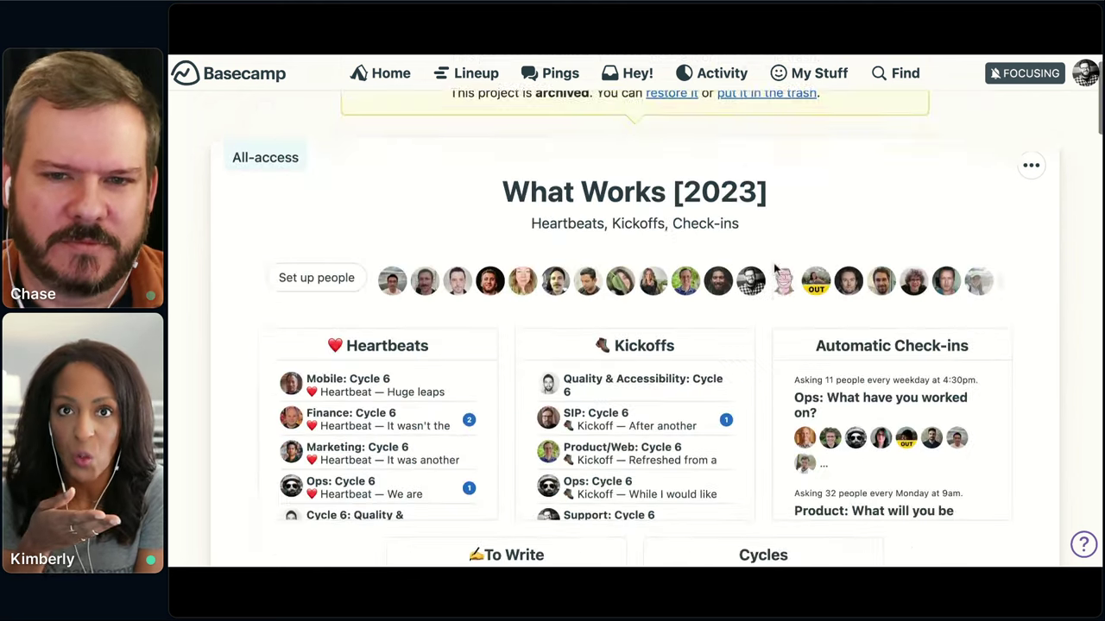
- Scroll down the What Works [2023] overview toward the To Write and Cycles sections
scroll(774, 267, "down", 1)
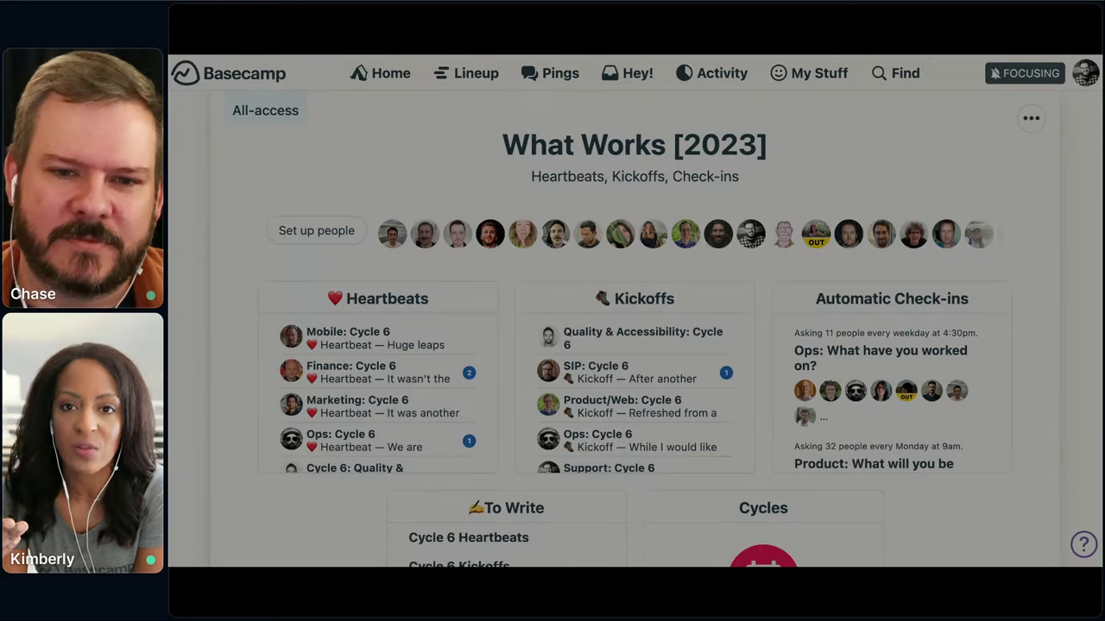
- Jump to the What Works [2024] project by searching 'what' in the Ctrl+J quick finder
key("ctrl+j")
type("what")
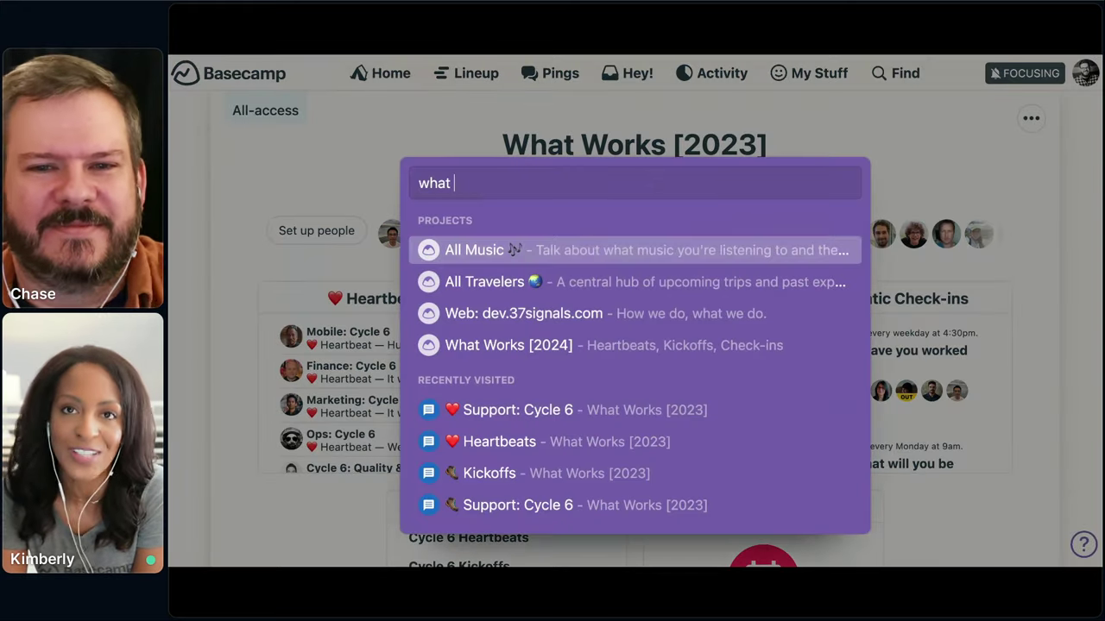
key("Down")
key("Down")
key("Down")
key("Return")
scroll(635, 328, "down", 1)
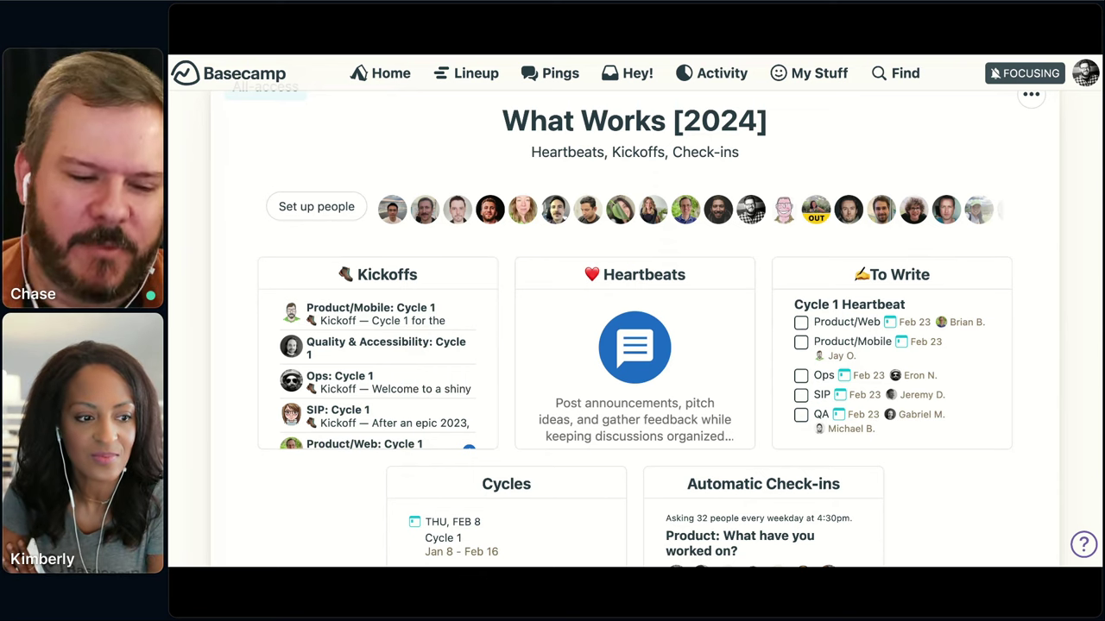
- View the Lineup timeline and pick the Cycle 1: BC4 Create templates from projects project
left_click(475, 76)
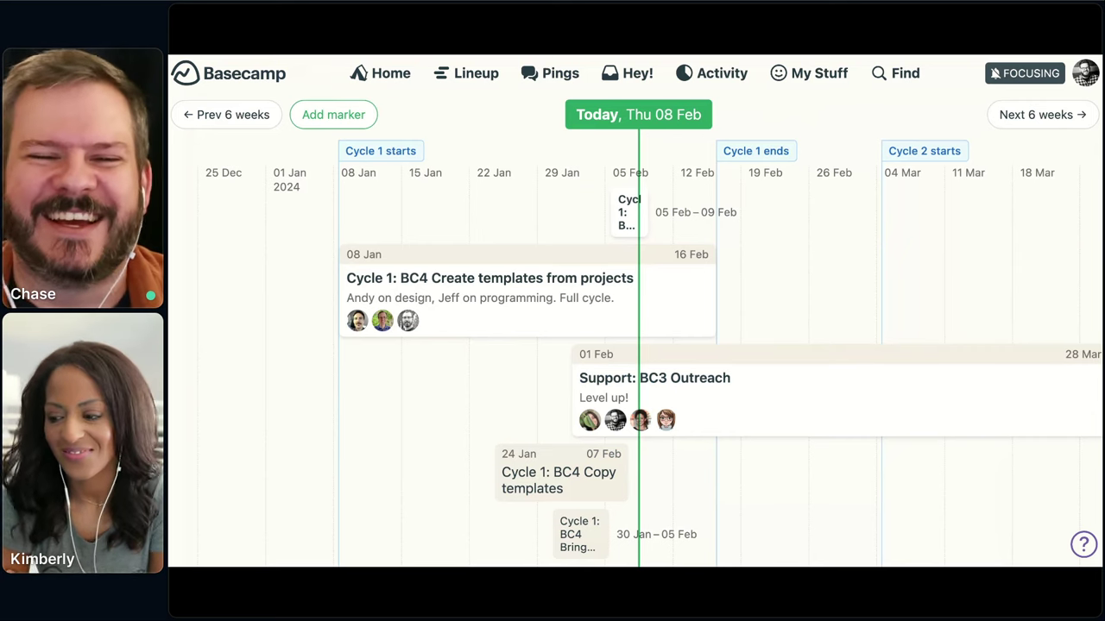
left_click(478, 302)
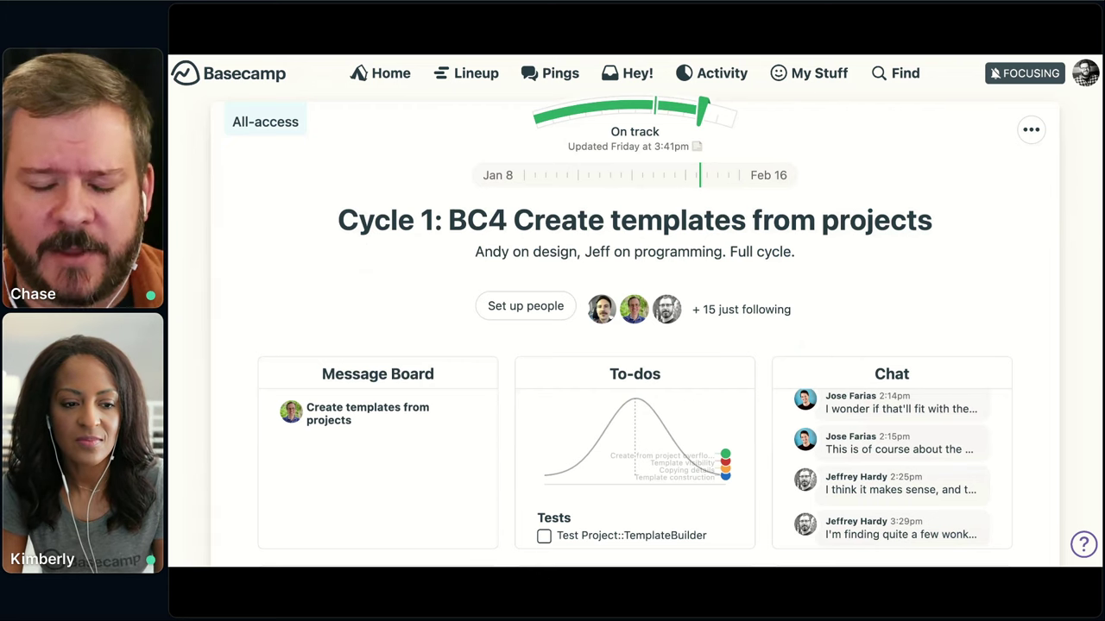
- Scroll down the Cycle 1 project home and go into its Message Board
scroll(524, 257, "down", 3)
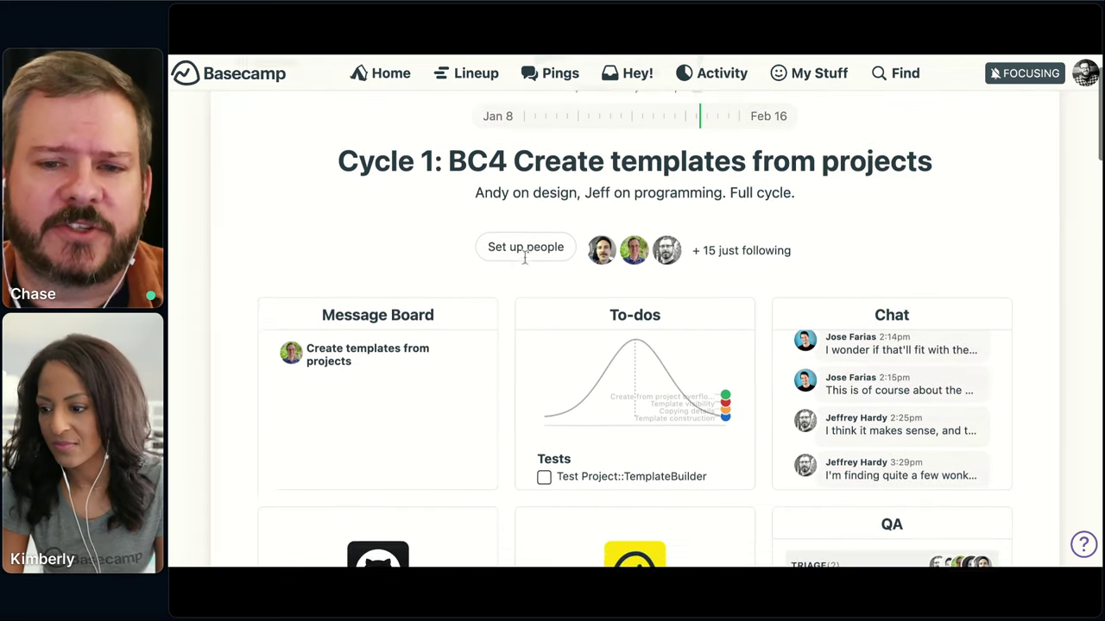
scroll(524, 257, "down", 3)
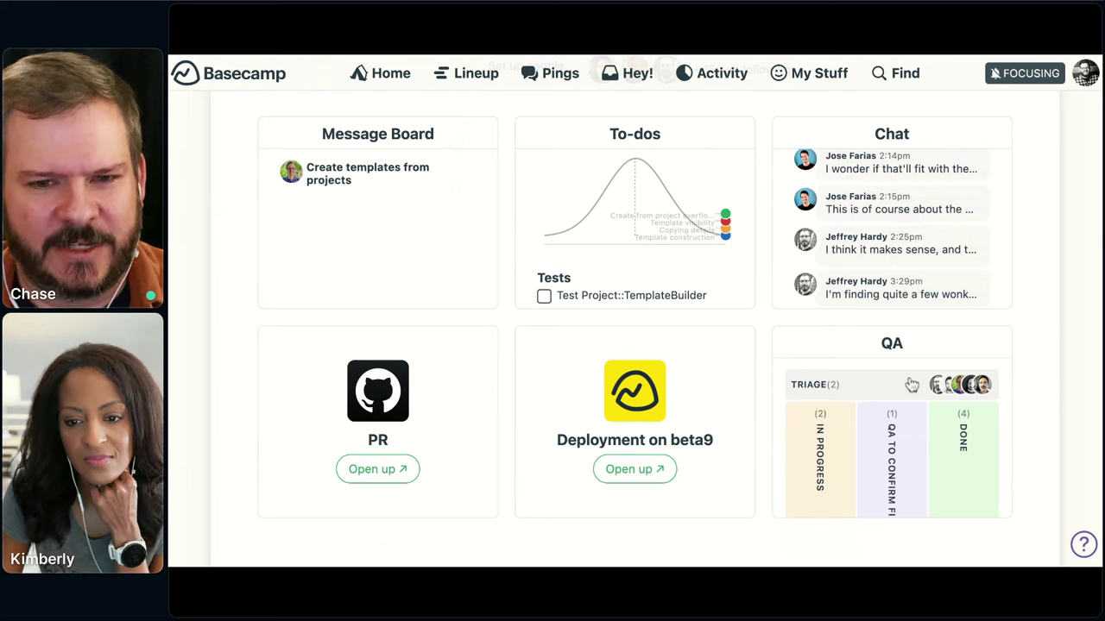
left_click(350, 228)
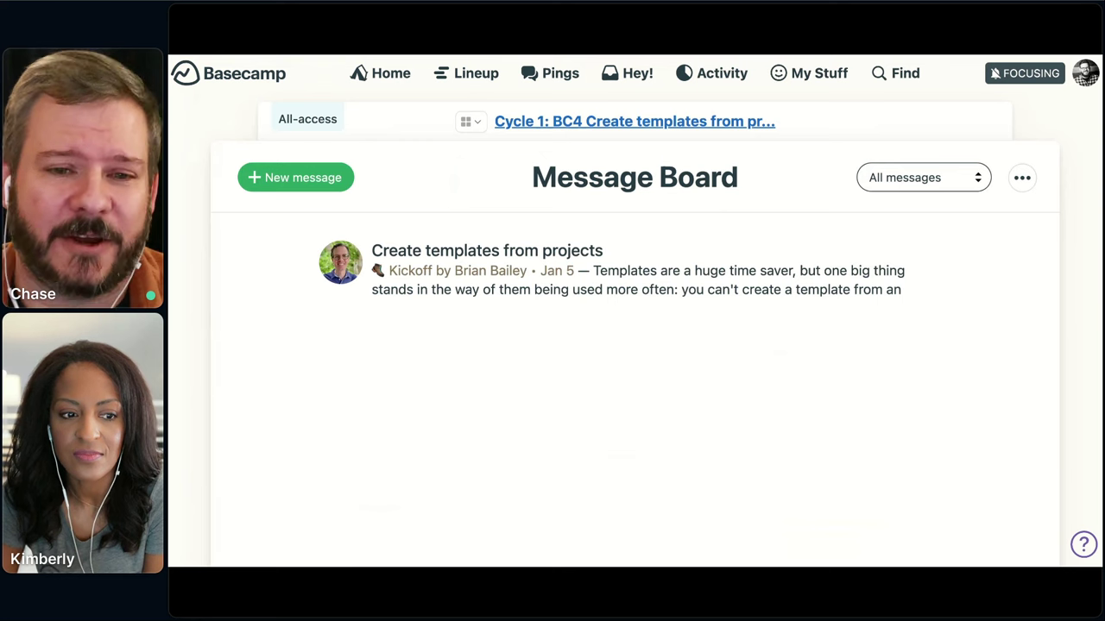
- Read the Create templates kickoff, return to the Cycle 1 overview, highlight its team description, then go to To-dos
left_click(620, 293)
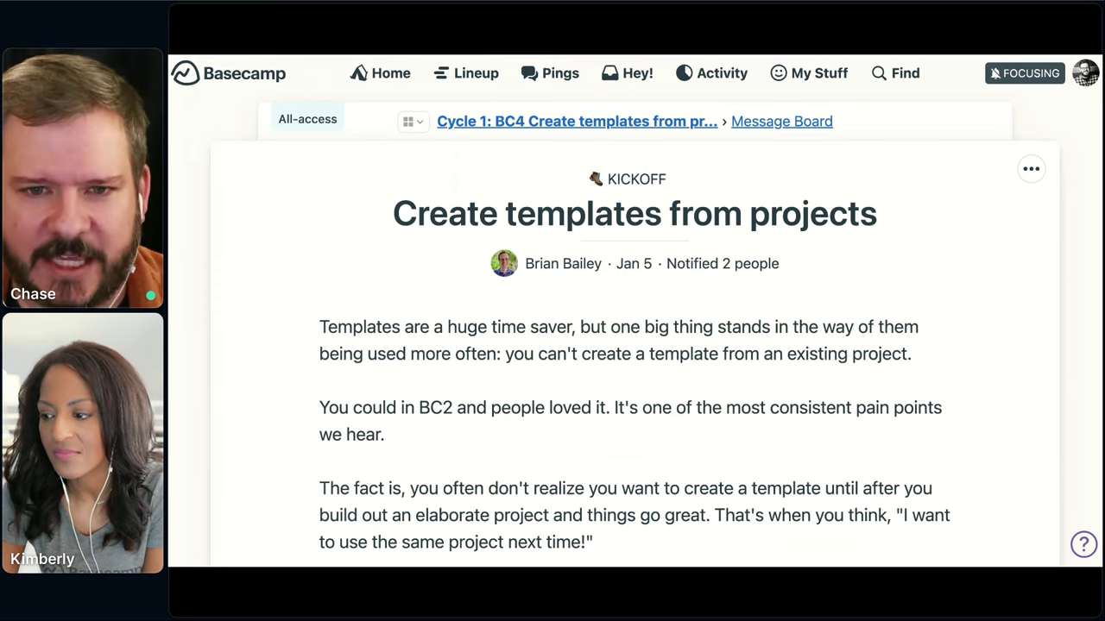
left_click(607, 123)
scroll(505, 316, "down", 1)
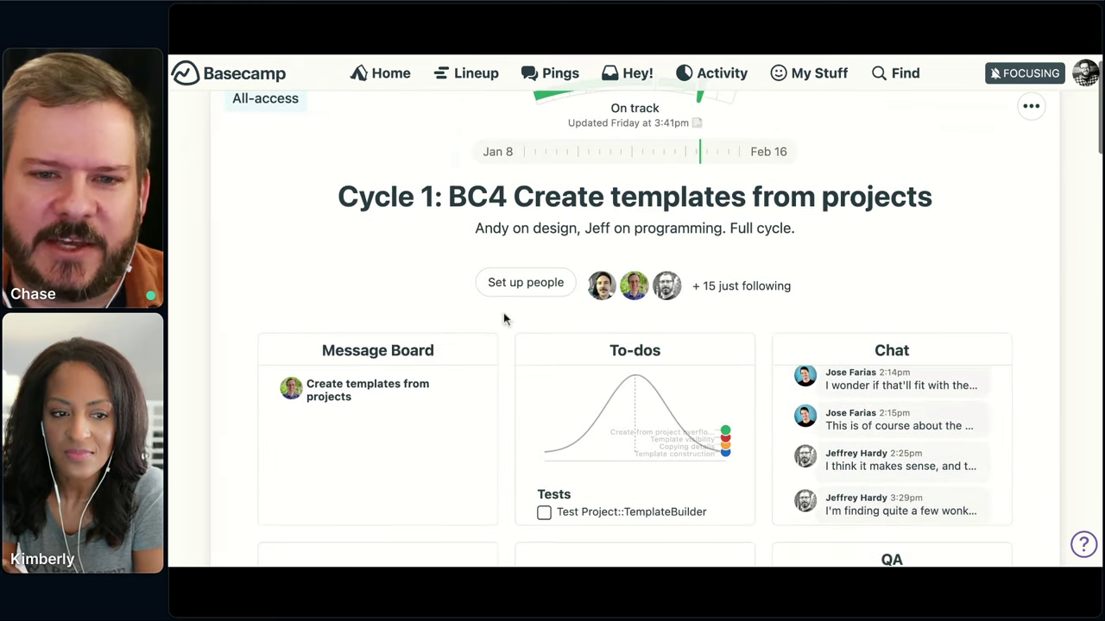
left_click_drag(468, 235, 794, 230)
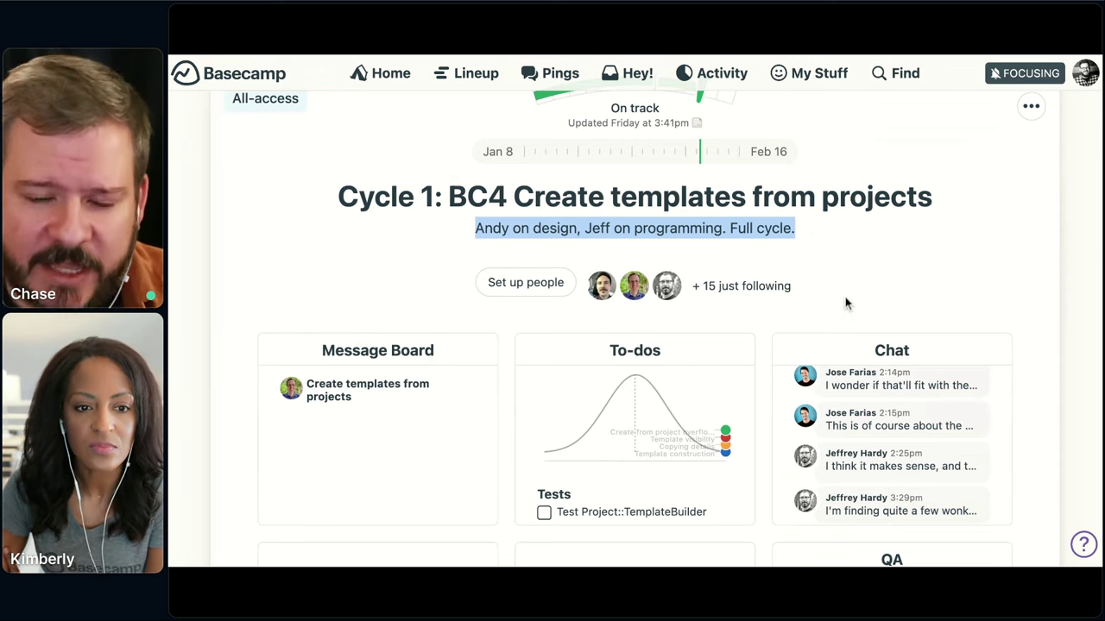
left_click(642, 399)
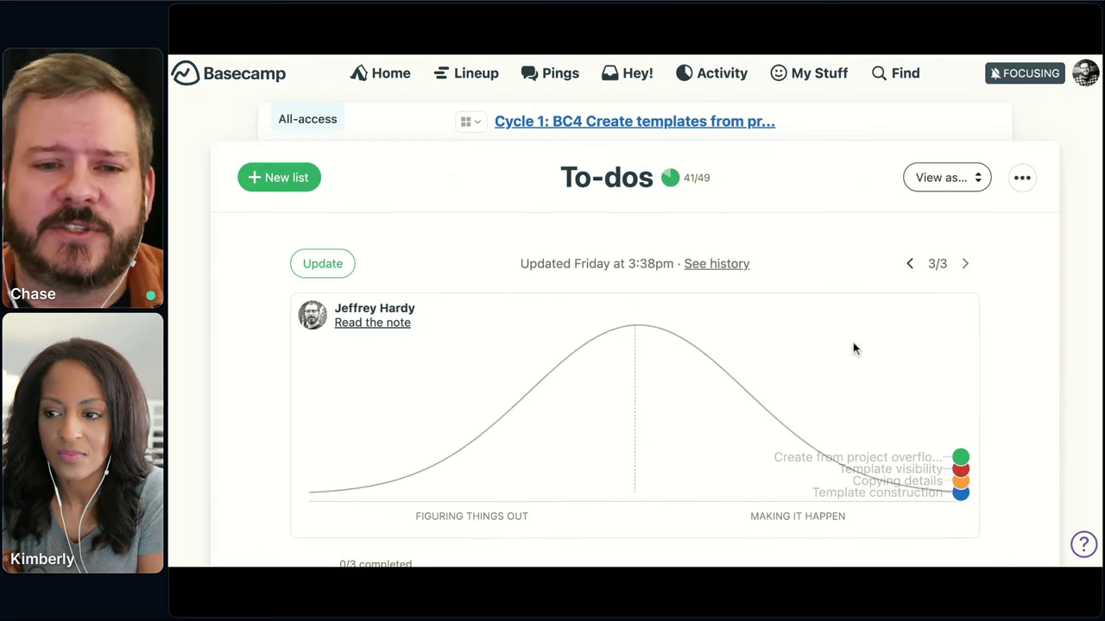
- Step between the Jan 26, Jan 30 and latest hill chart snapshots, then view the full history
scroll(850, 347, "down", 1)
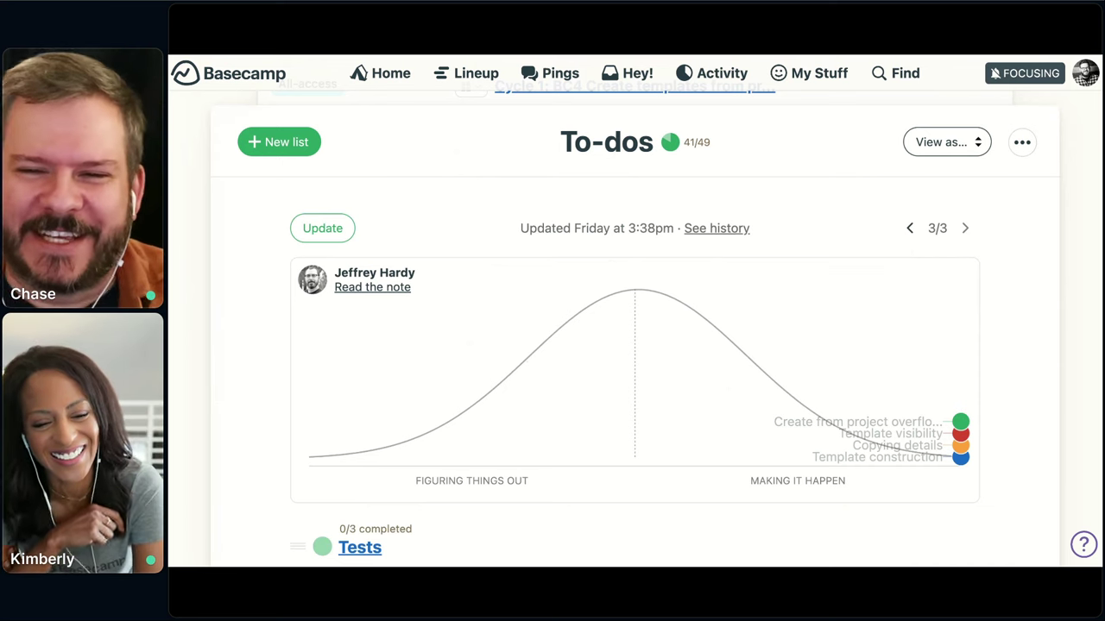
left_click(905, 228)
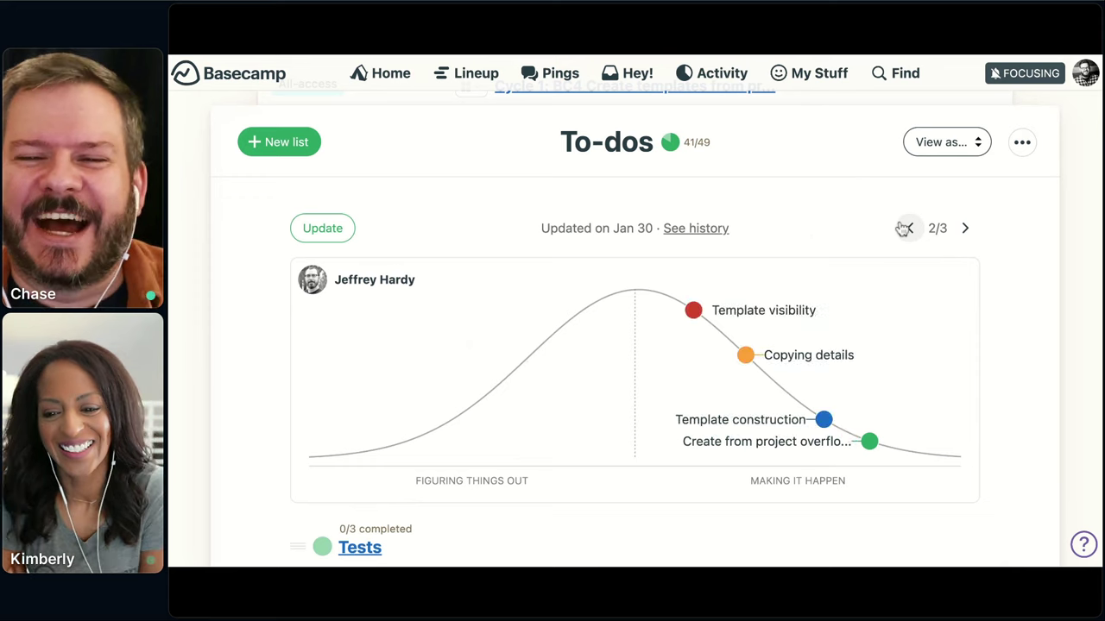
left_click(905, 228)
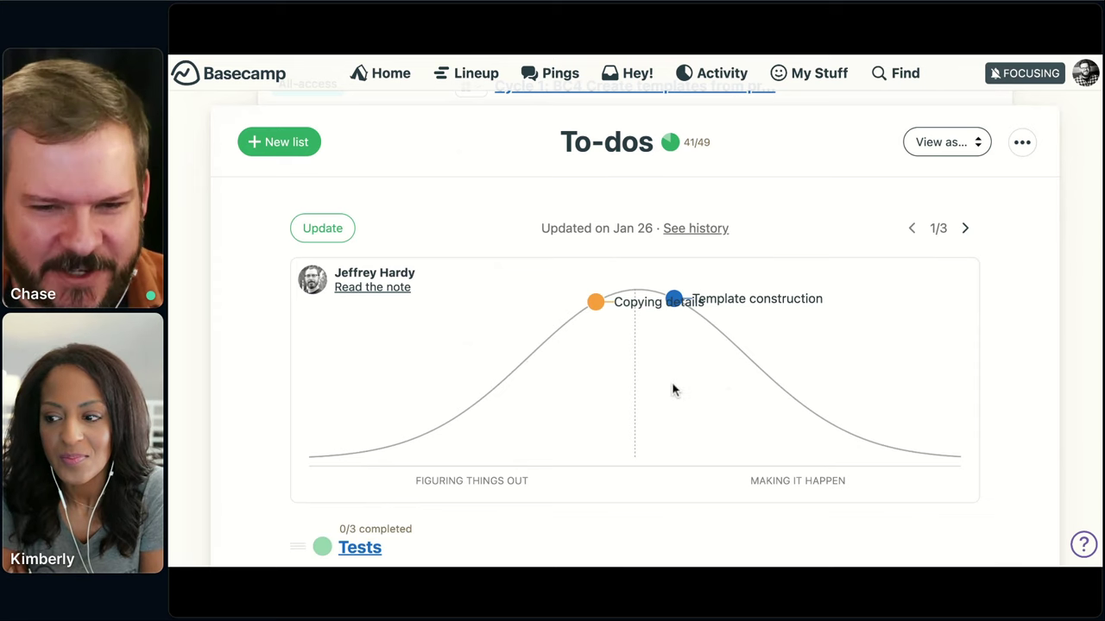
scroll(672, 382, "down", 1)
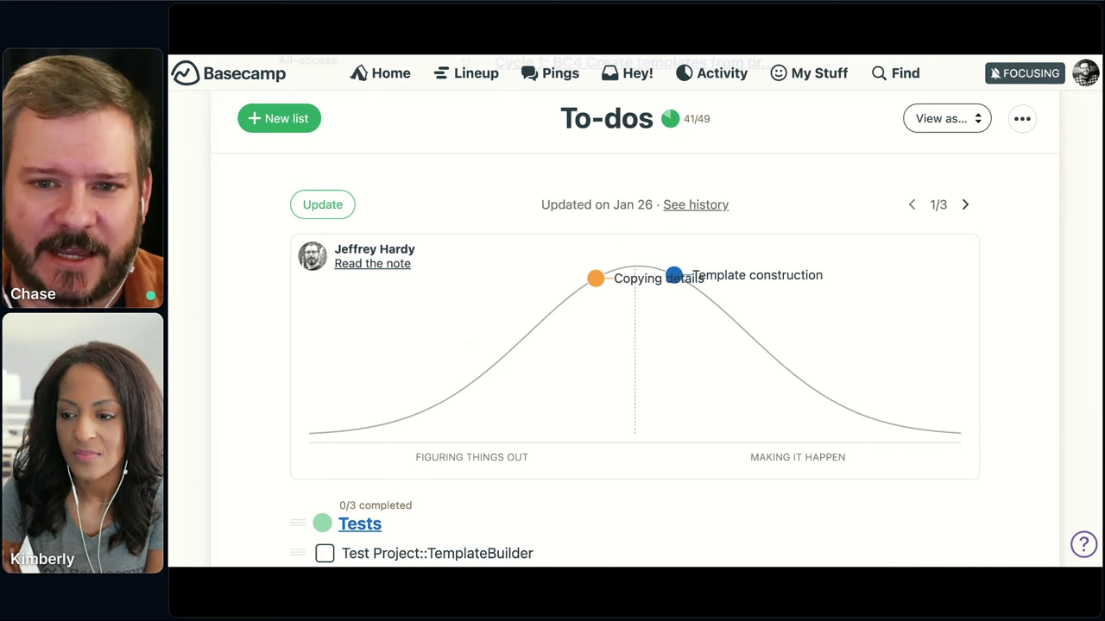
left_click(966, 206)
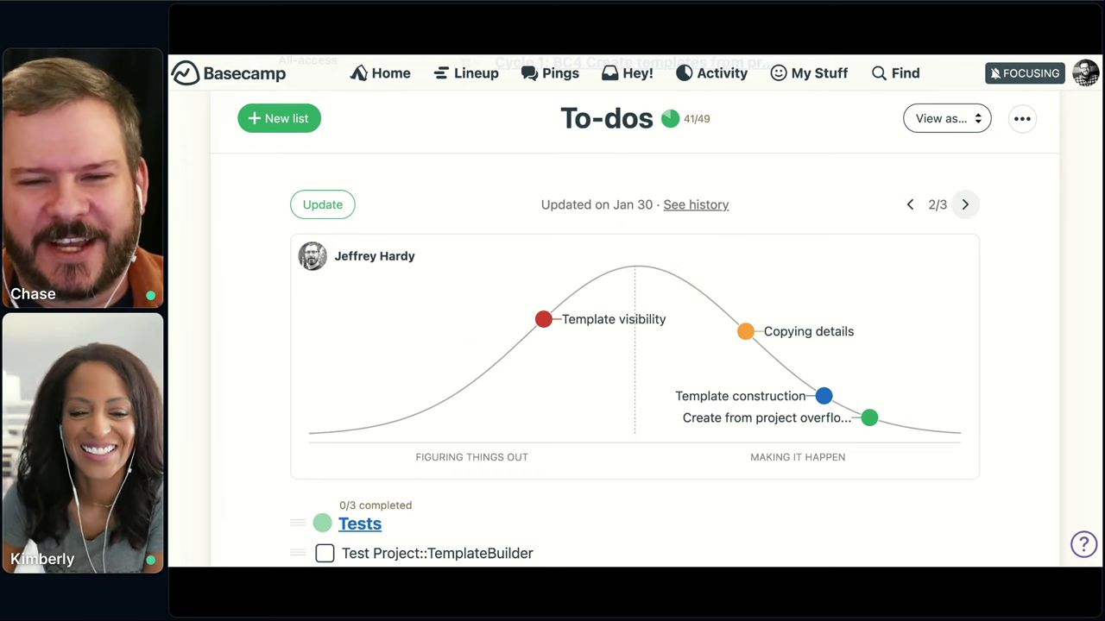
left_click(964, 204)
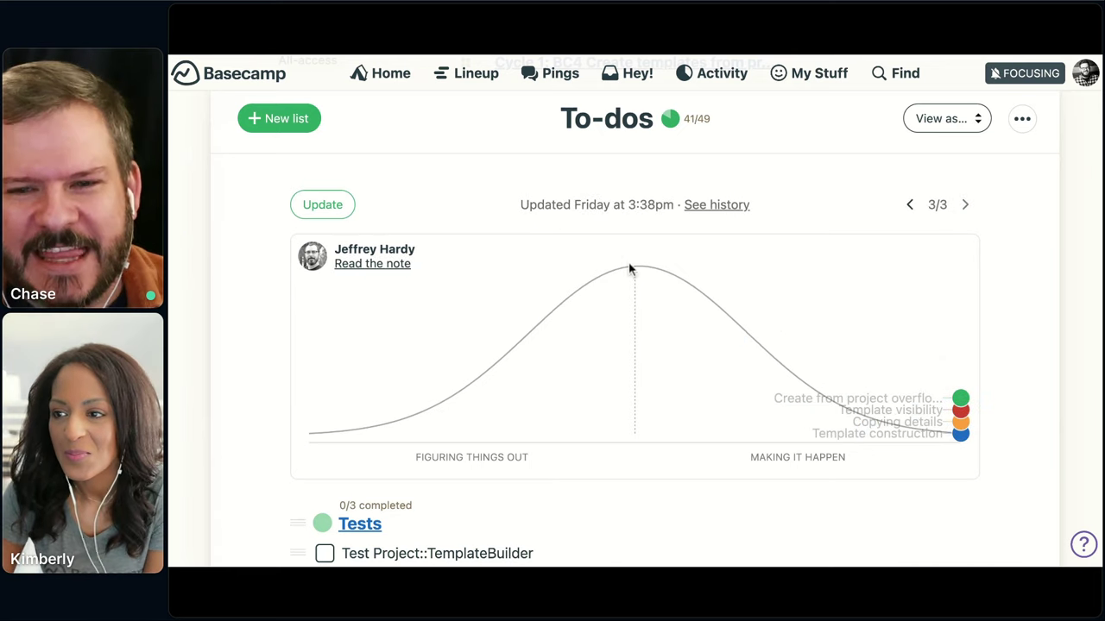
left_click(911, 209)
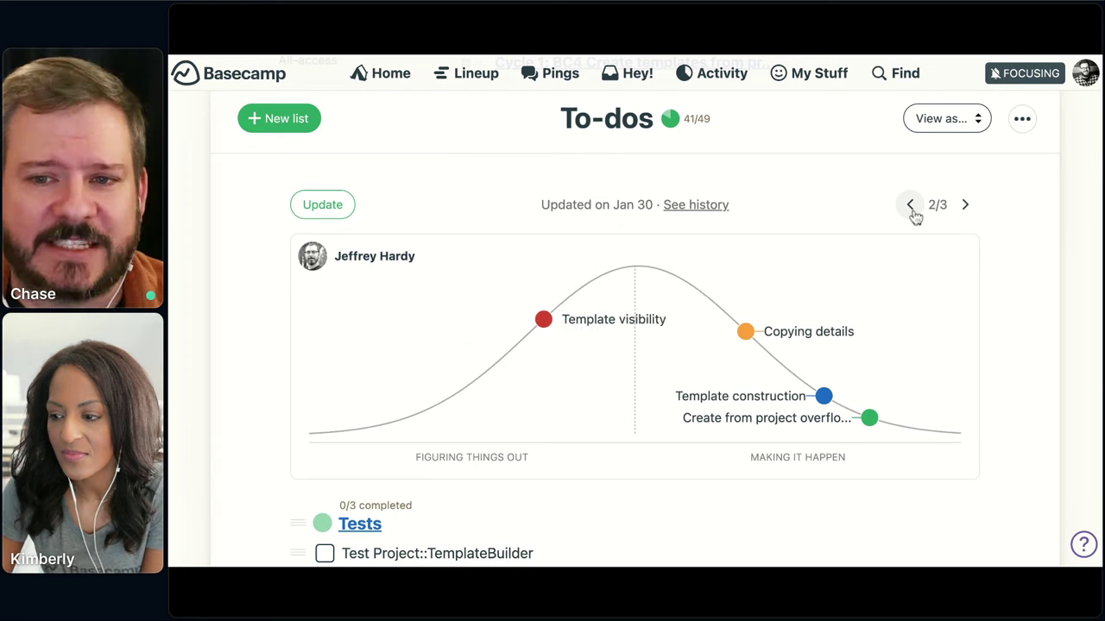
left_click(911, 208)
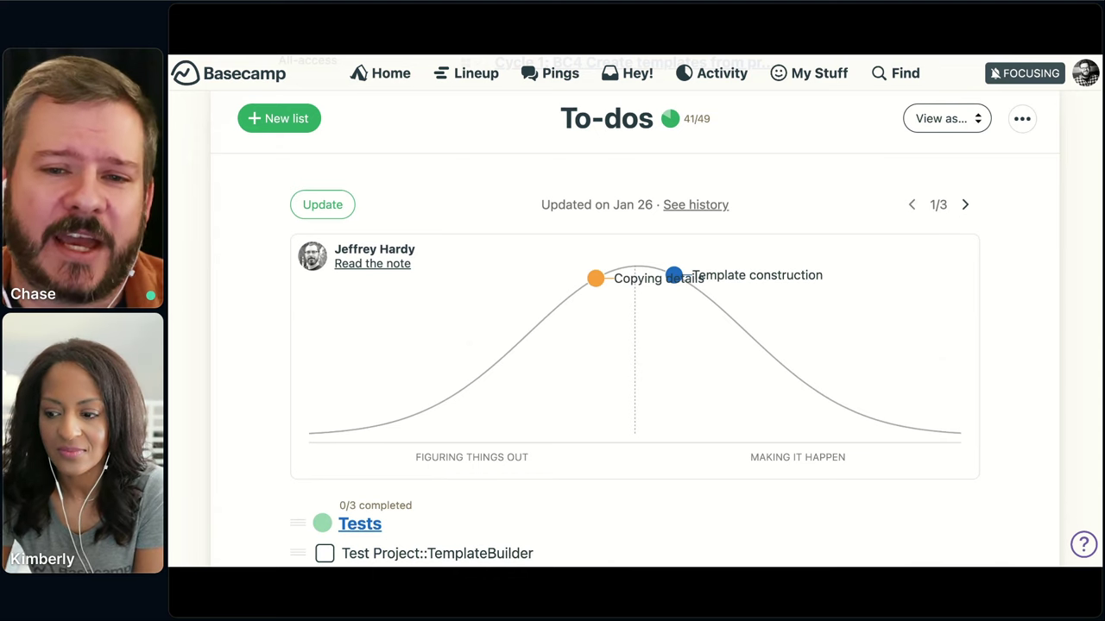
left_click(696, 204)
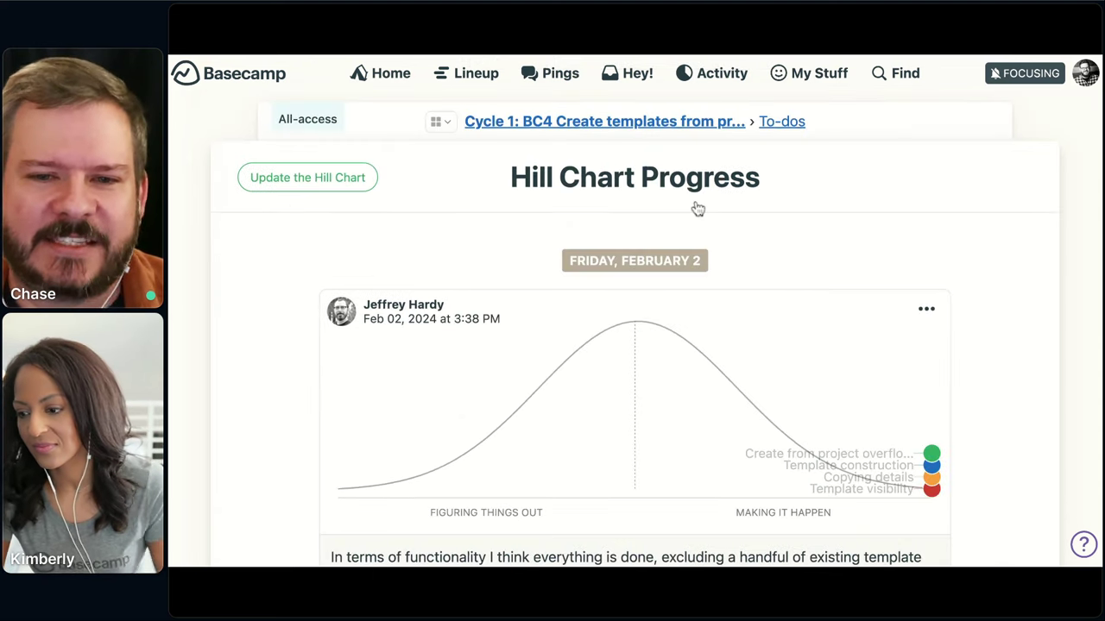
scroll(944, 293, "down", 2)
scroll(989, 291, "down", 1)
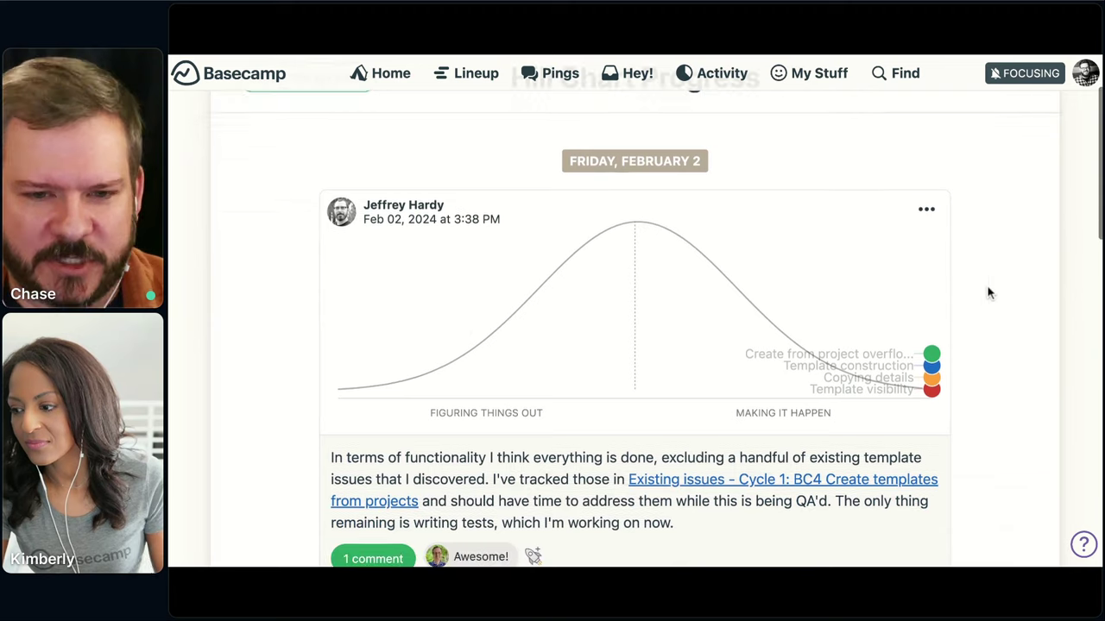
triple_click(685, 508)
scroll(308, 417, "down", 1)
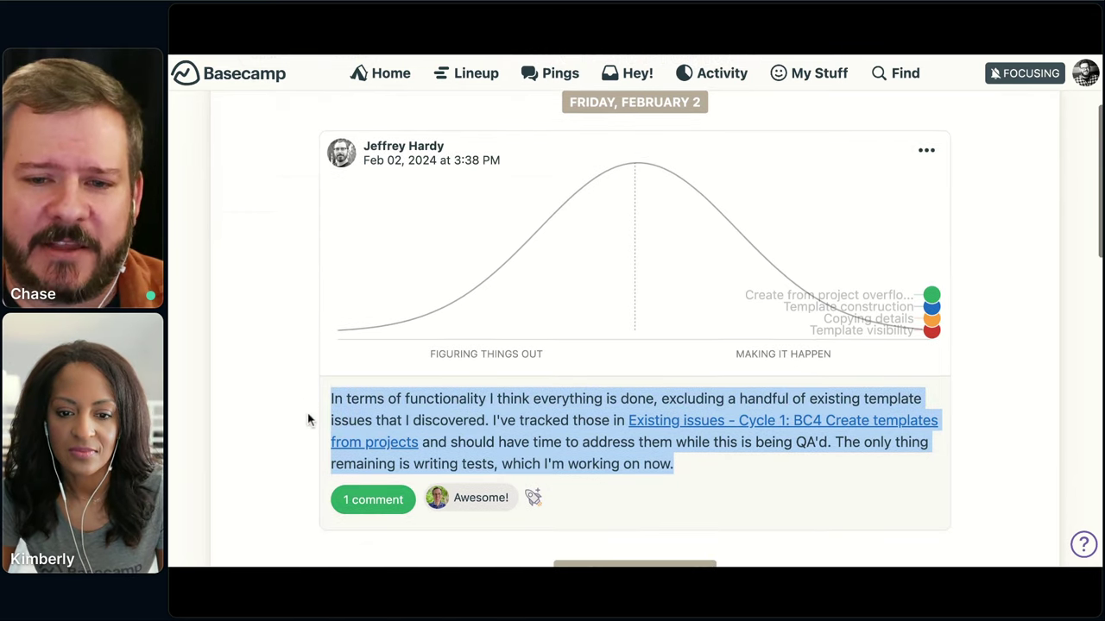
left_click(698, 481)
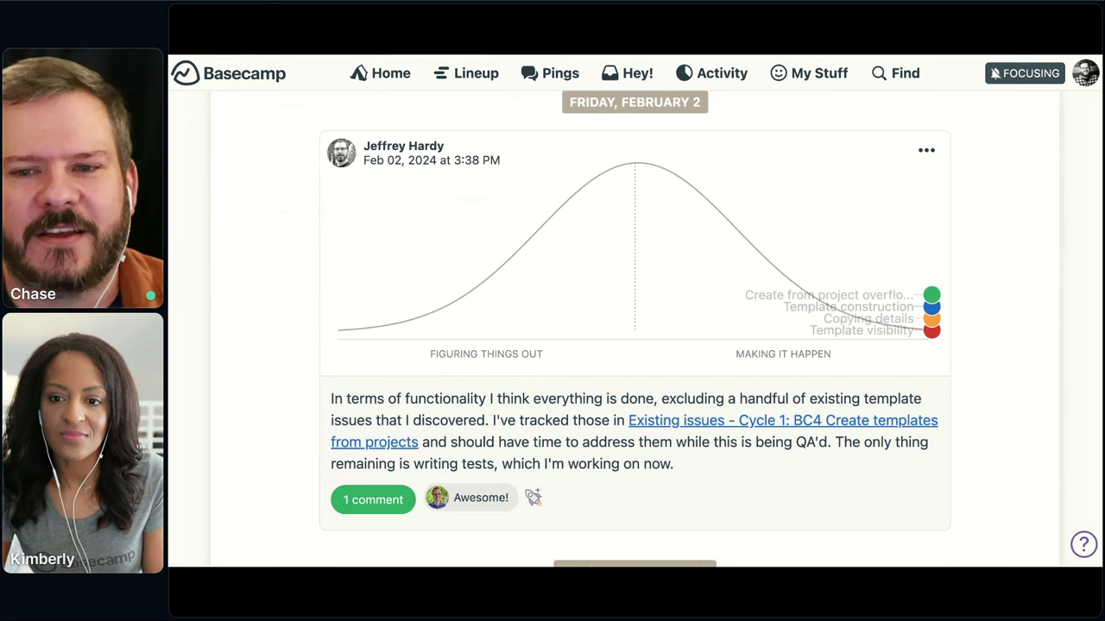
scroll(868, 434, "up", 3)
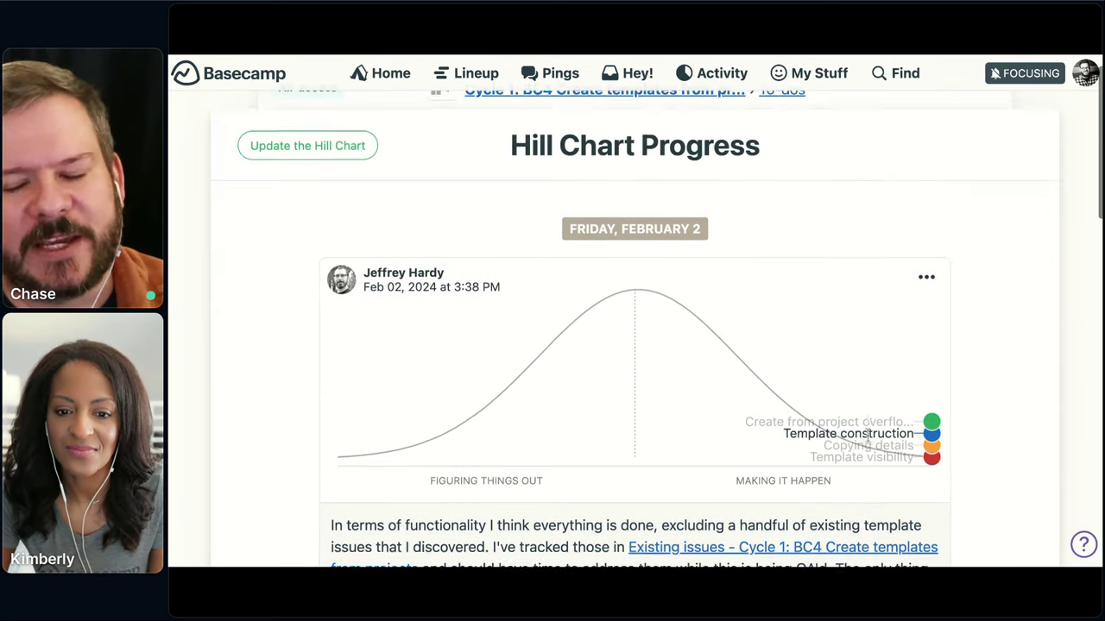
scroll(867, 434, "up", 1)
- Return to the Cycle 1 To-dos page and scroll through the Tests and Existing issues lists
left_click(775, 124)
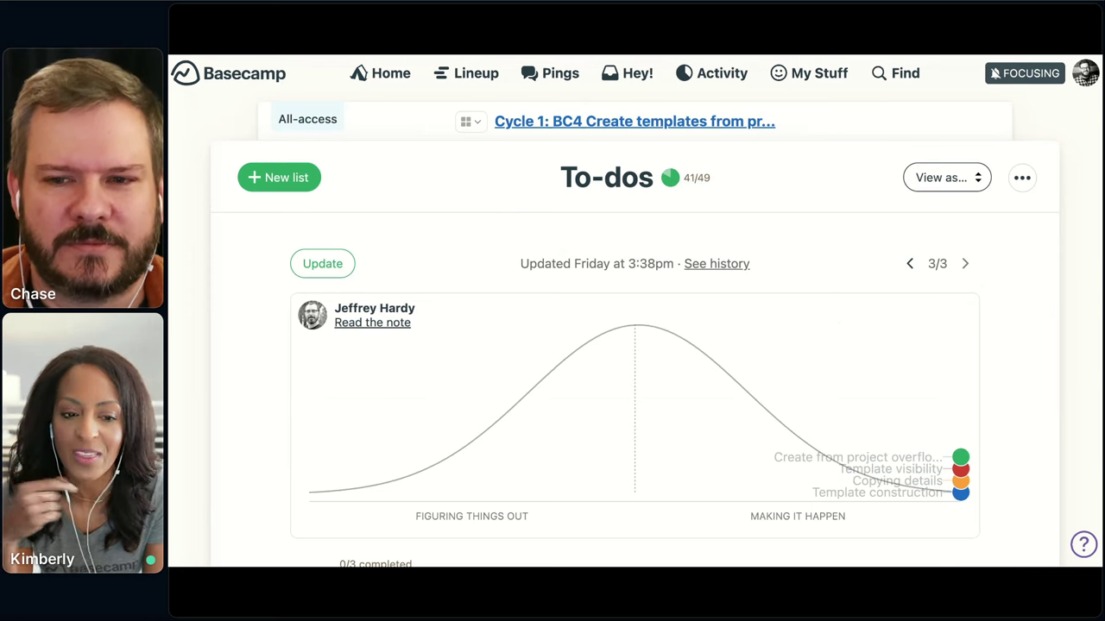
scroll(579, 365, "down", 5)
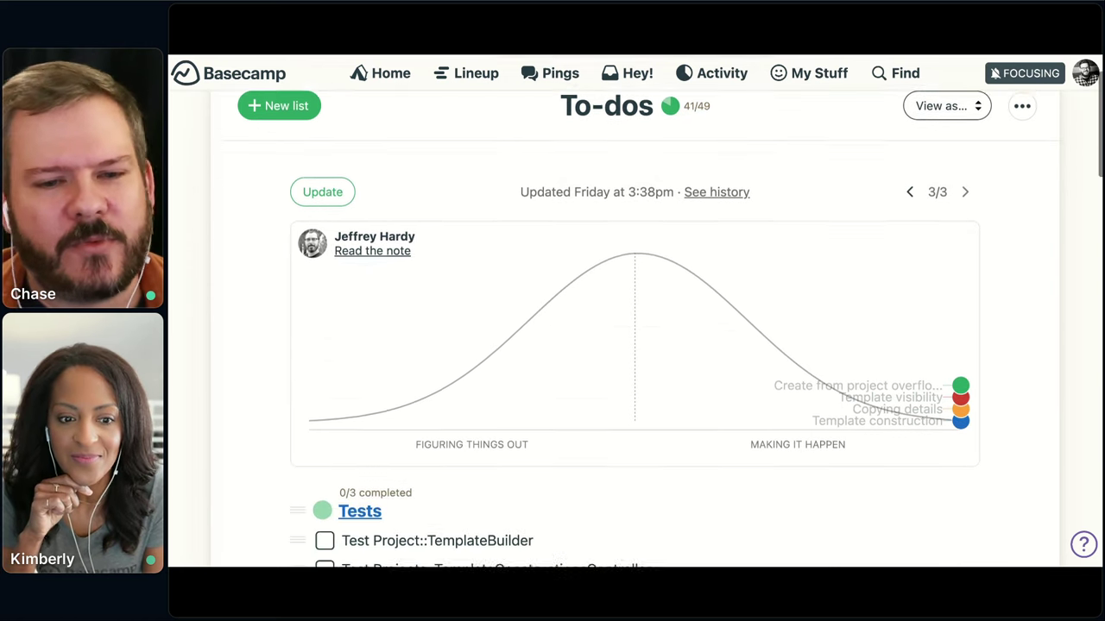
scroll(381, 359, "down", 4)
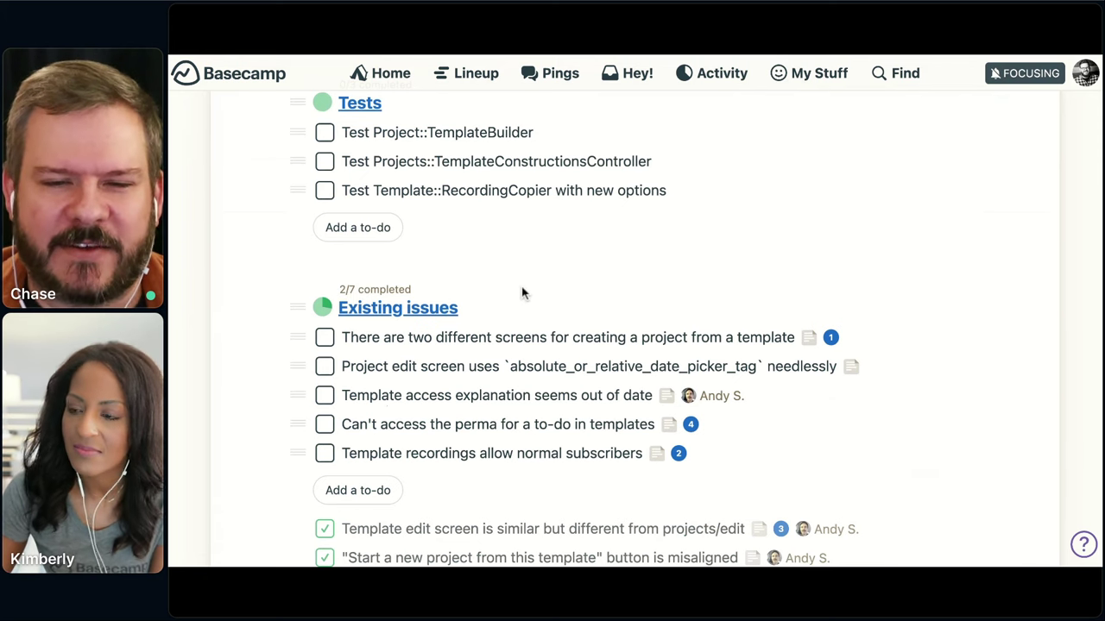
scroll(522, 293, "up", 1)
scroll(524, 298, "up", 6)
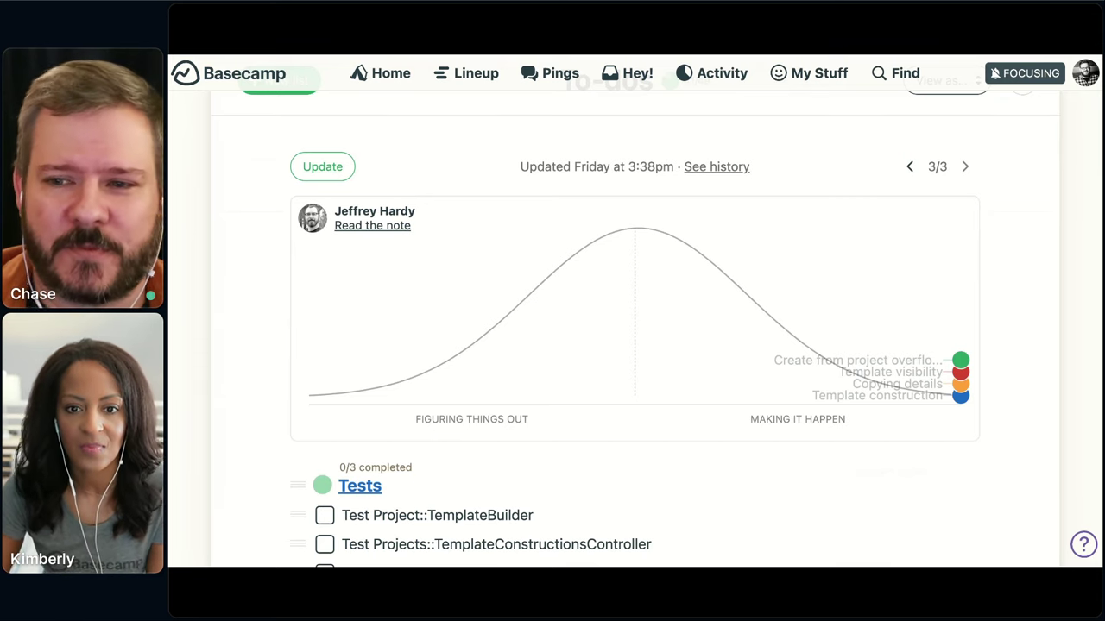
scroll(690, 160, "up", 3)
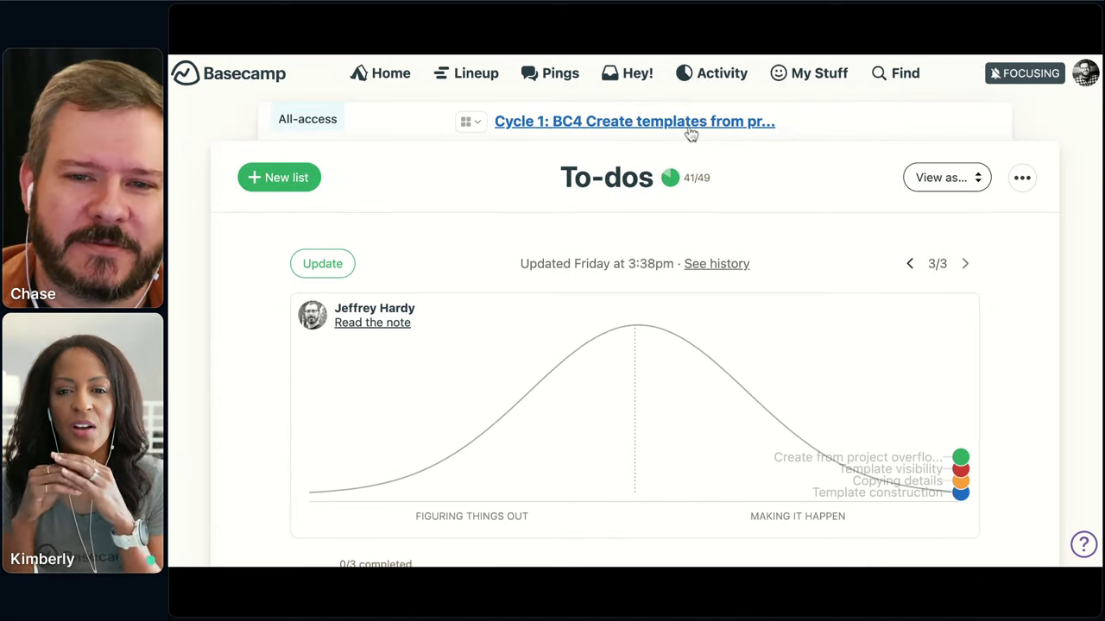
- Return to the Cycle 1: BC4 Create templates from projects overview, still marked On track
left_click(690, 128)
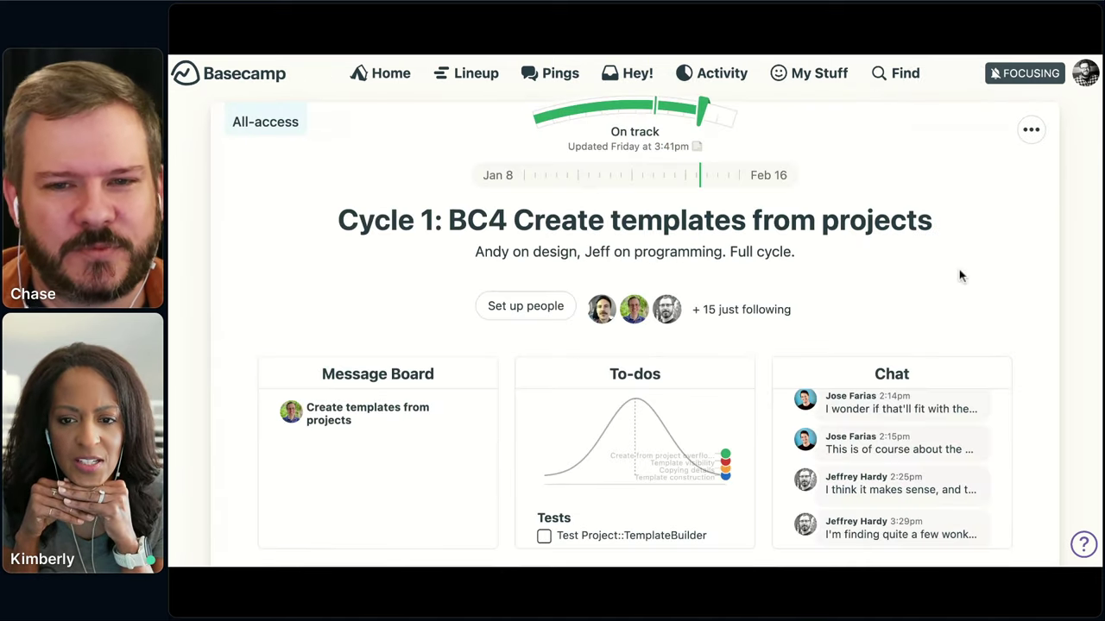
scroll(975, 272, "down", 1)
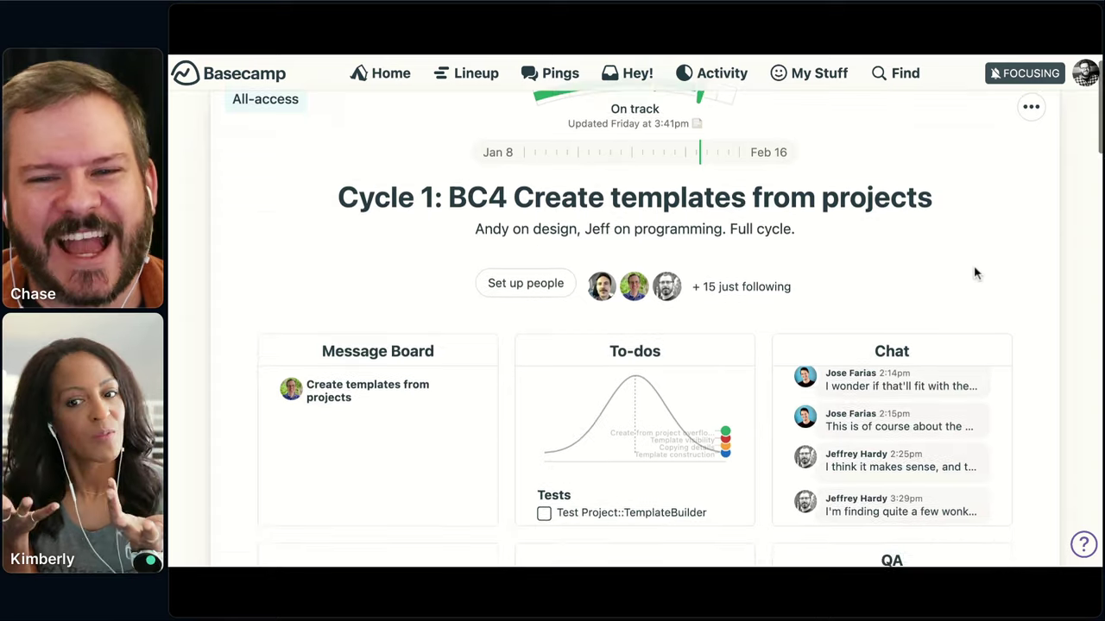
scroll(976, 273, "up", 1)
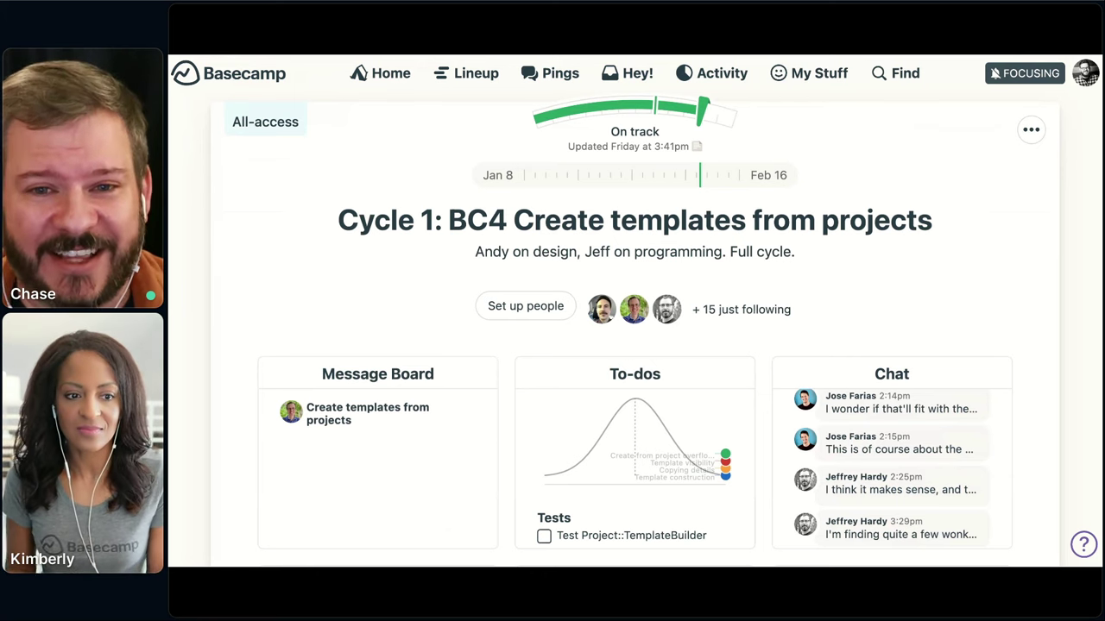
left_click(618, 149)
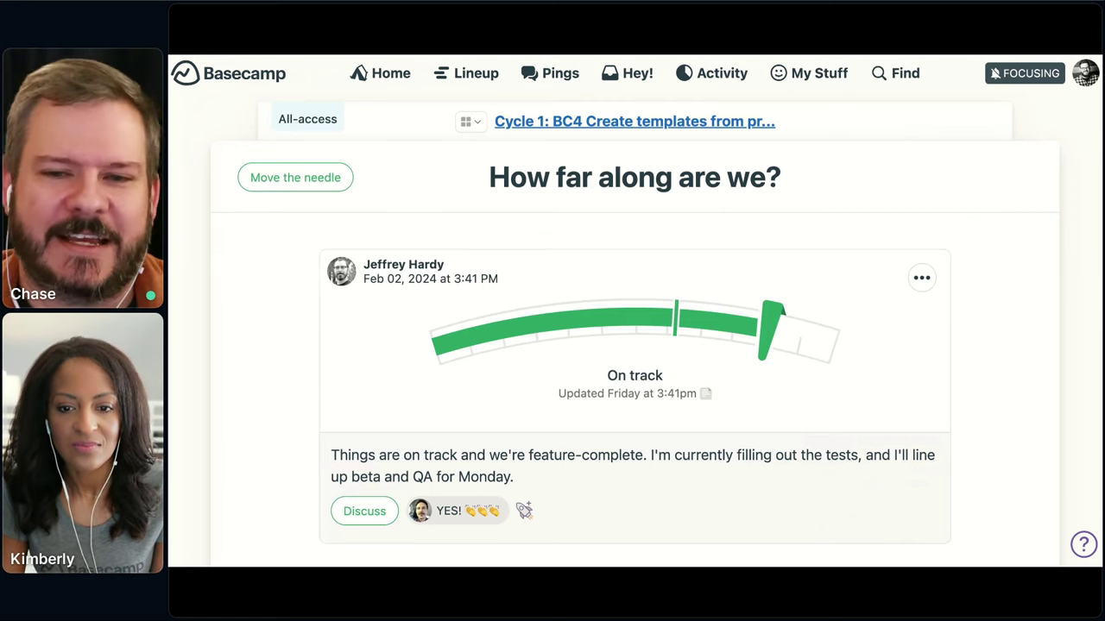
scroll(962, 246, "down", 1)
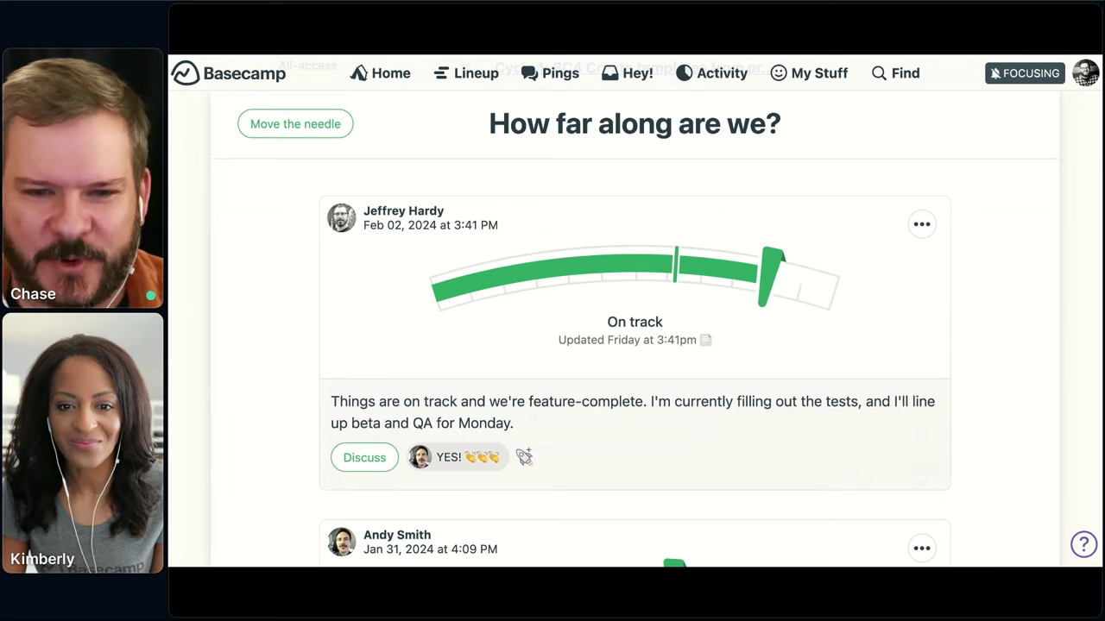
scroll(635, 328, "down", 1)
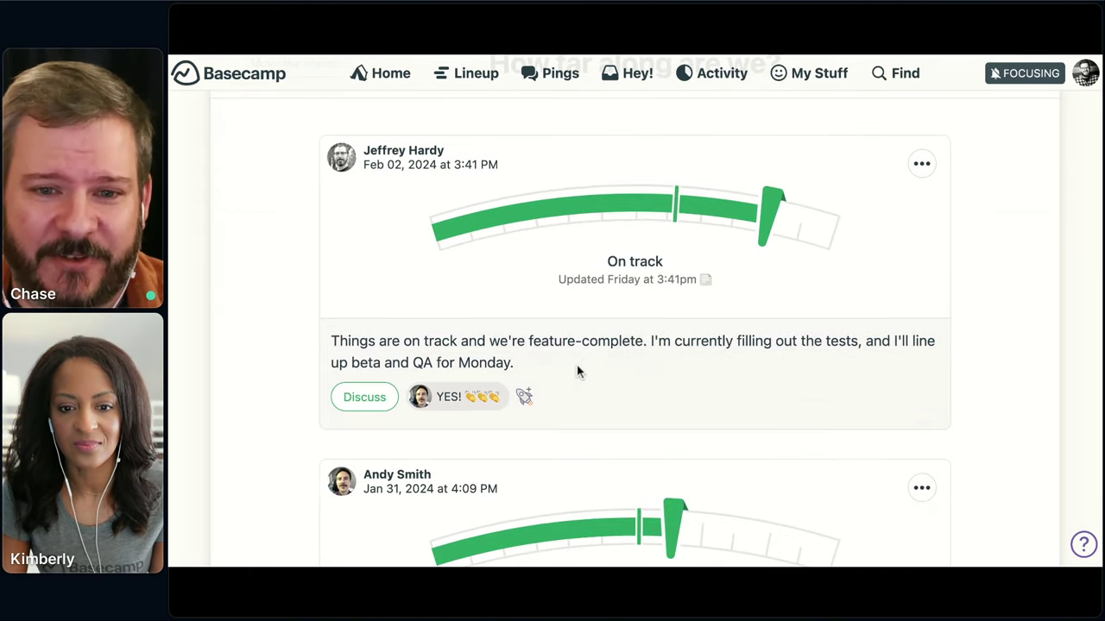
scroll(577, 366, "down", 1)
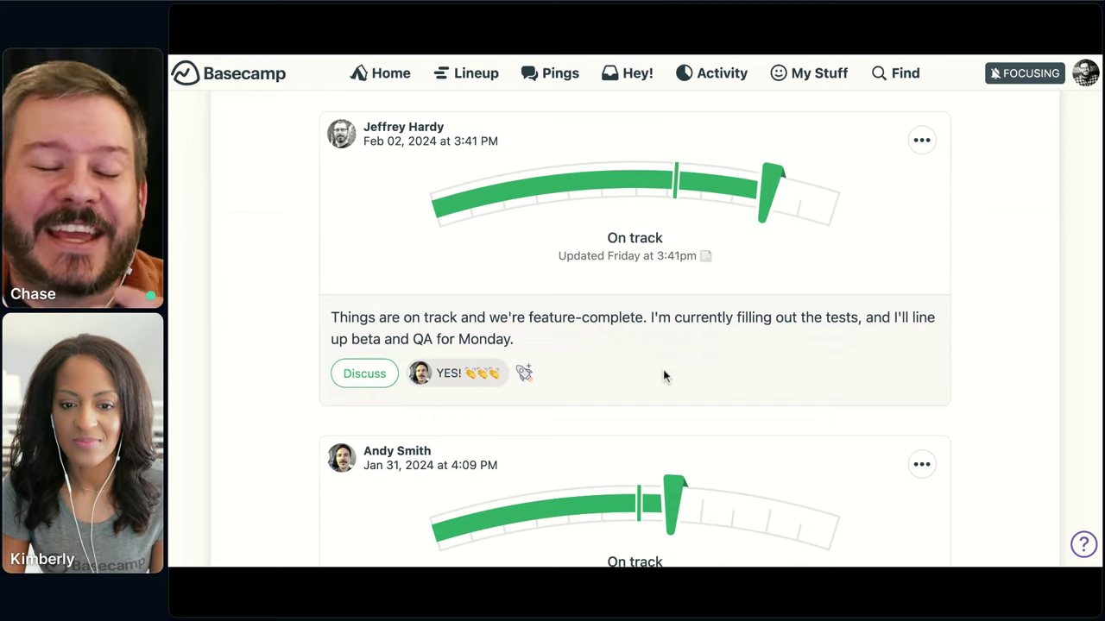
scroll(665, 375, "down", 2)
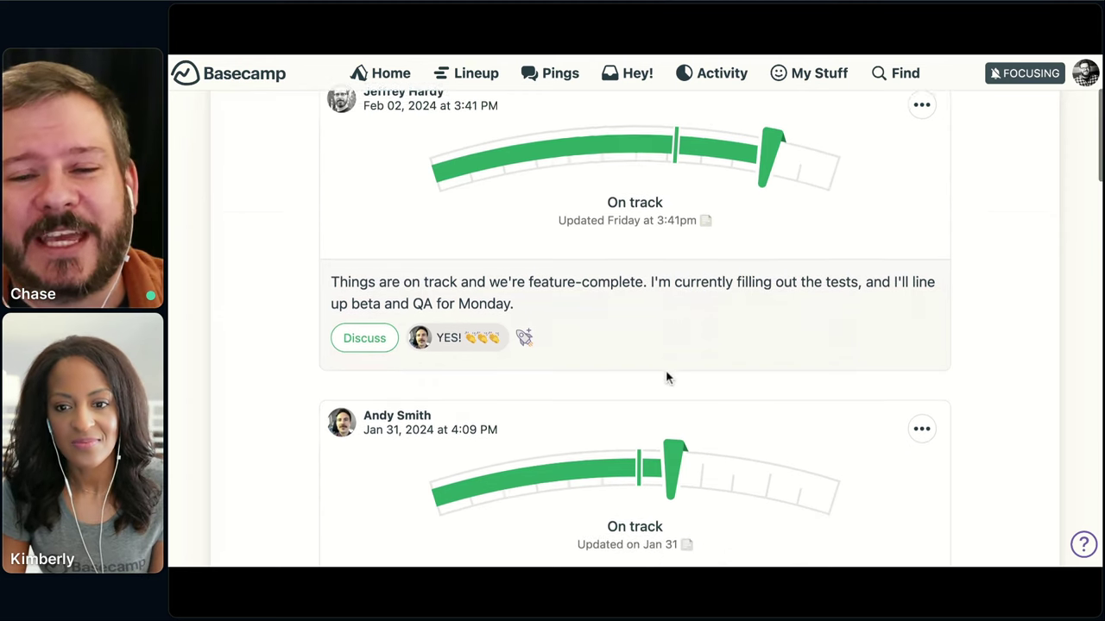
scroll(667, 377, "down", 4)
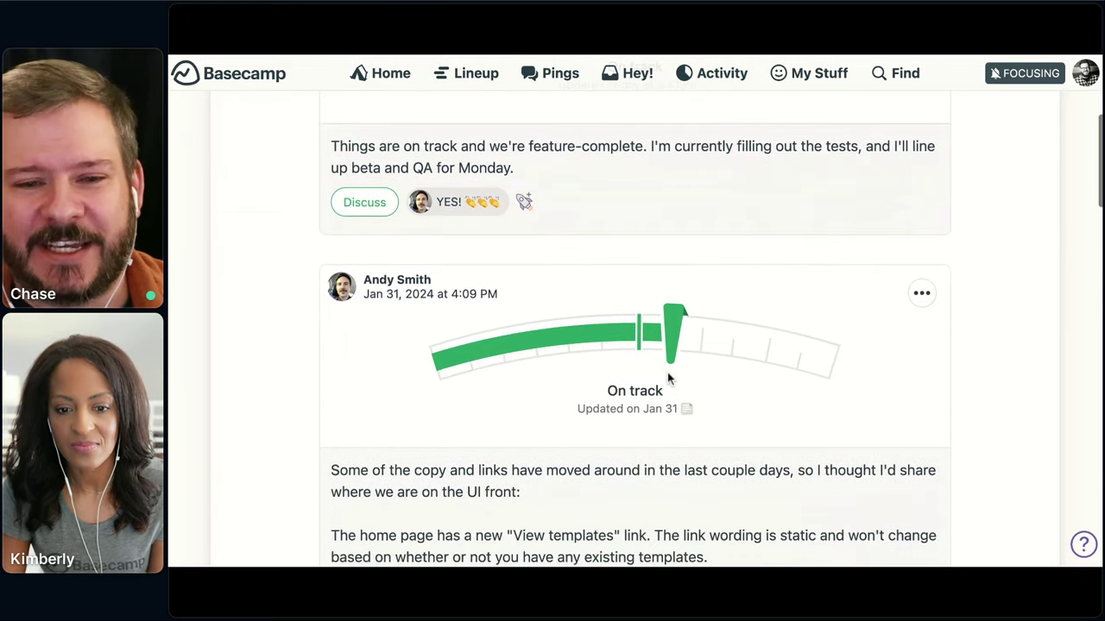
scroll(667, 377, "down", 1)
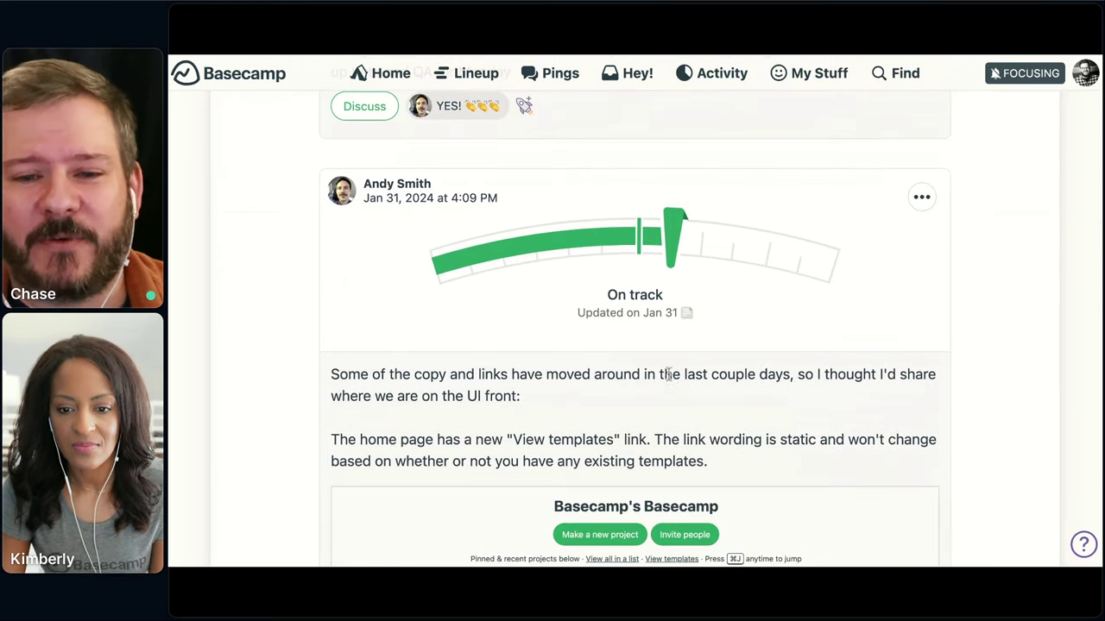
scroll(668, 374, "down", 1)
scroll(668, 373, "down", 2)
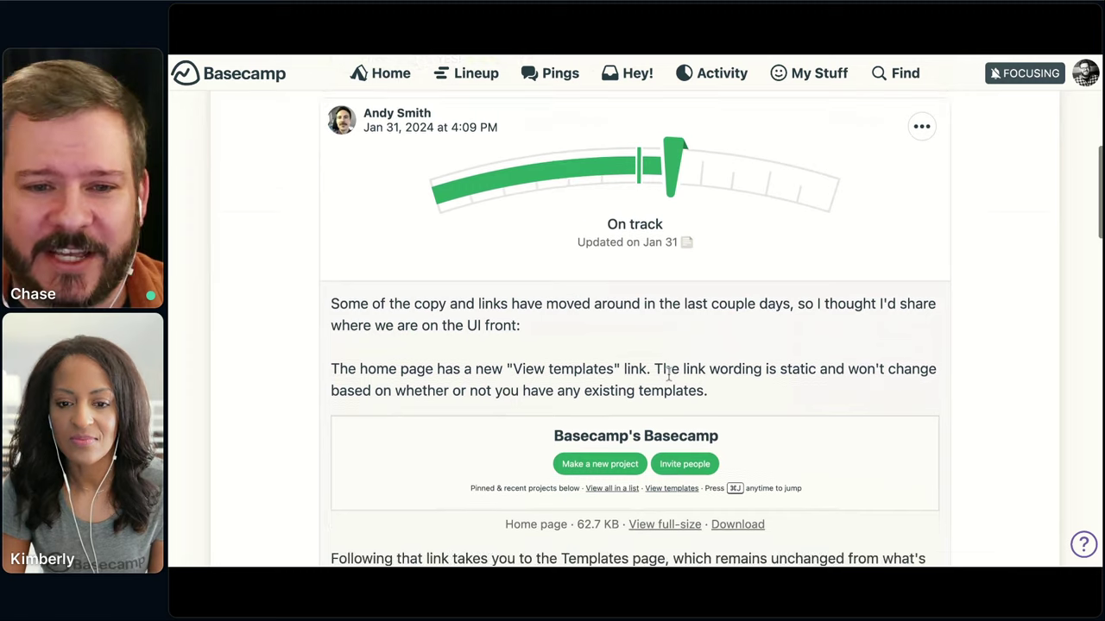
scroll(668, 373, "down", 1)
scroll(667, 374, "down", 2)
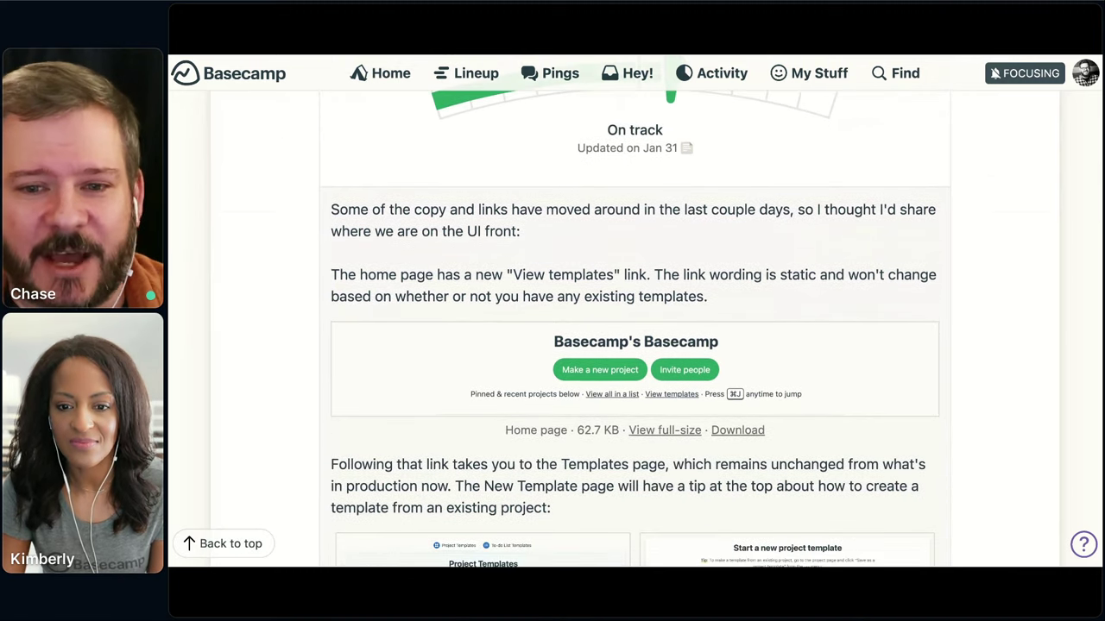
scroll(668, 374, "down", 5)
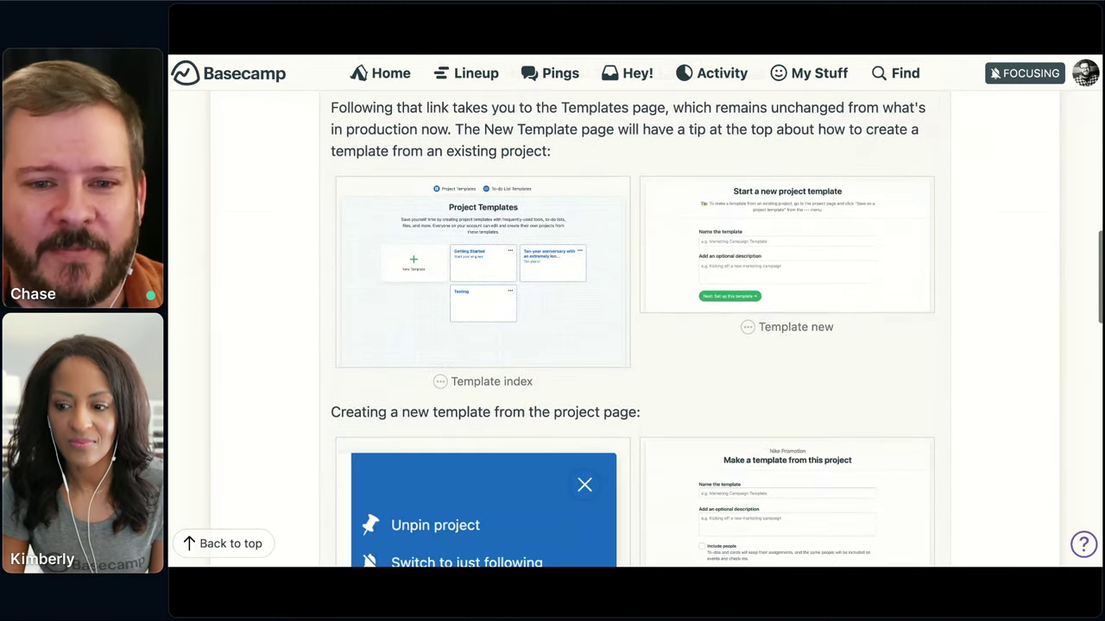
scroll(634, 329, "down", 4)
scroll(633, 349, "down", 9)
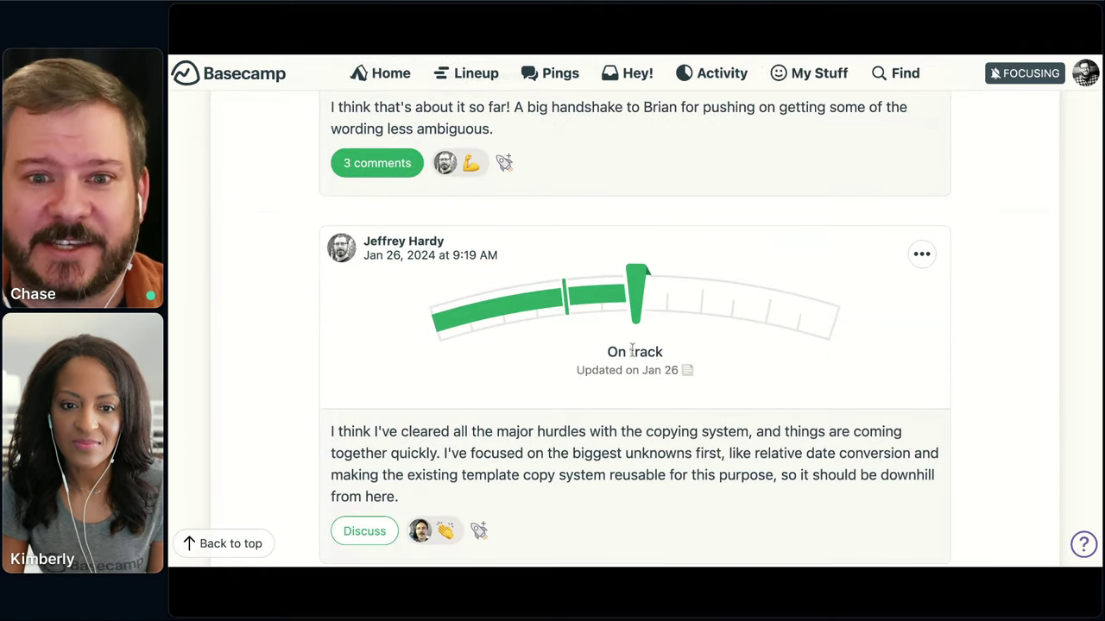
scroll(633, 349, "down", 1)
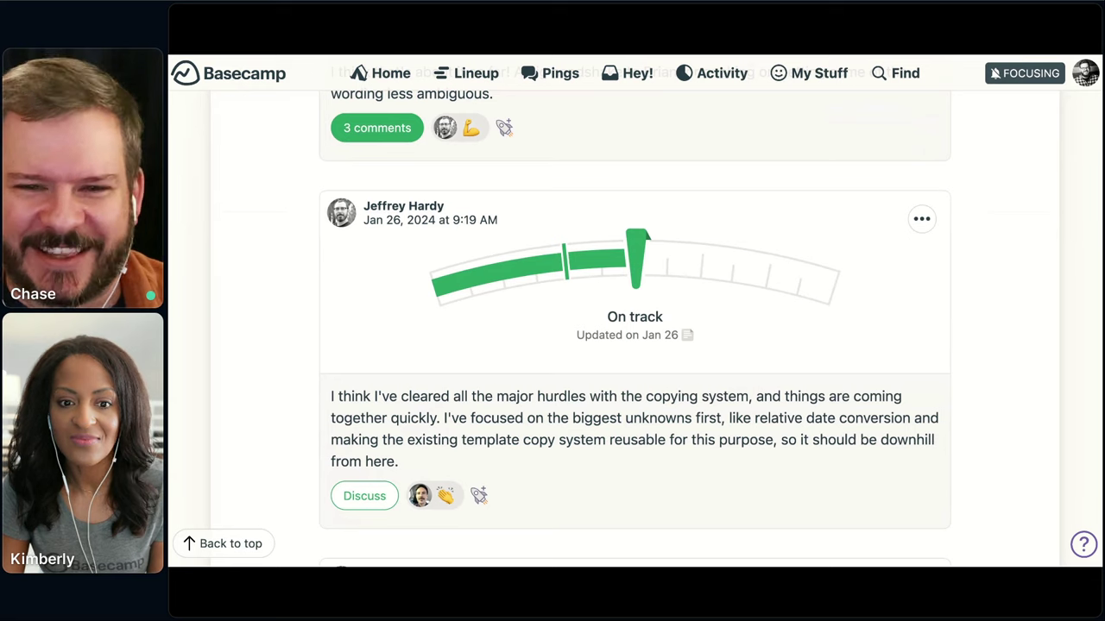
scroll(633, 350, "down", 1)
scroll(634, 329, "up", 2)
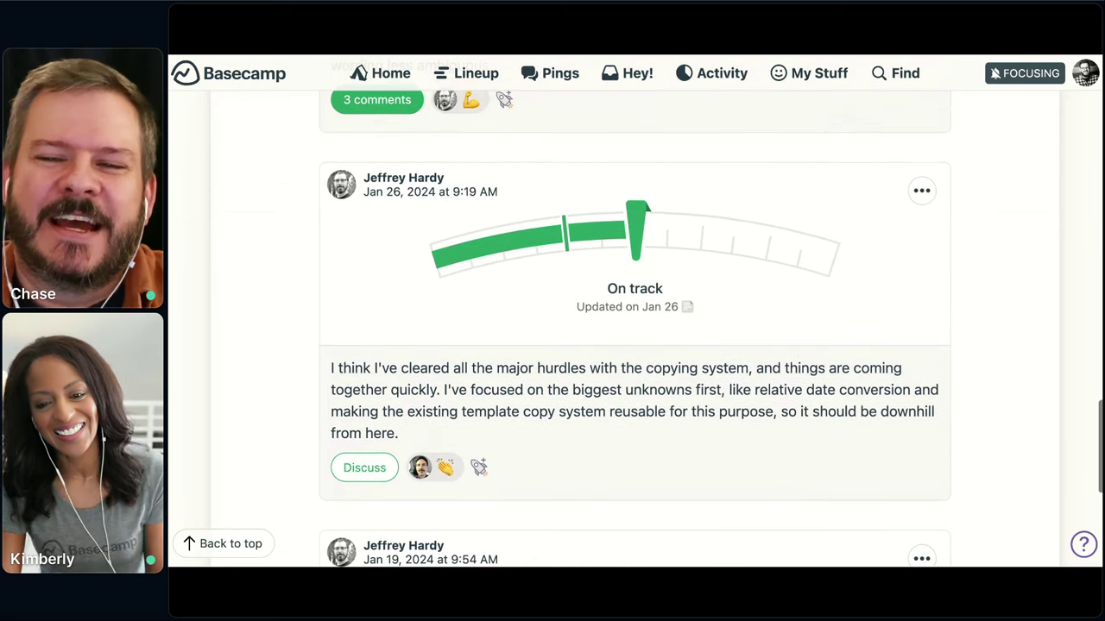
scroll(634, 329, "up", 3)
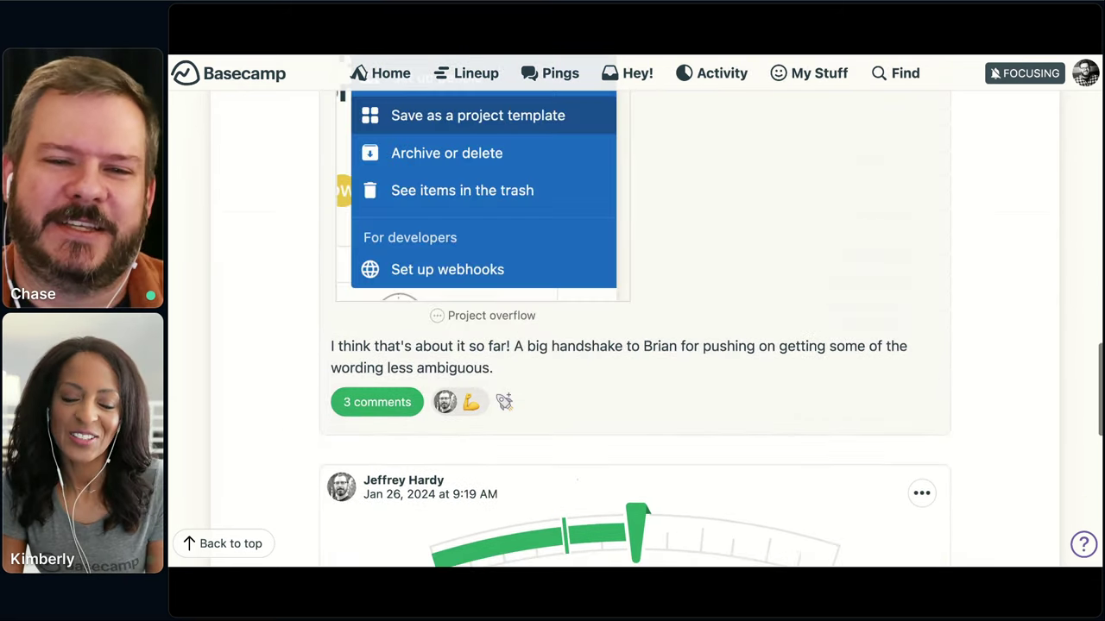
scroll(345, 222, "up", 15)
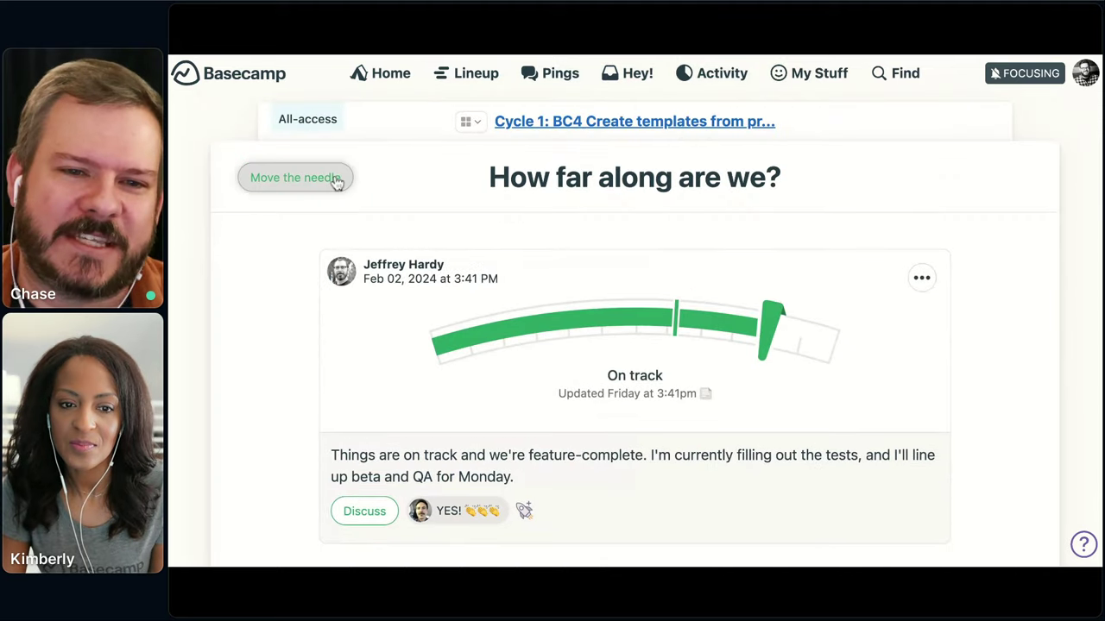
left_click(336, 180)
left_click(626, 342)
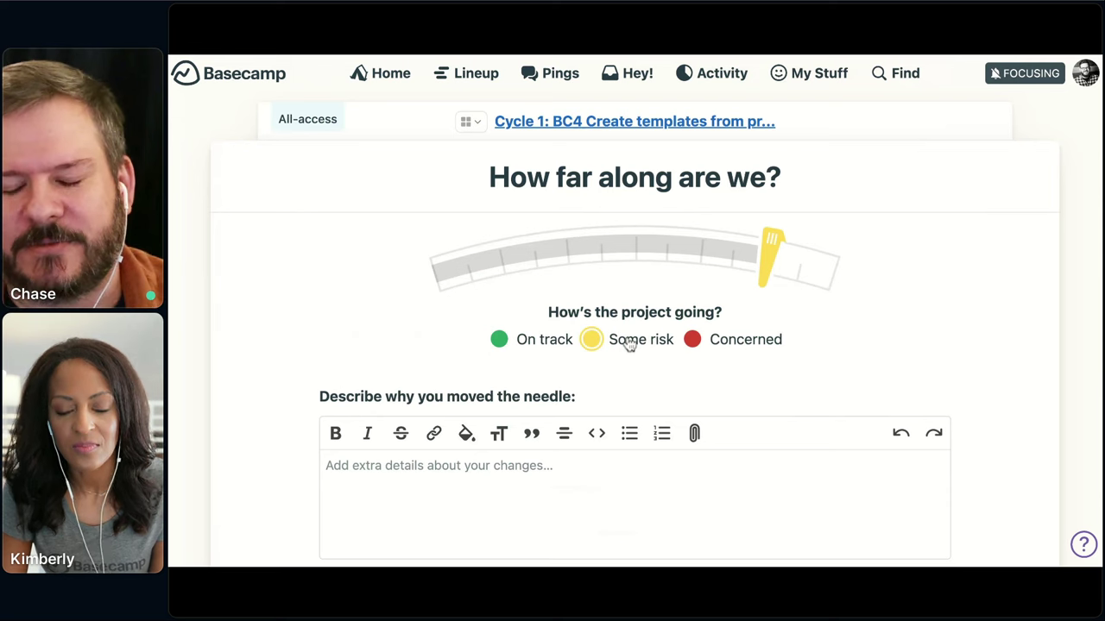
left_click(728, 344)
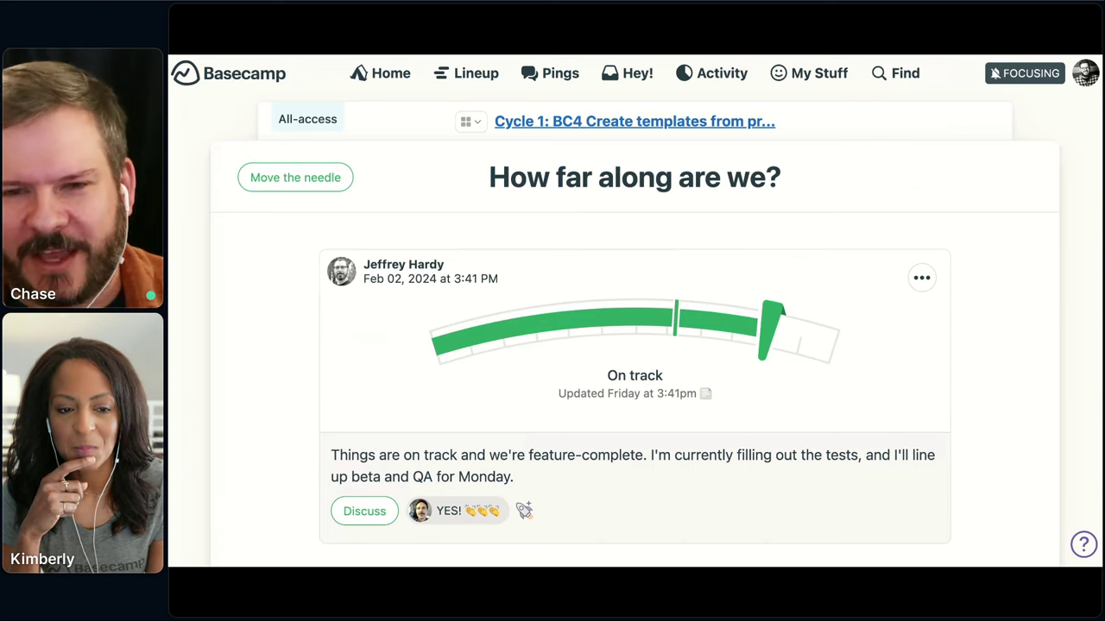
- Leave the progress report for the Cycle 1: BC4 Create templates from projects overview
left_click(760, 125)
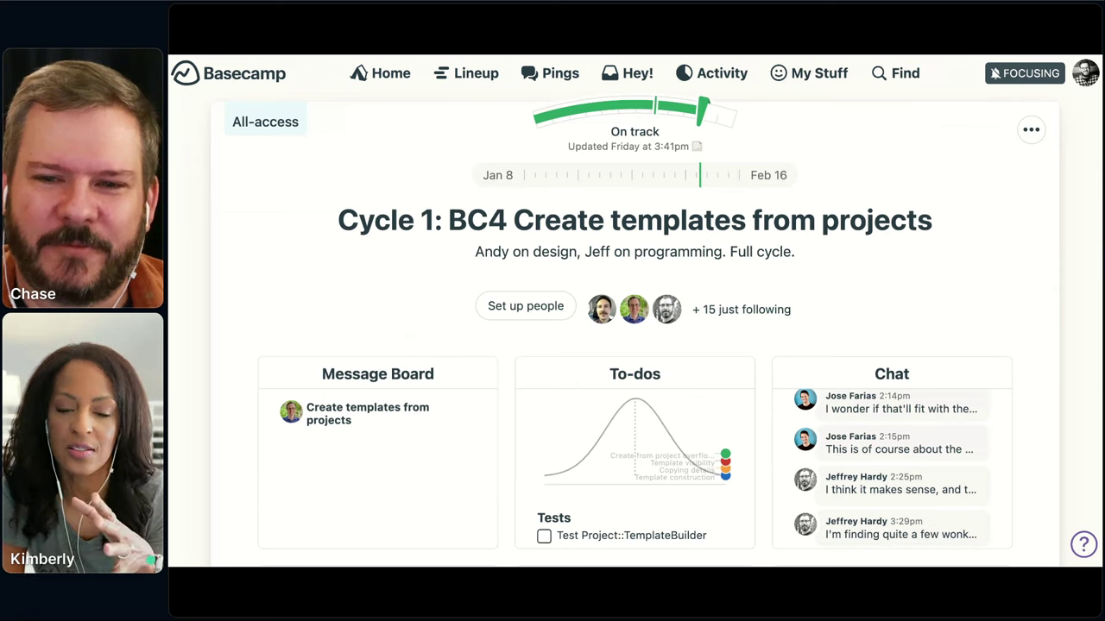
scroll(634, 310, "down", 3)
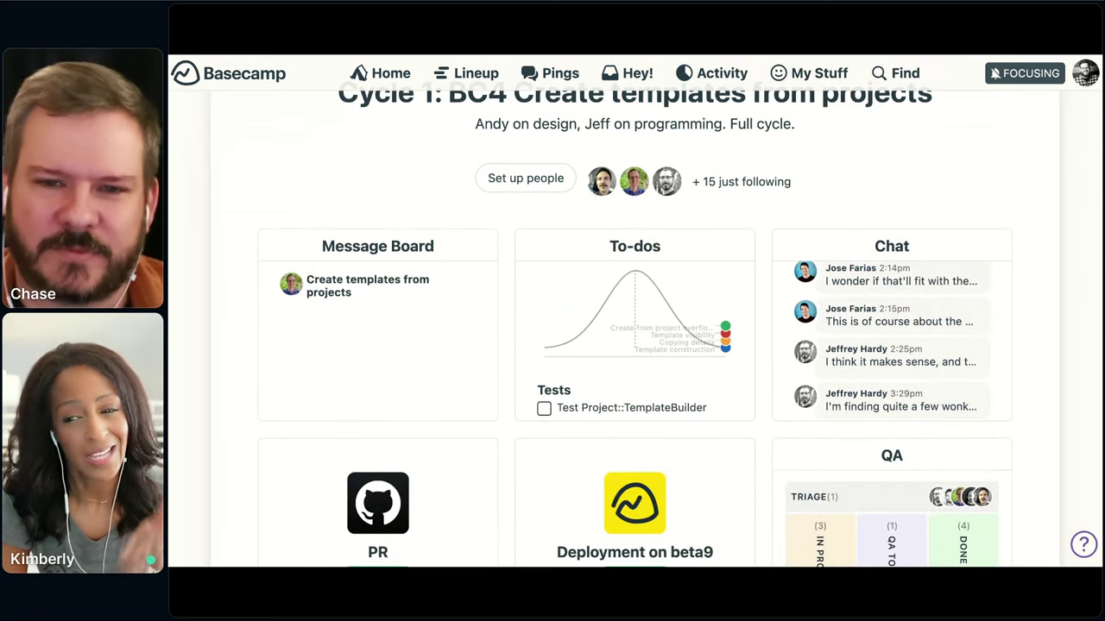
scroll(634, 311, "down", 2)
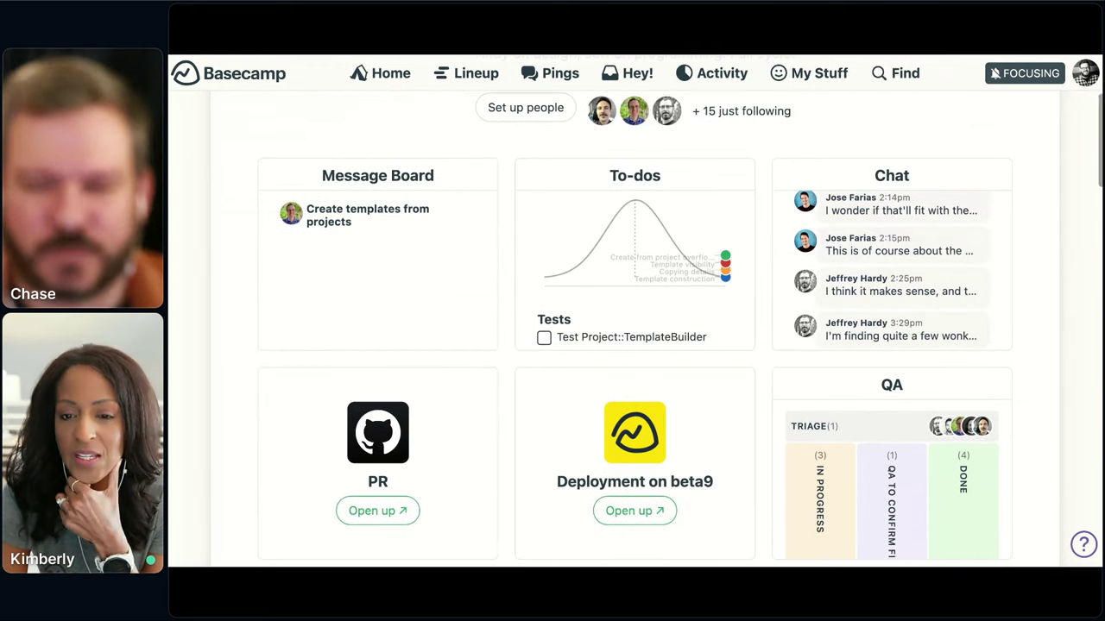
scroll(635, 311, "down", 1)
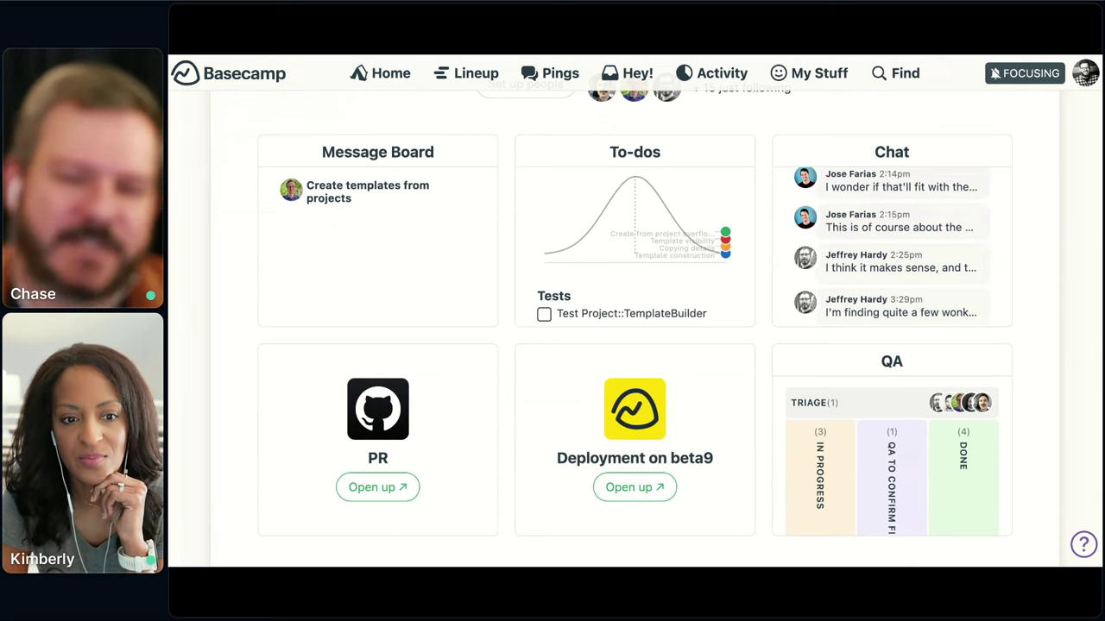
scroll(567, 353, "down", 1)
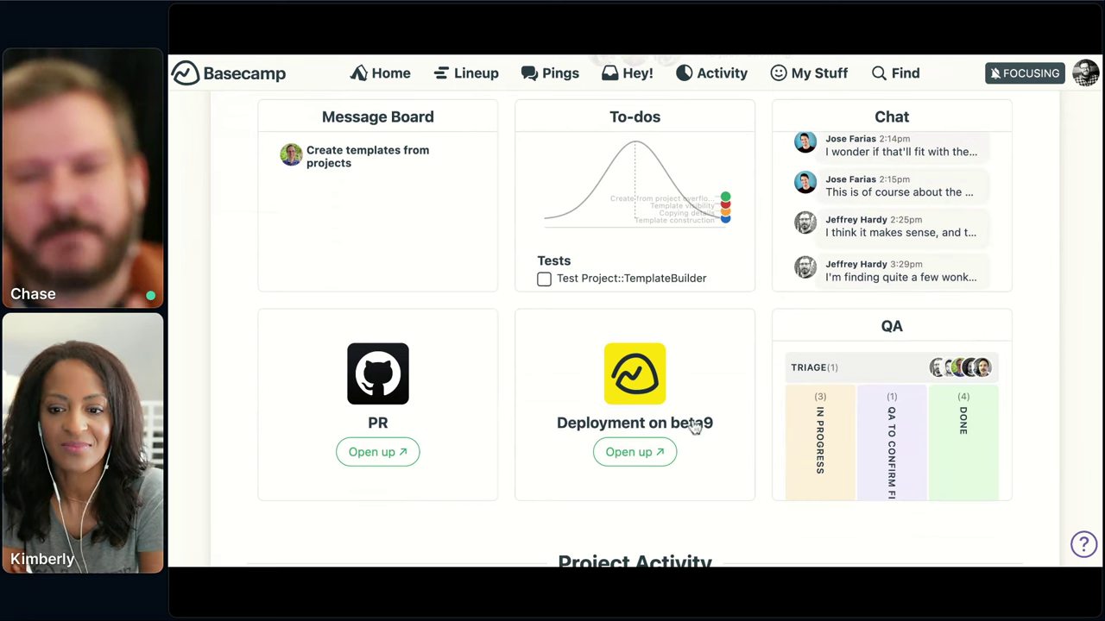
left_click(822, 345)
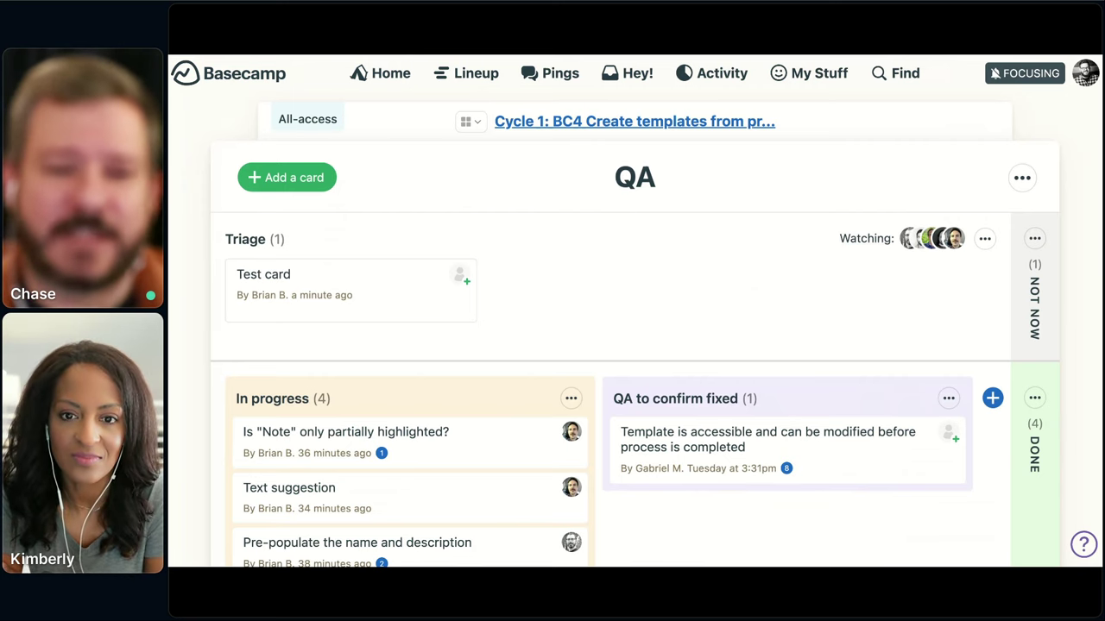
- Scroll the QA card table to view its QA to confirm fixed and Done columns
scroll(351, 247, "down", 2)
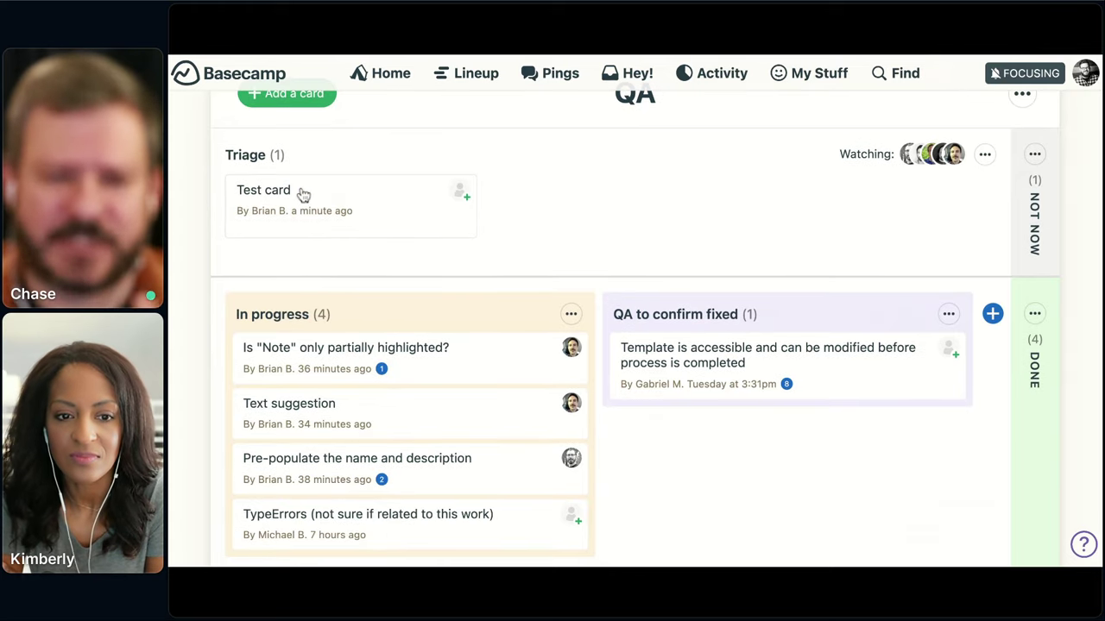
scroll(303, 195, "down", 1)
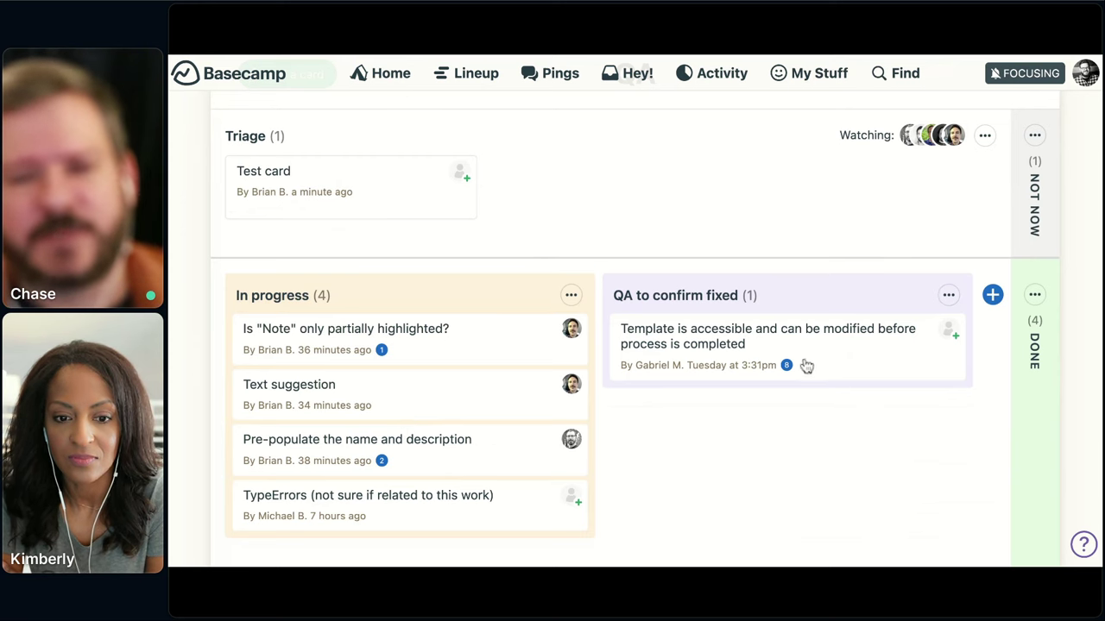
left_click(729, 339)
scroll(788, 376, "down", 3)
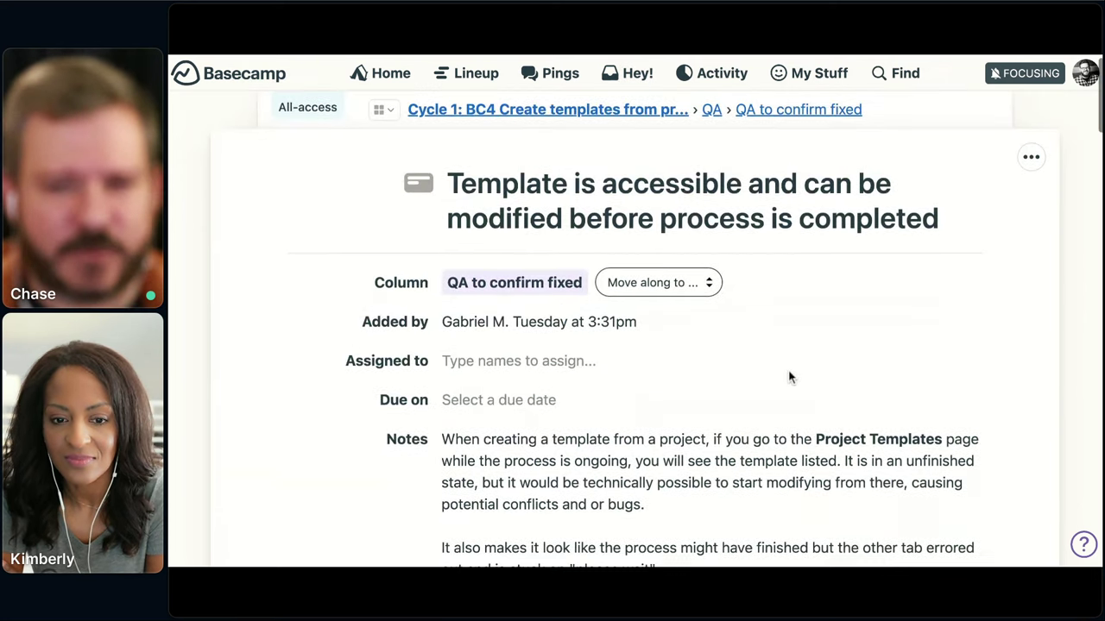
scroll(790, 372, "down", 2)
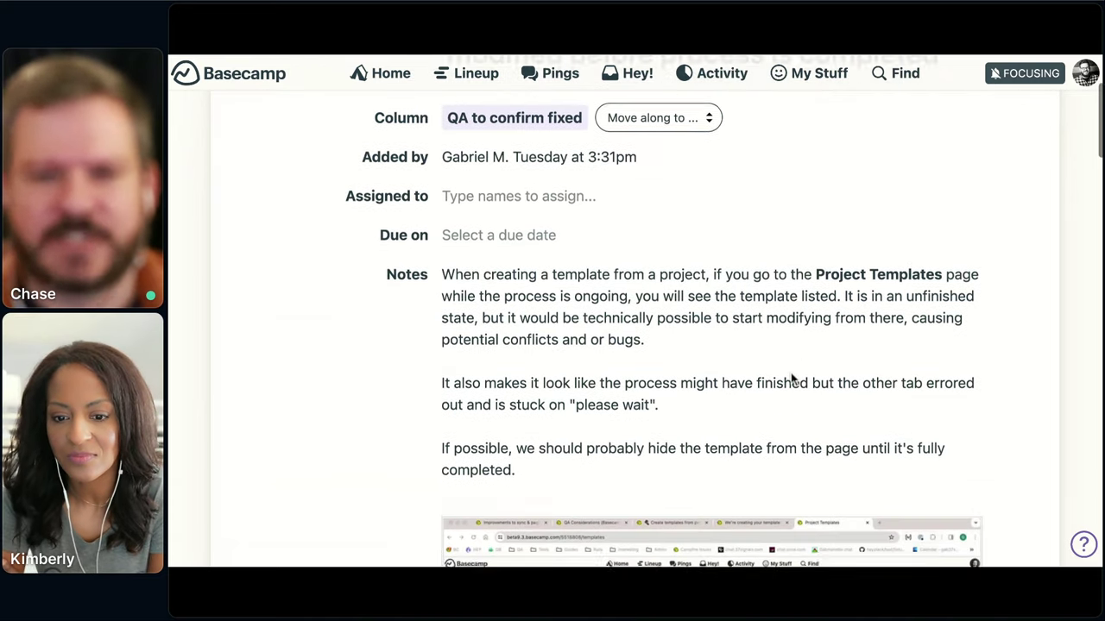
scroll(792, 380, "down", 5)
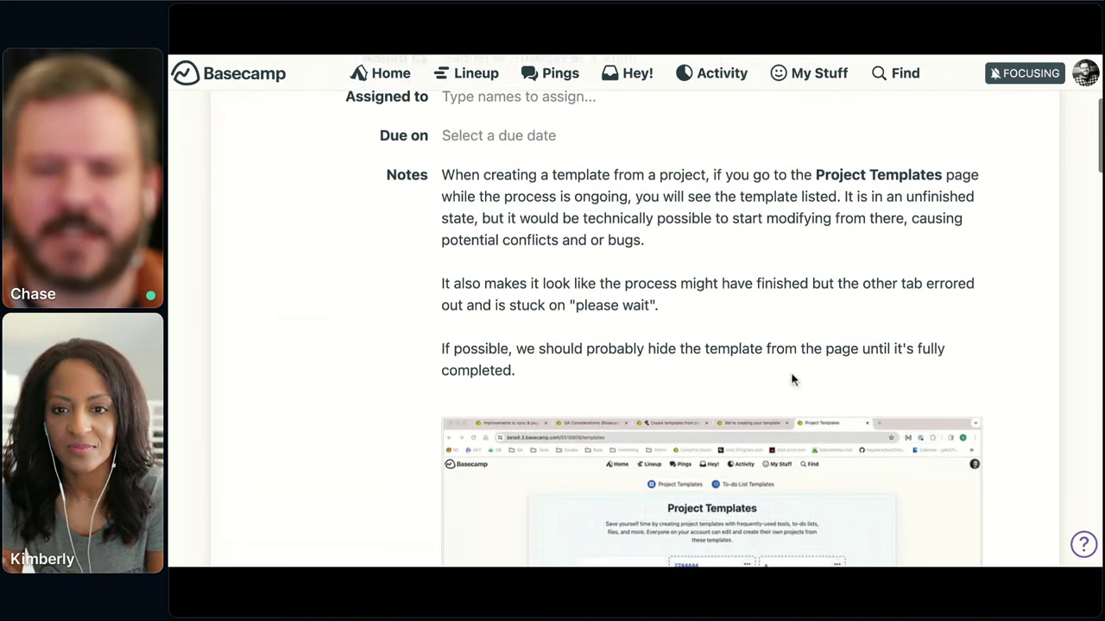
scroll(794, 382, "down", 1)
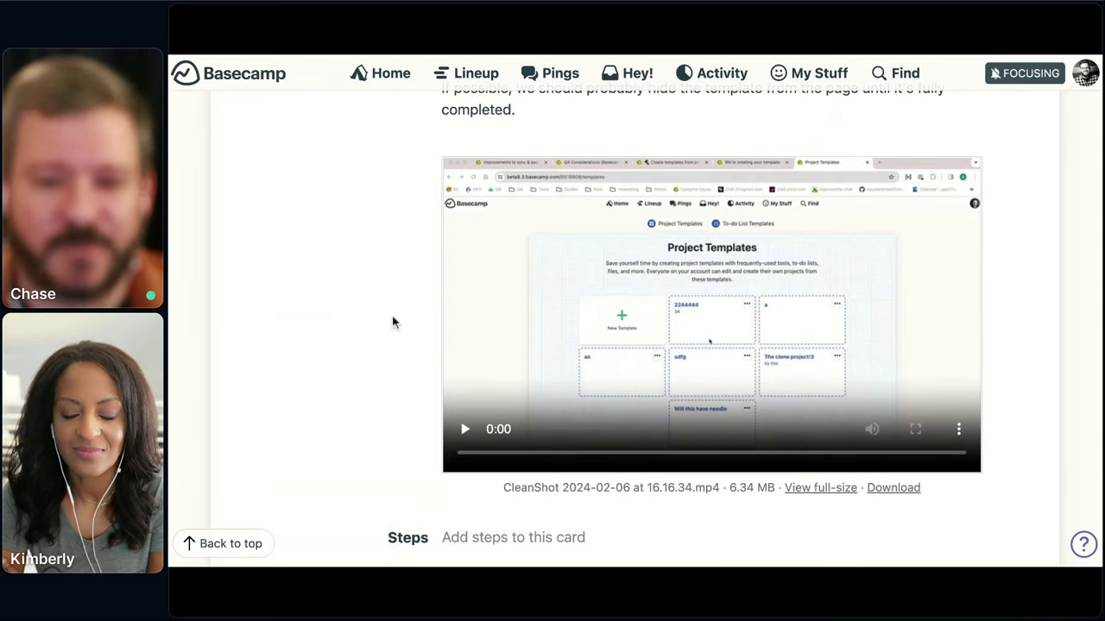
scroll(418, 352, "down", 3)
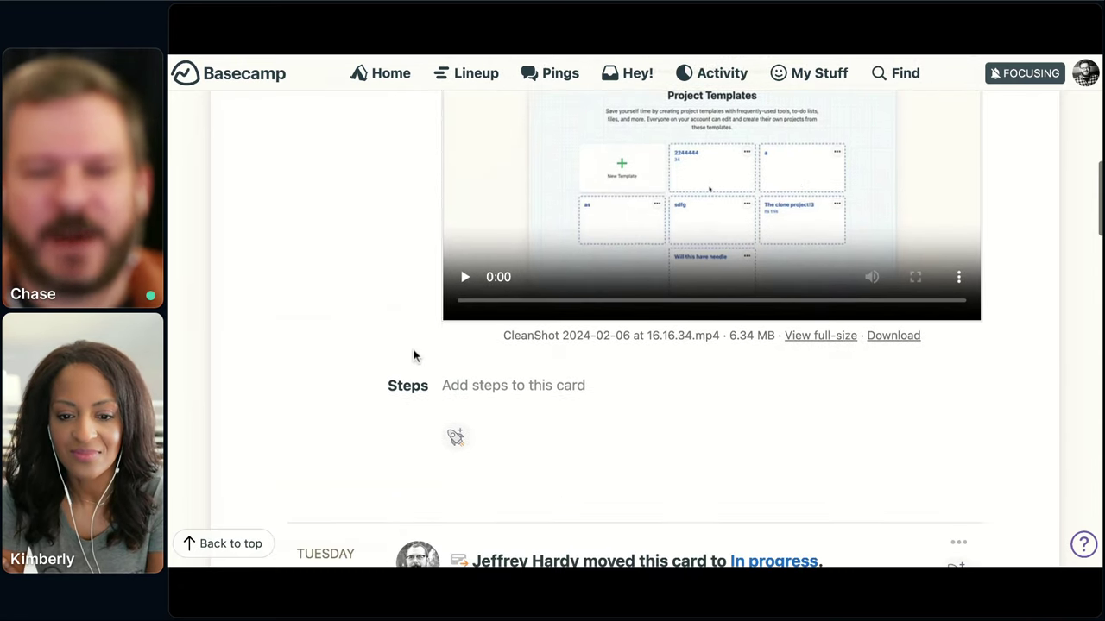
scroll(413, 355, "down", 9)
scroll(414, 358, "down", 3)
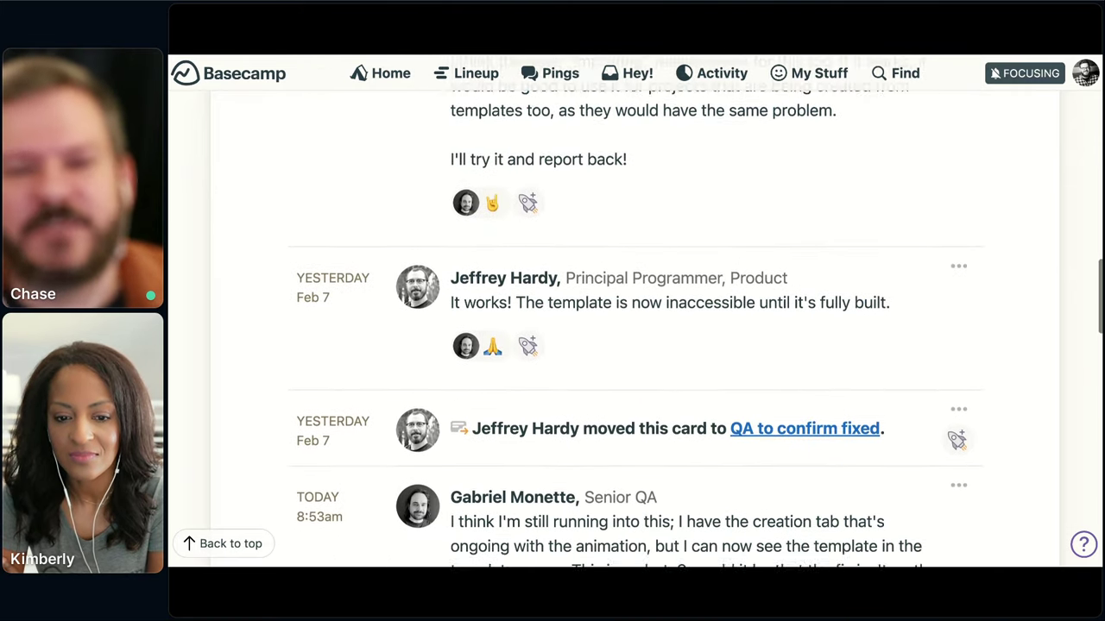
scroll(634, 328, "down", 4)
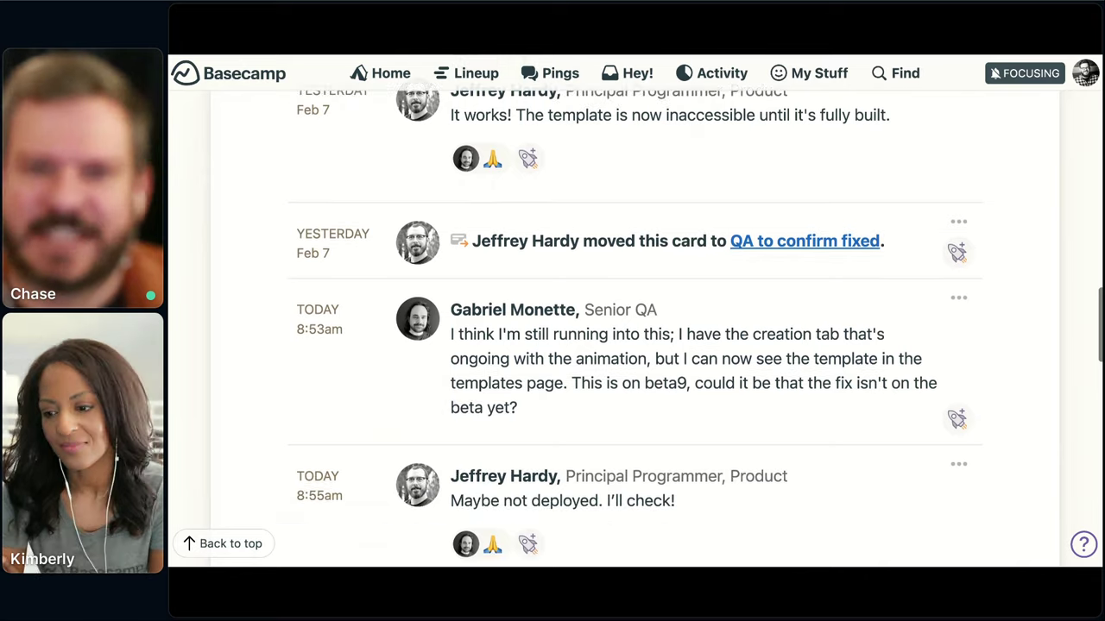
scroll(635, 328, "down", 1)
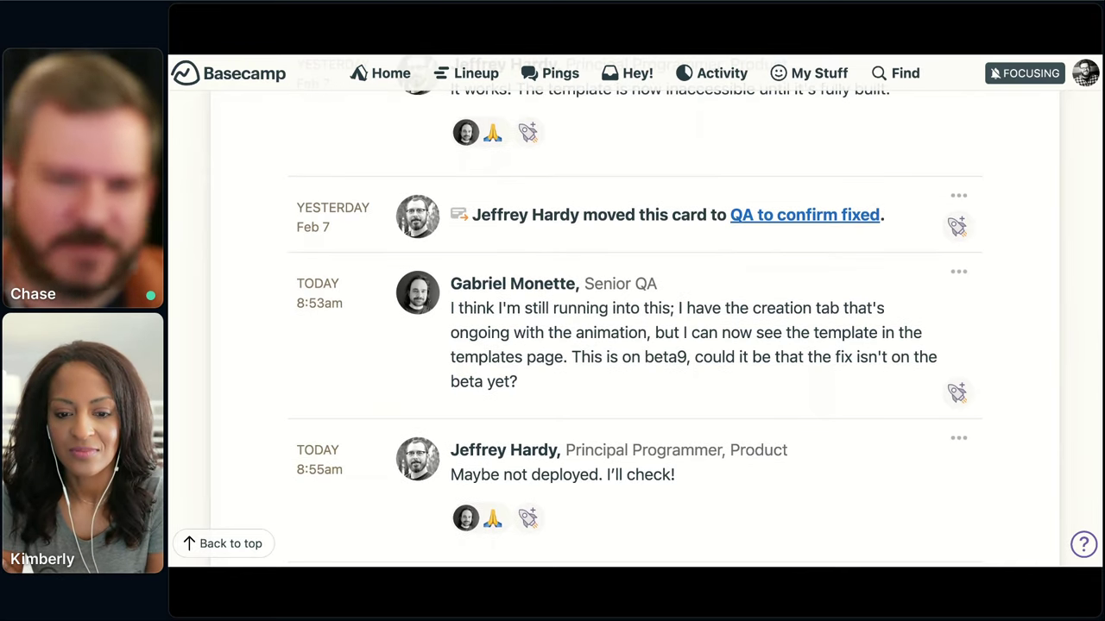
scroll(634, 328, "down", 2)
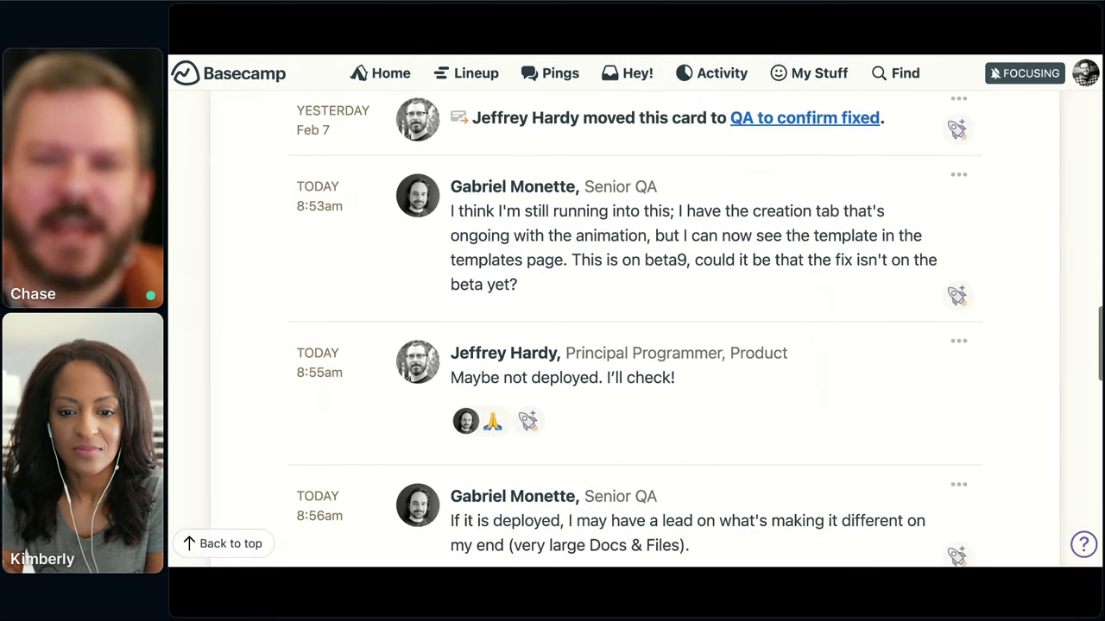
scroll(634, 328, "down", 2)
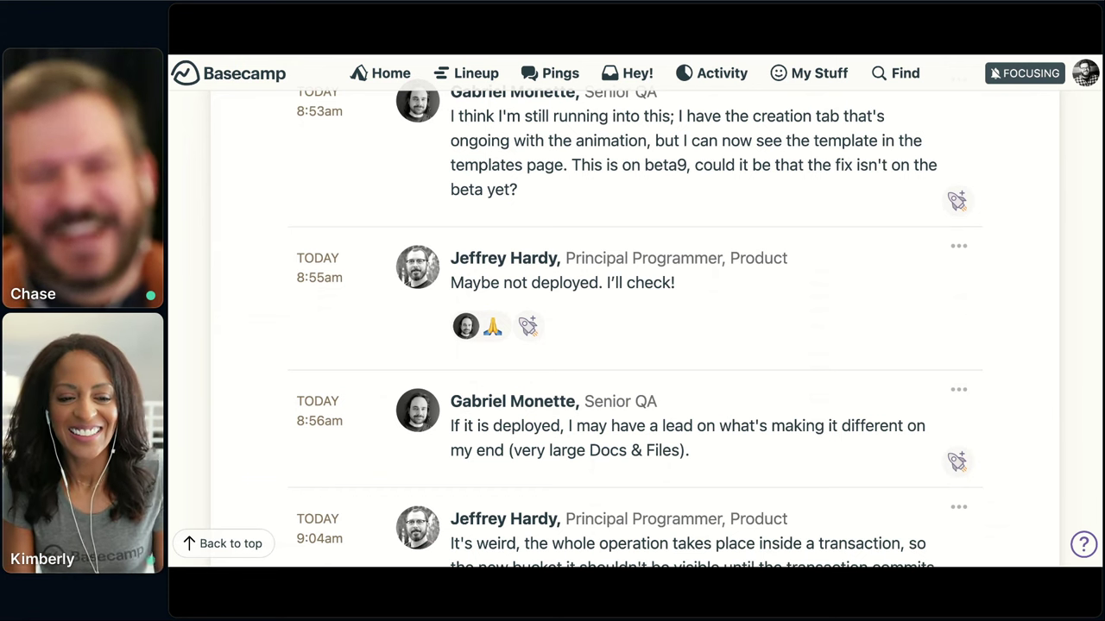
scroll(634, 328, "down", 5)
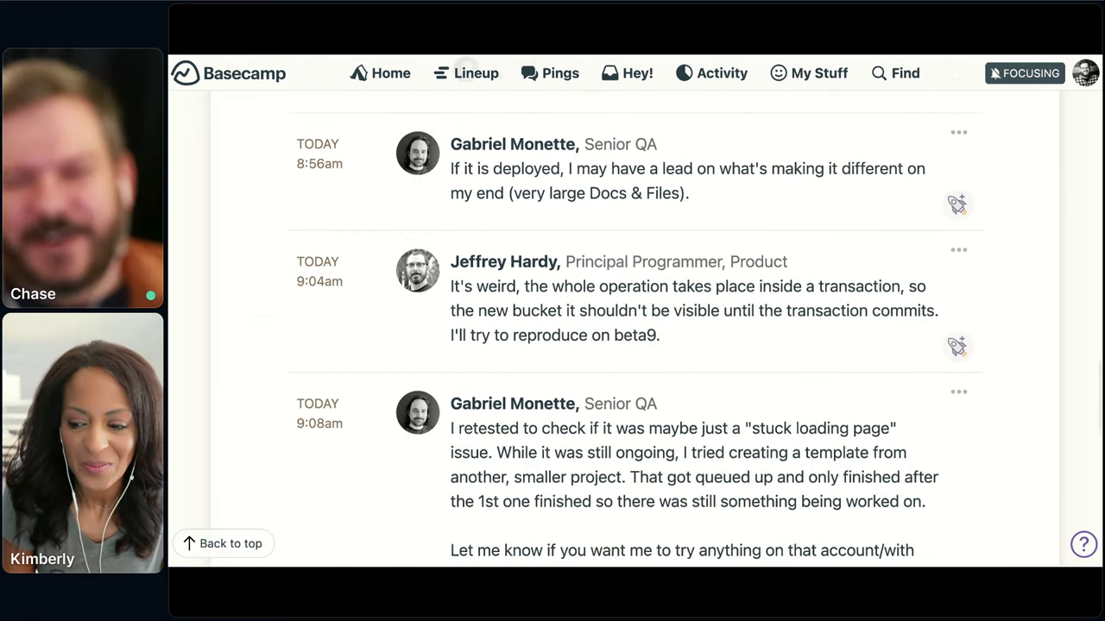
scroll(634, 328, "down", 1)
scroll(634, 328, "down", 4)
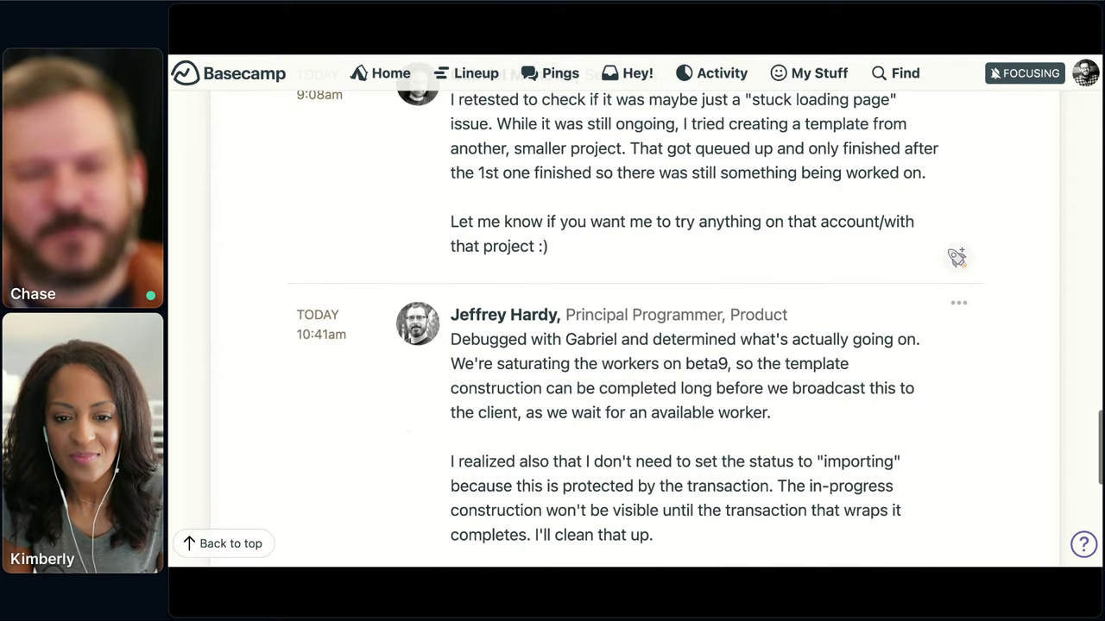
scroll(634, 328, "down", 4)
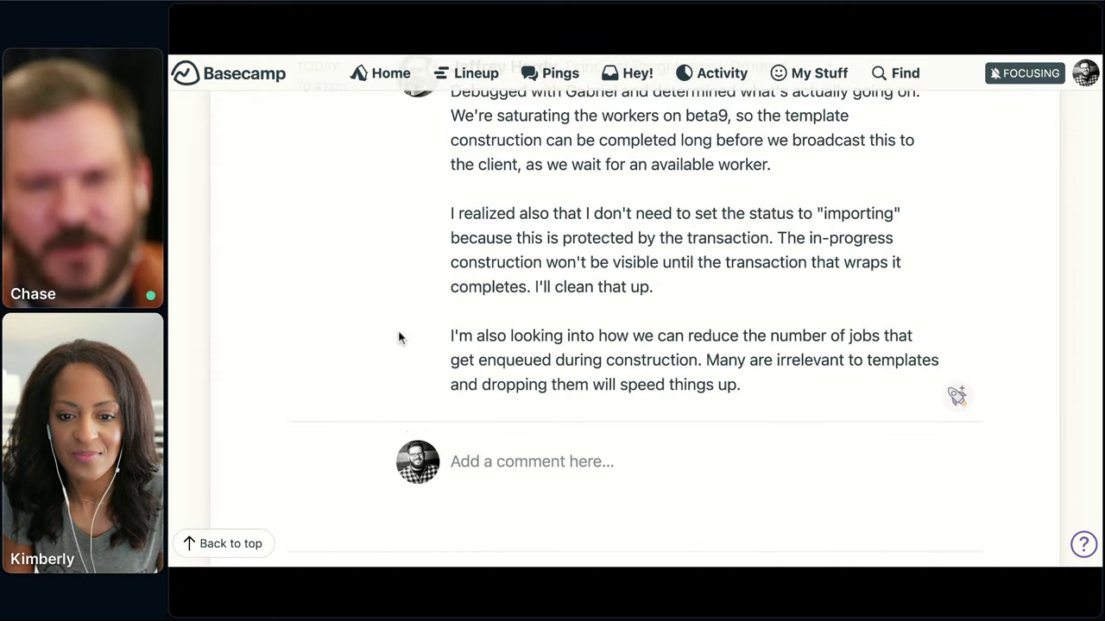
scroll(399, 337, "up", 1)
scroll(398, 330, "up", 15)
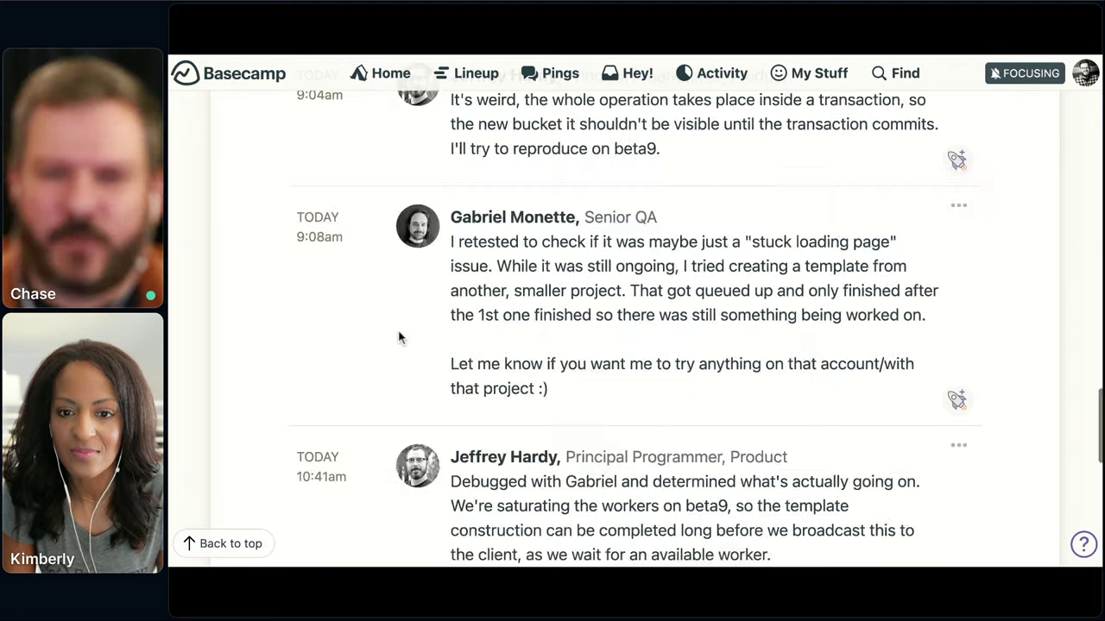
scroll(402, 344, "up", 5)
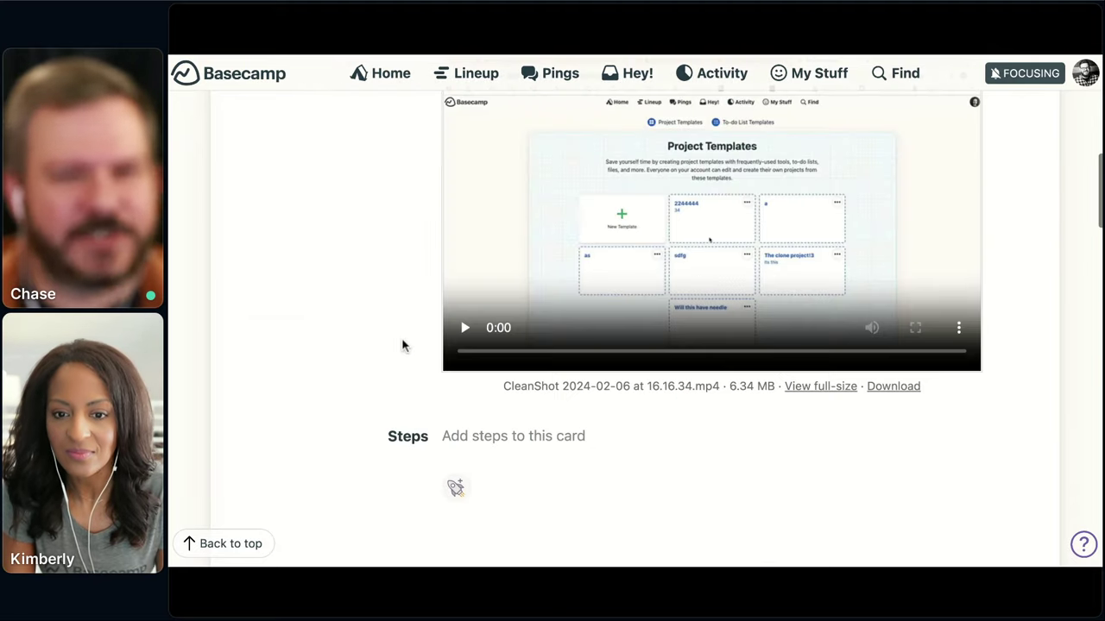
scroll(402, 345, "up", 5)
scroll(402, 345, "up", 5)
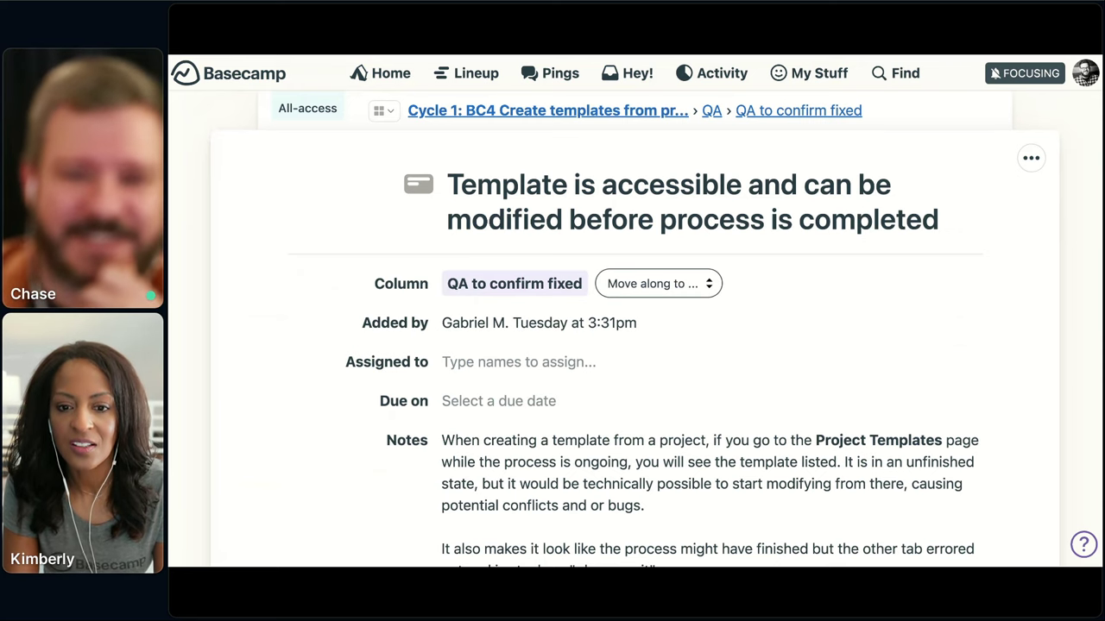
- Go from the card up to the QA card table, then to the Cycle 1 project overview
left_click(709, 110)
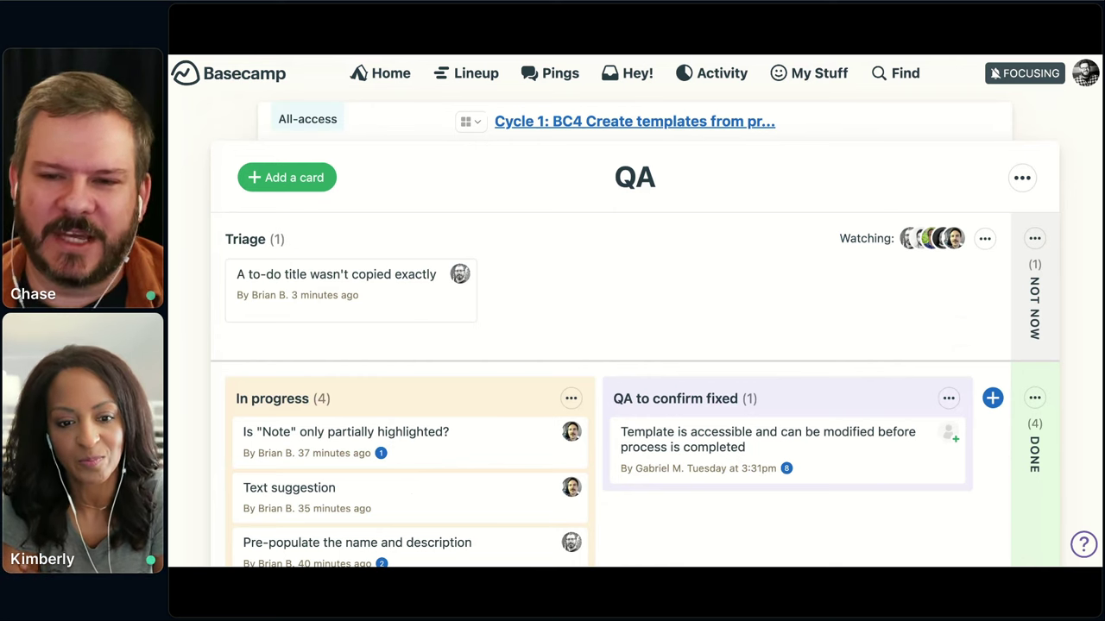
left_click(636, 121)
- Scroll down the Cycle 1 project page to see its QA board, PR and deployment links
scroll(860, 302, "down", 3)
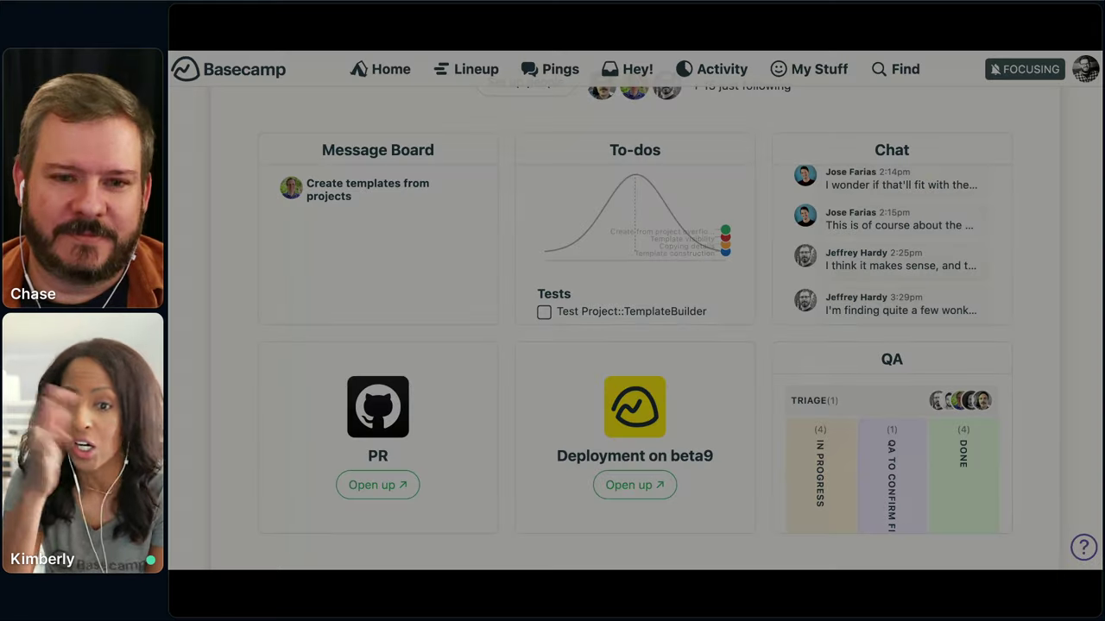
- Quick-jump to the On Call project via 'on ca' and open its T2: Programmers card table
key("ctrl+j")
type("on ca")
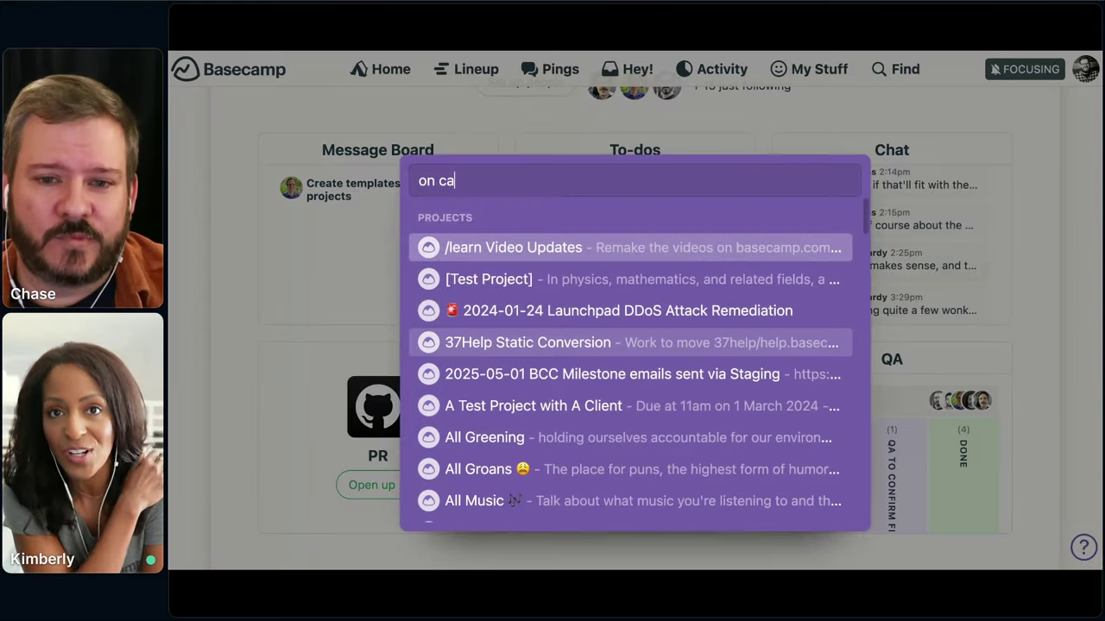
key("Return")
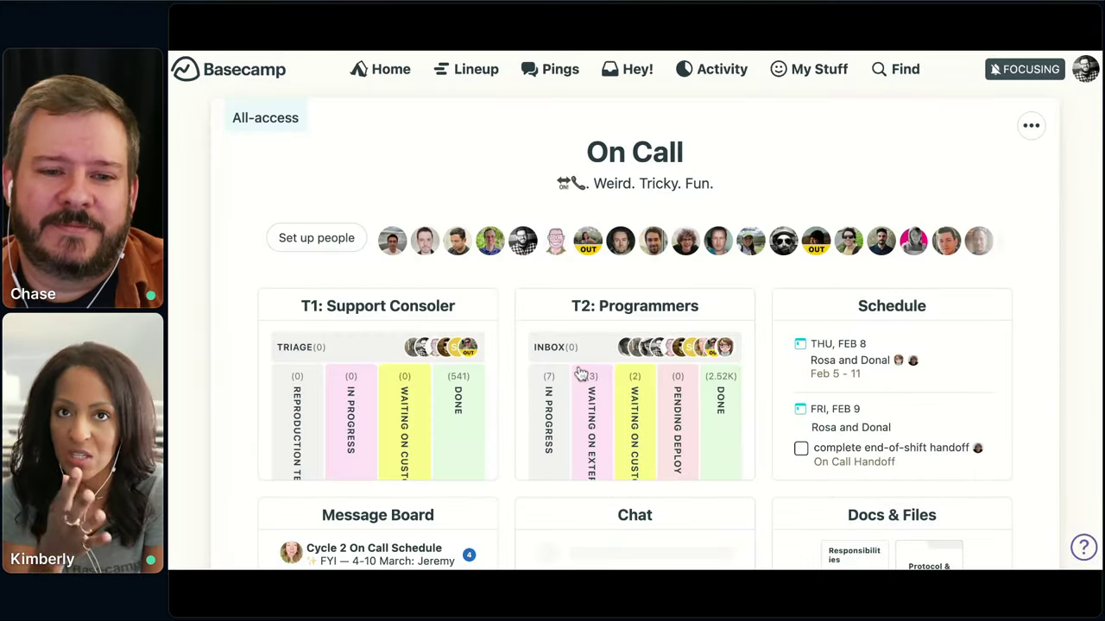
left_click(581, 373)
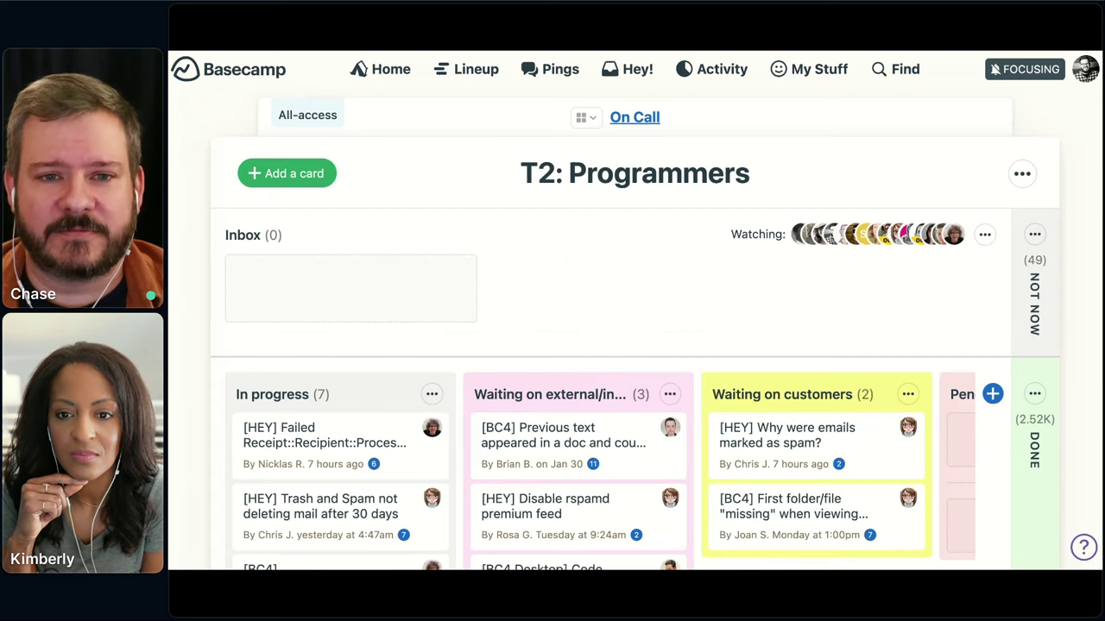
- Return to the Basecamp Home page with the pinned and recent projects
left_click(413, 72)
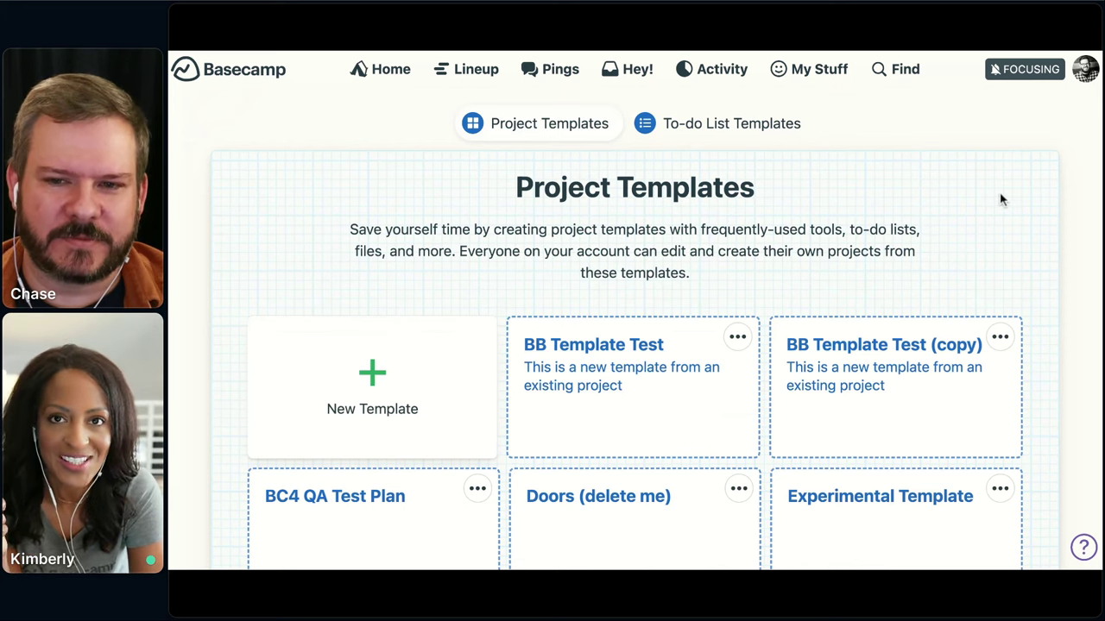
- Scroll the Project Templates grid from BC4 QA Test Plan down to Welcome, new support person!
scroll(1001, 200, "down", 1)
scroll(1035, 197, "down", 3)
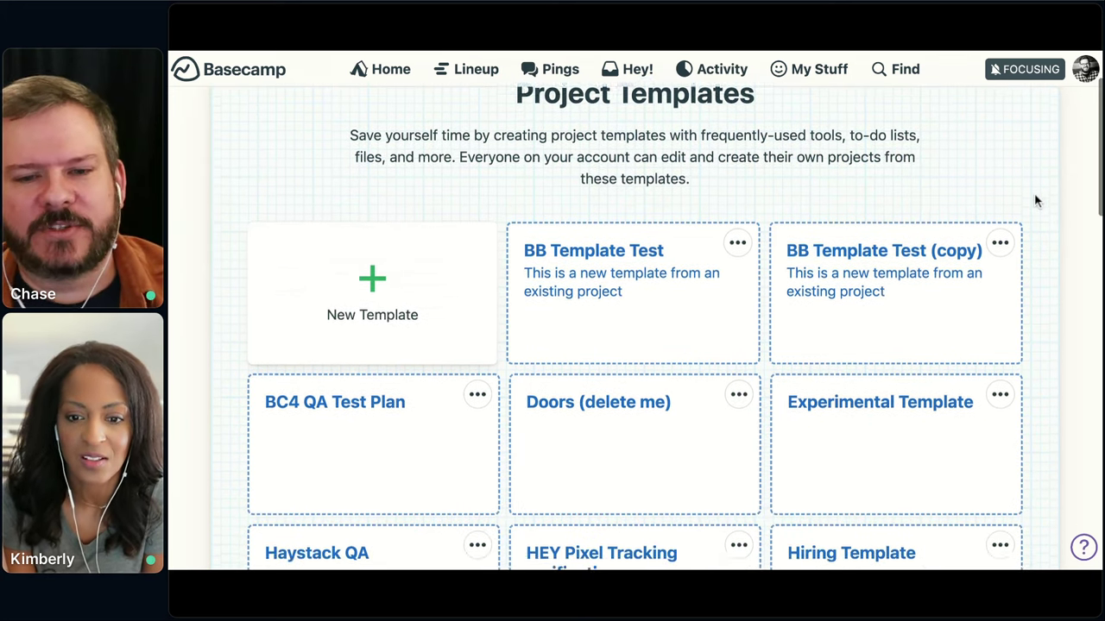
scroll(1034, 204, "down", 3)
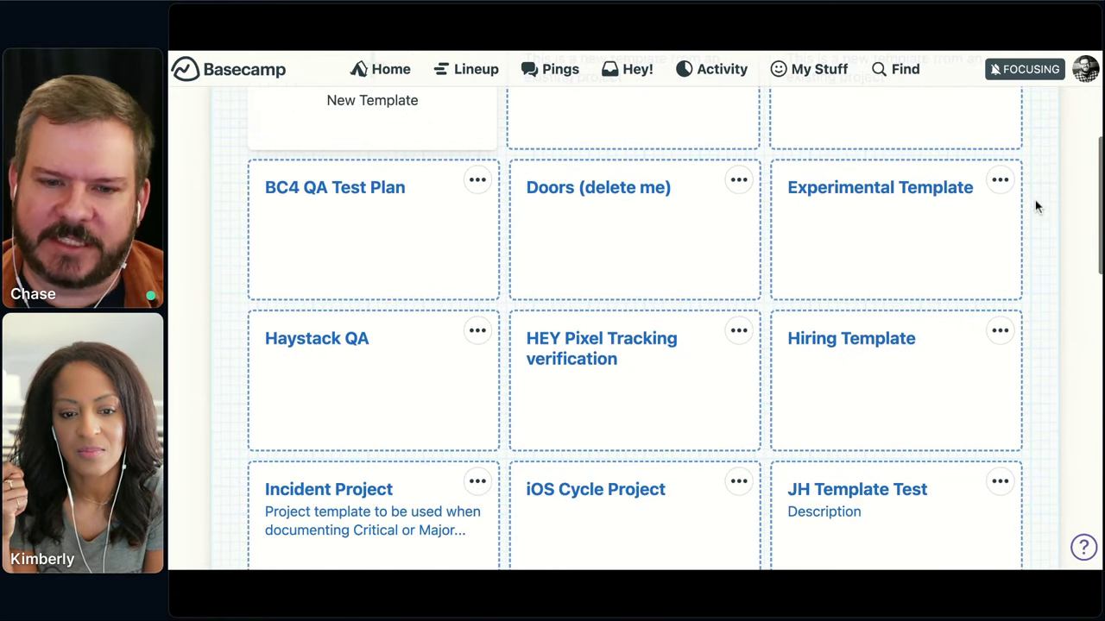
scroll(1036, 206, "down", 3)
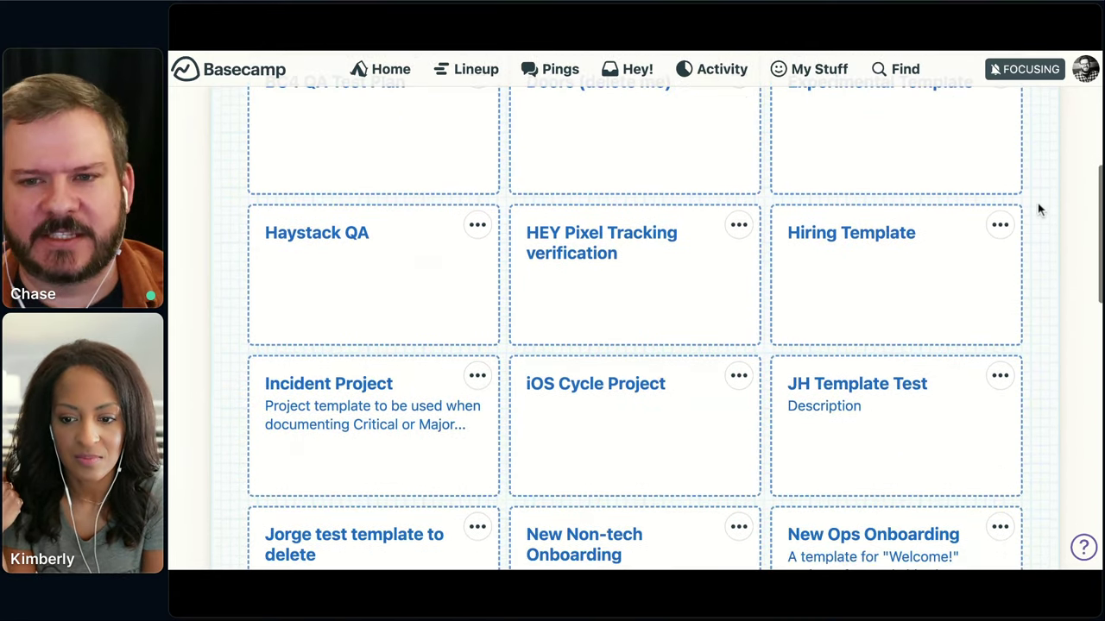
scroll(1040, 211, "down", 3)
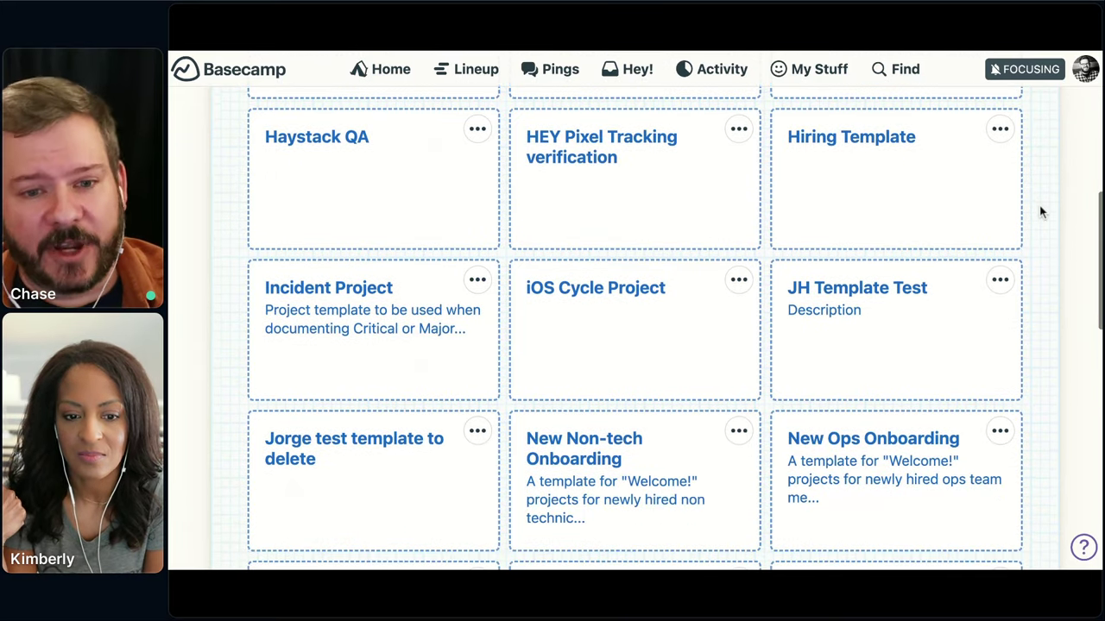
scroll(1039, 209, "down", 2)
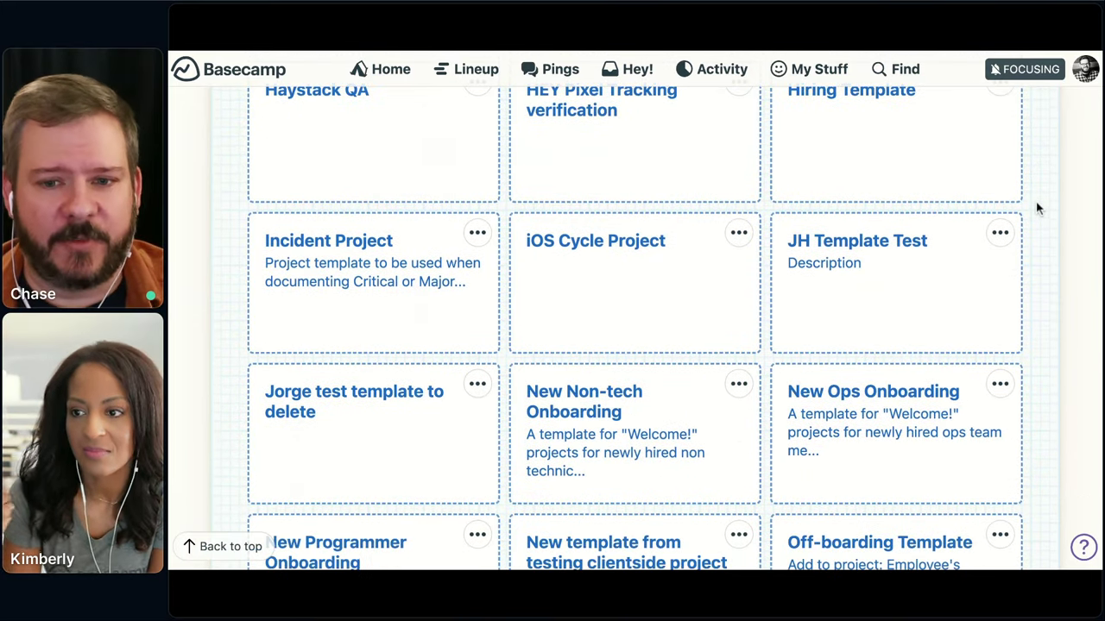
scroll(1039, 209, "down", 2)
scroll(1038, 207, "down", 6)
scroll(1040, 217, "down", 9)
scroll(1043, 217, "down", 8)
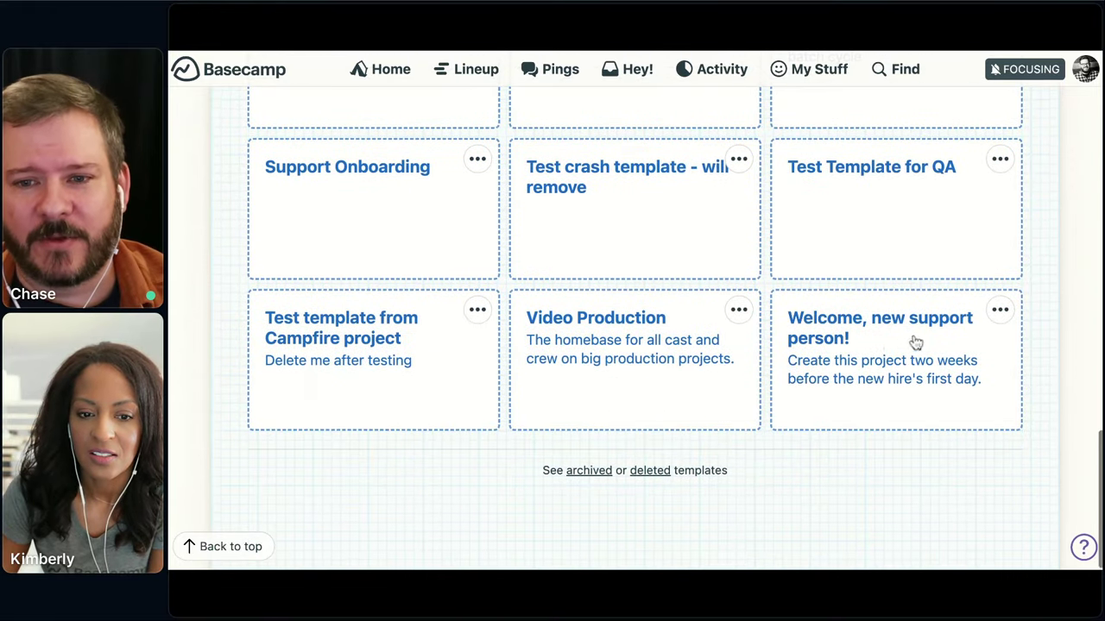
left_click(890, 350)
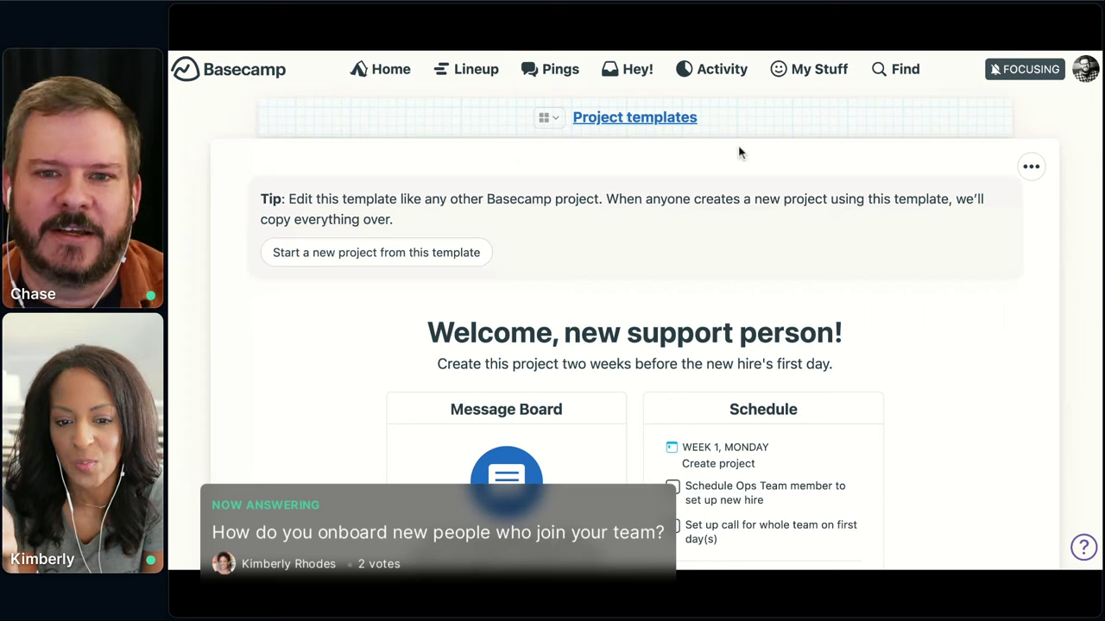
scroll(699, 159, "down", 1)
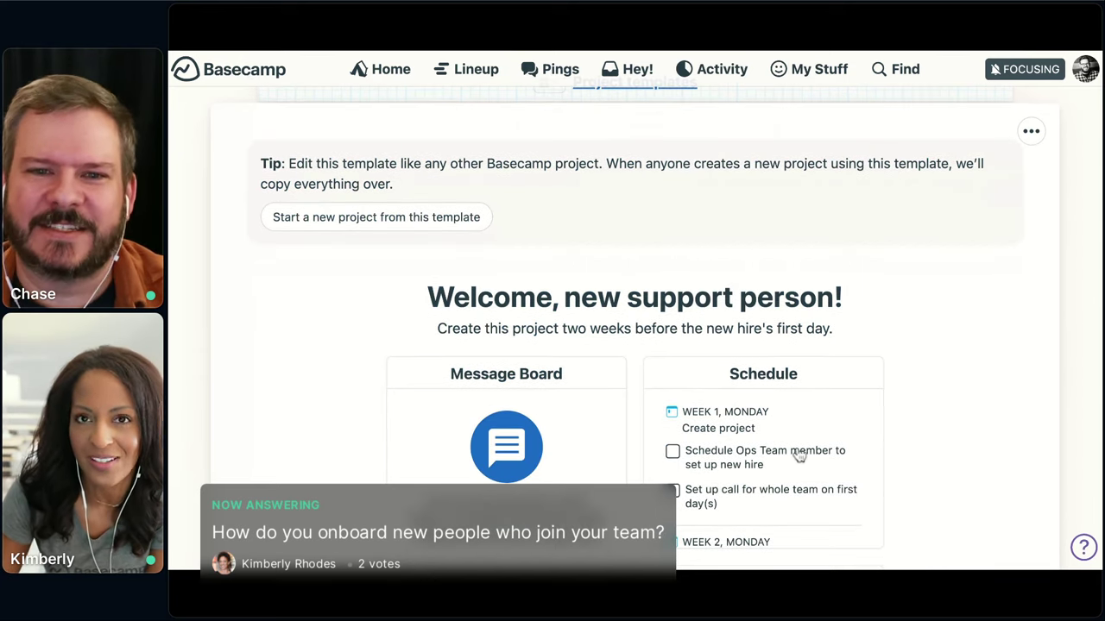
scroll(824, 419, "up", 1)
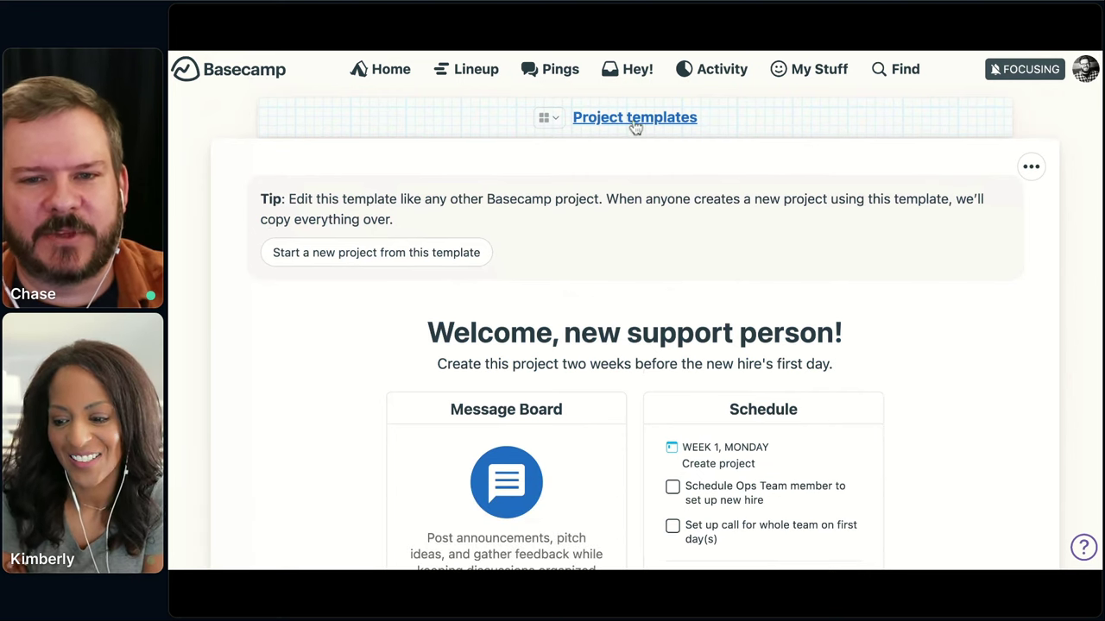
left_click(635, 119)
scroll(612, 420, "down", 7)
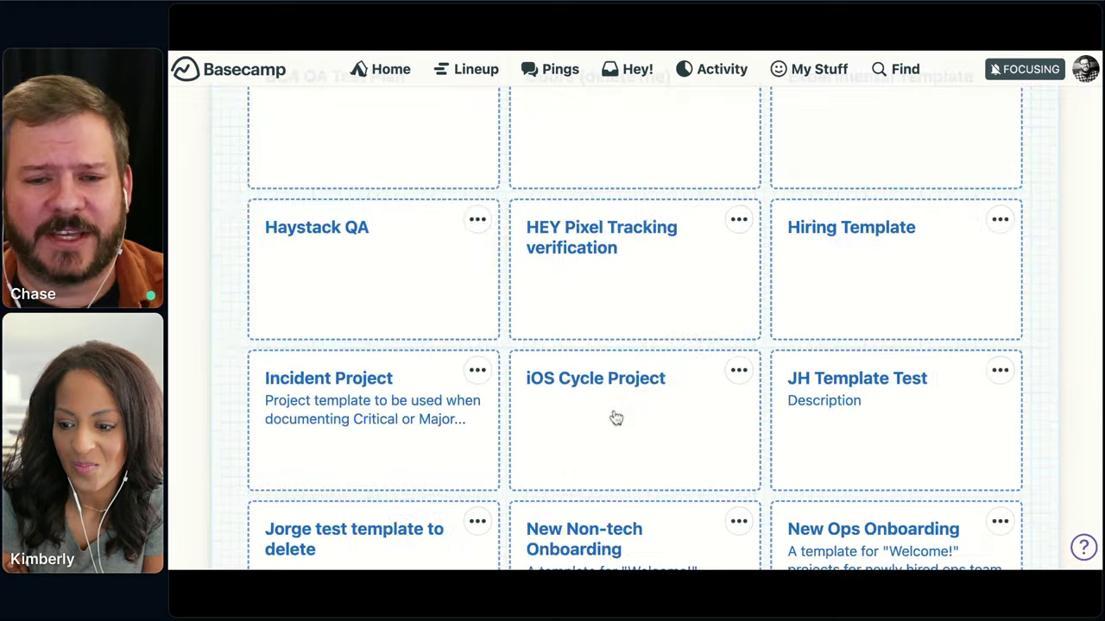
scroll(614, 417, "down", 3)
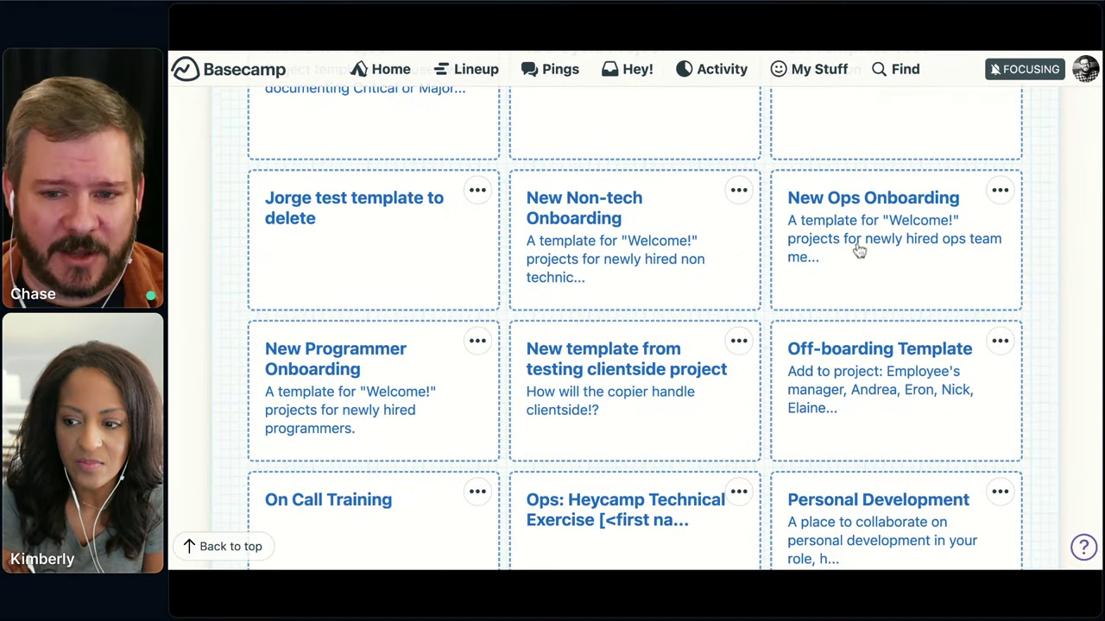
scroll(861, 252, "down", 2)
scroll(861, 252, "down", 4)
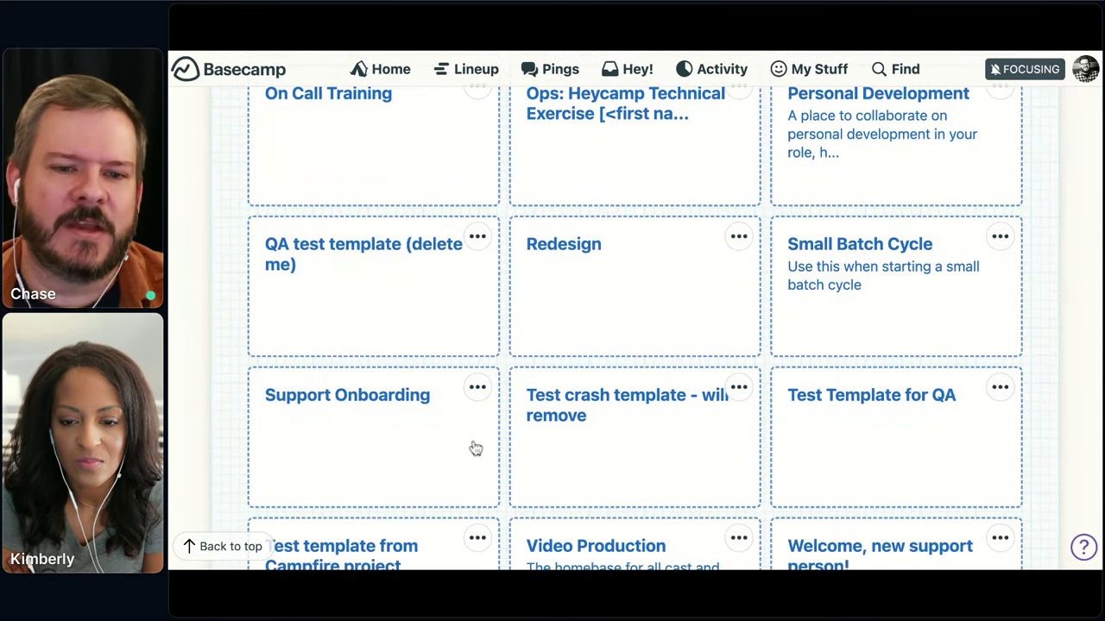
left_click(453, 446)
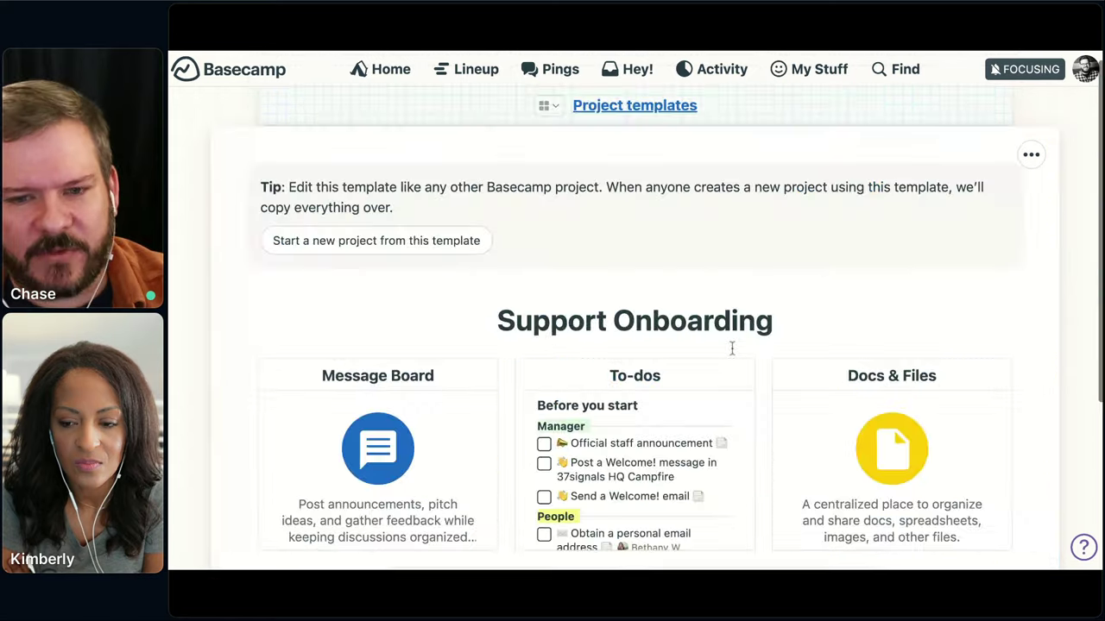
- Show the Support Onboarding template's to-dos as cards instead of a list
left_click(721, 435)
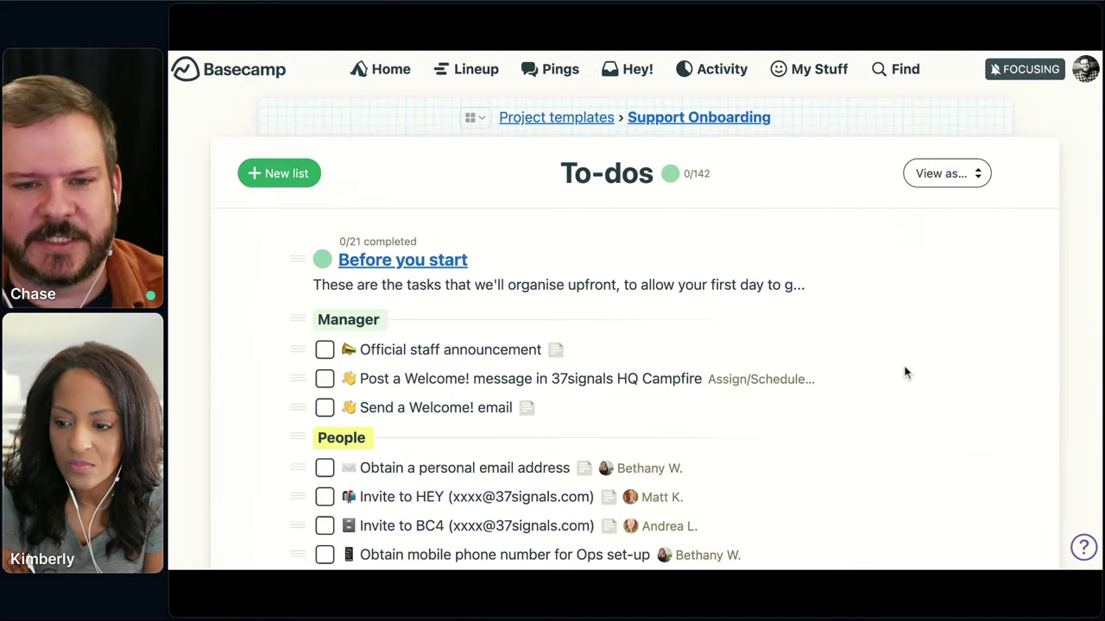
left_click(938, 147)
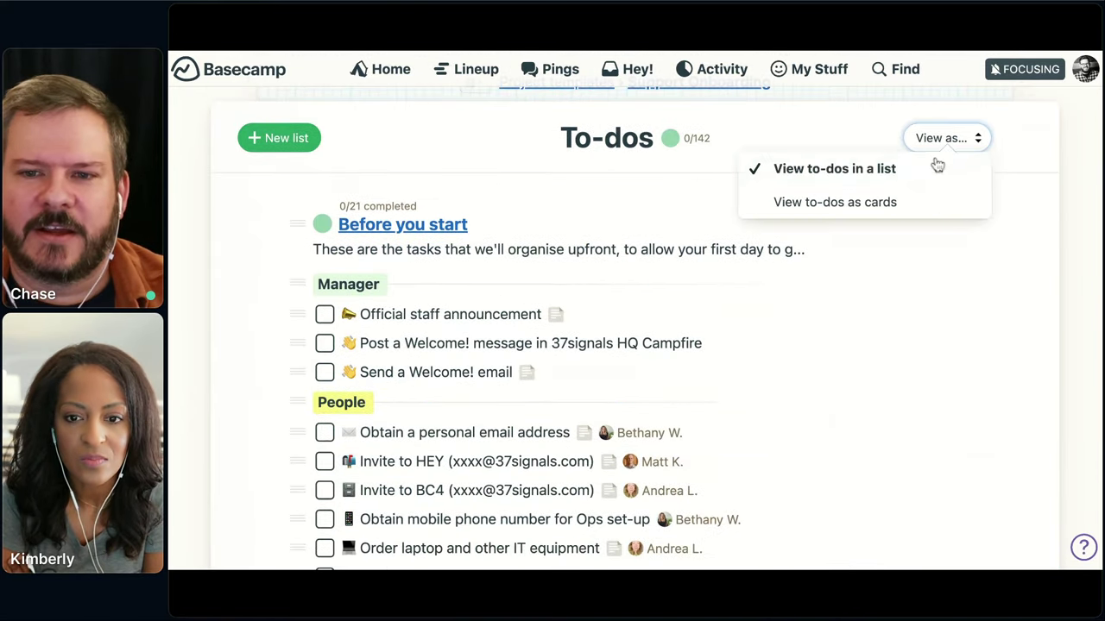
left_click(909, 212)
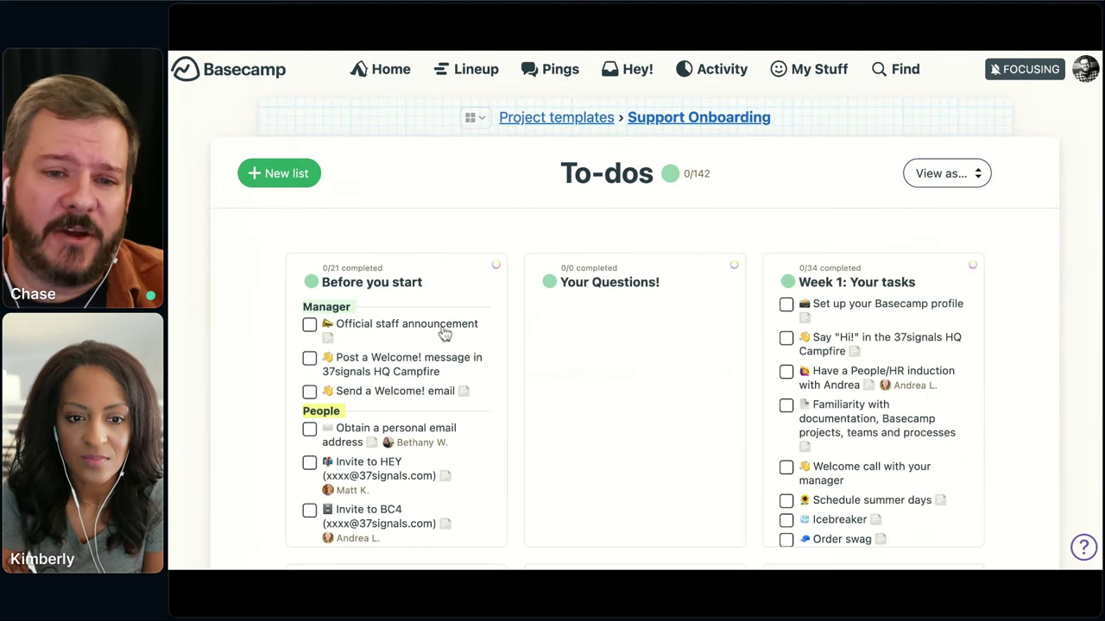
- Browse the to-do cards and open the Before you start list
scroll(405, 319, "down", 1)
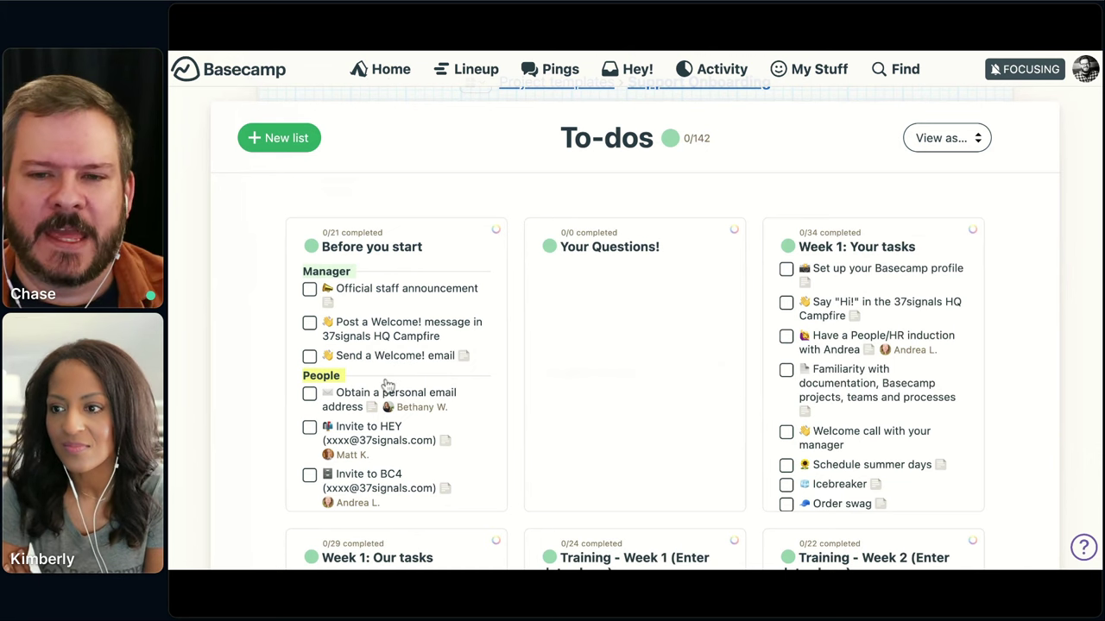
scroll(388, 389, "down", 3)
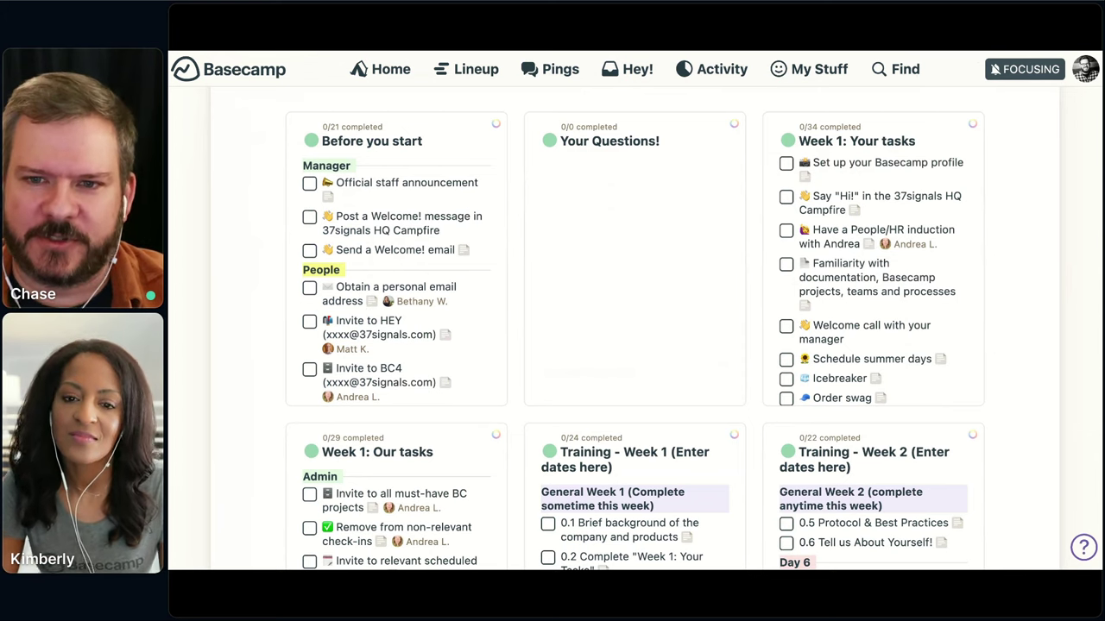
scroll(423, 434, "down", 3)
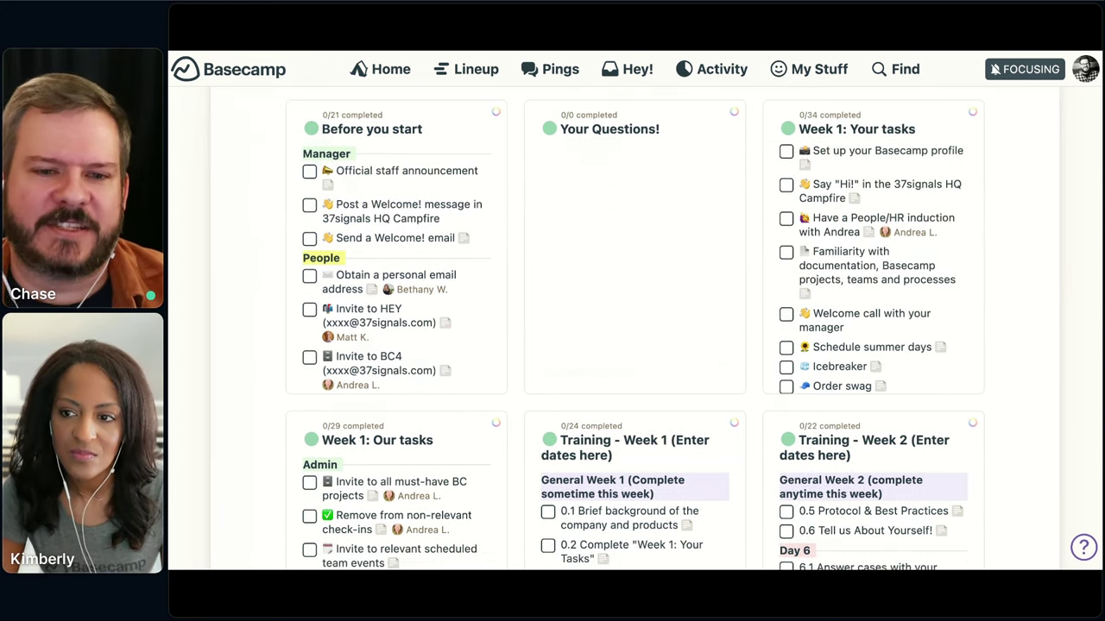
scroll(422, 434, "down", 2)
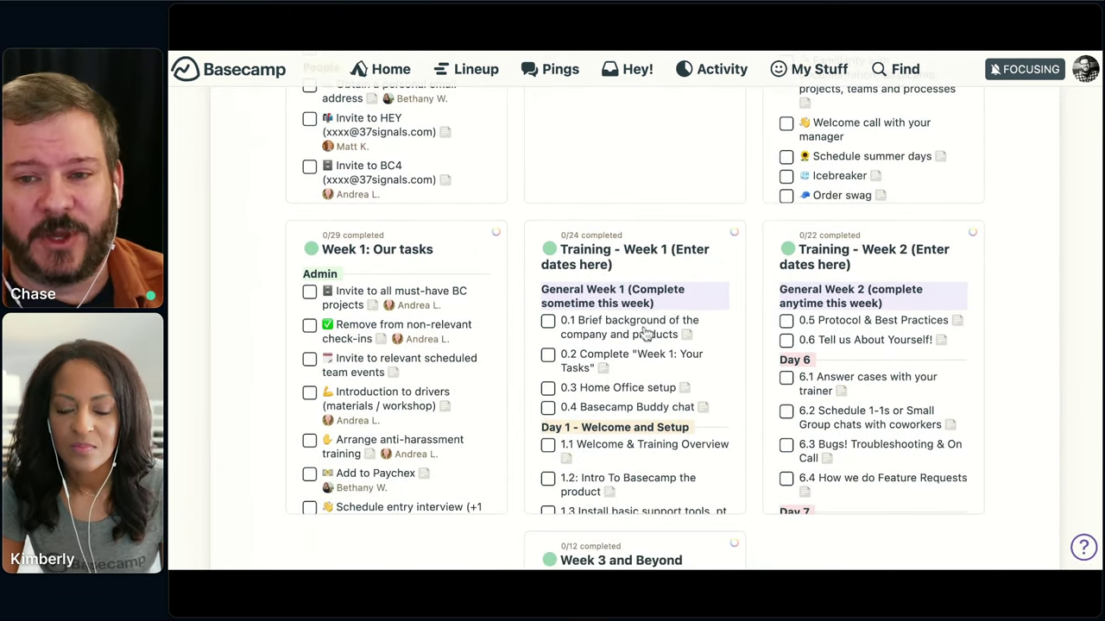
scroll(882, 316, "down", 1)
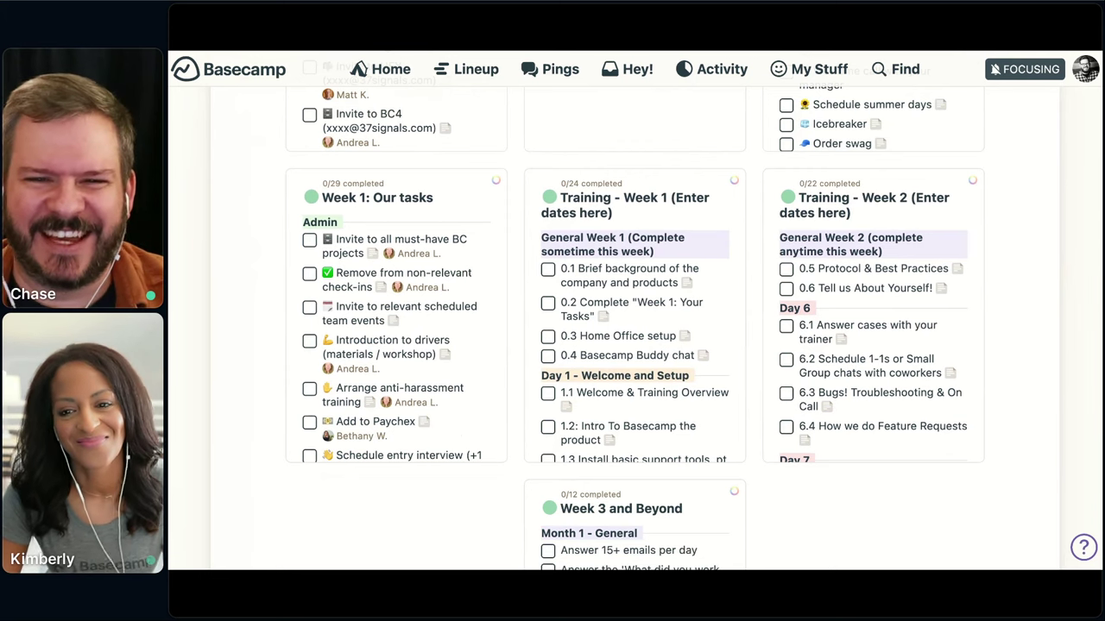
scroll(636, 328, "up", 3)
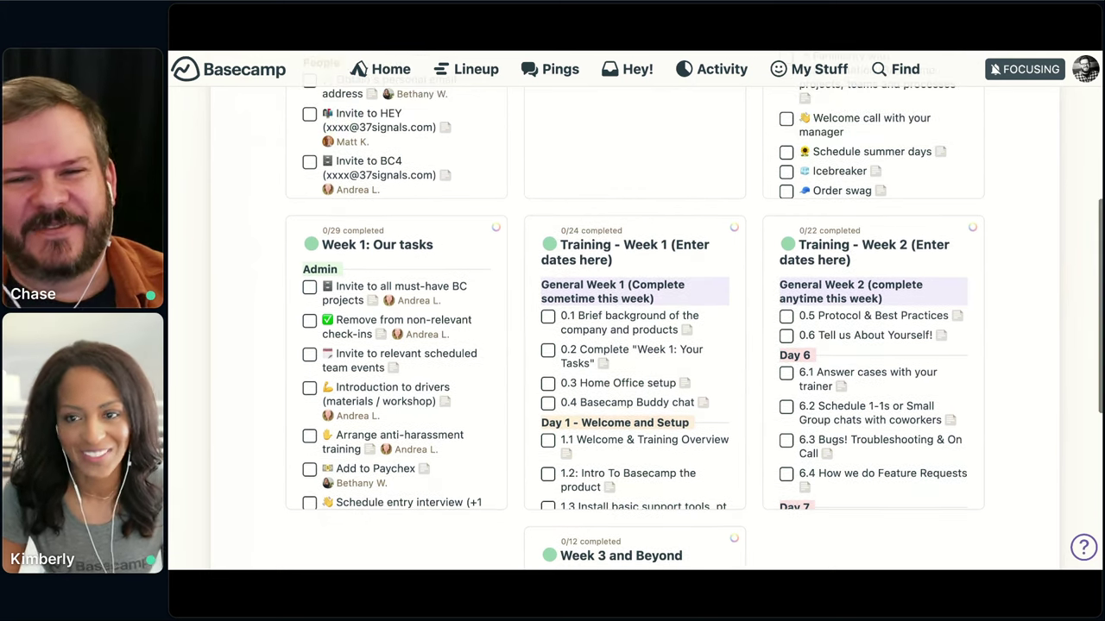
scroll(651, 537, "up", 1)
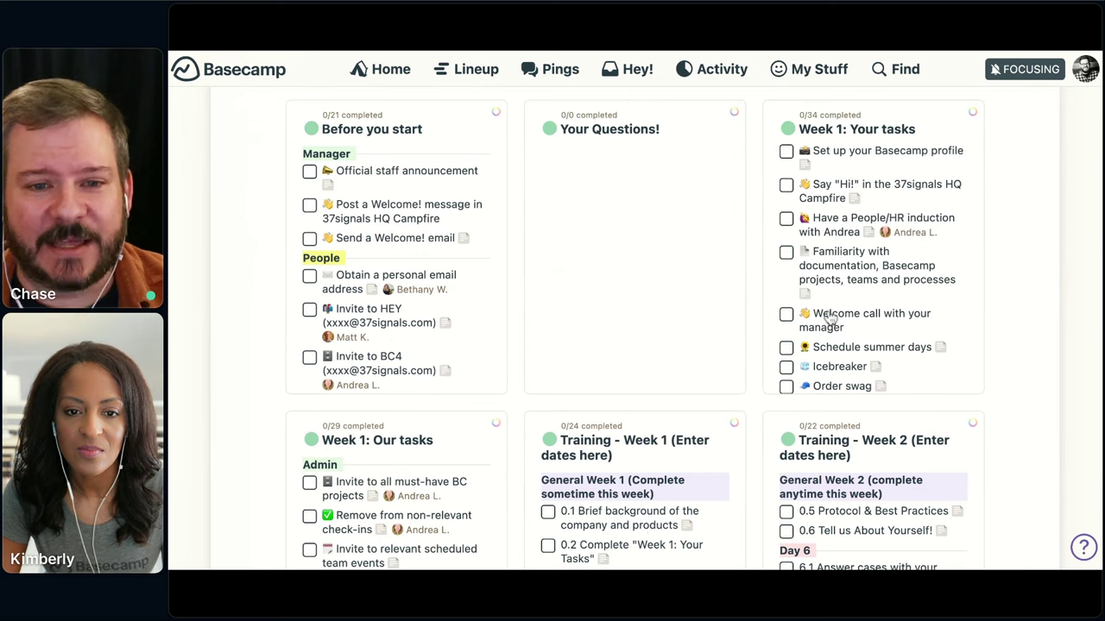
left_click(383, 321)
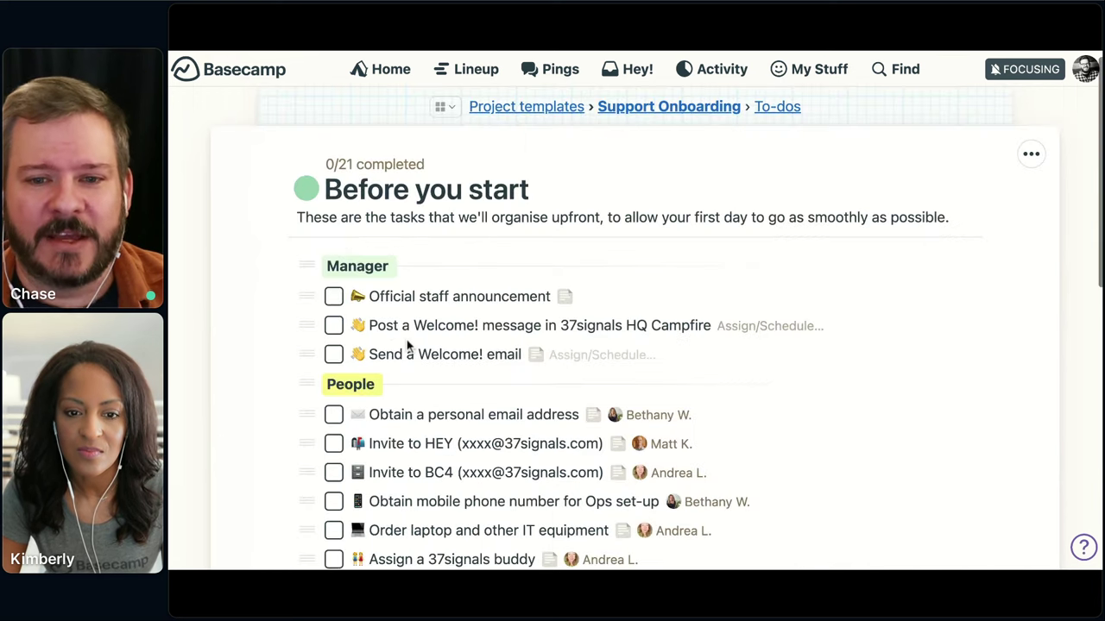
- Scroll the Before you start list, return to the to-dos overview, then reopen Before you start
scroll(408, 345, "down", 3)
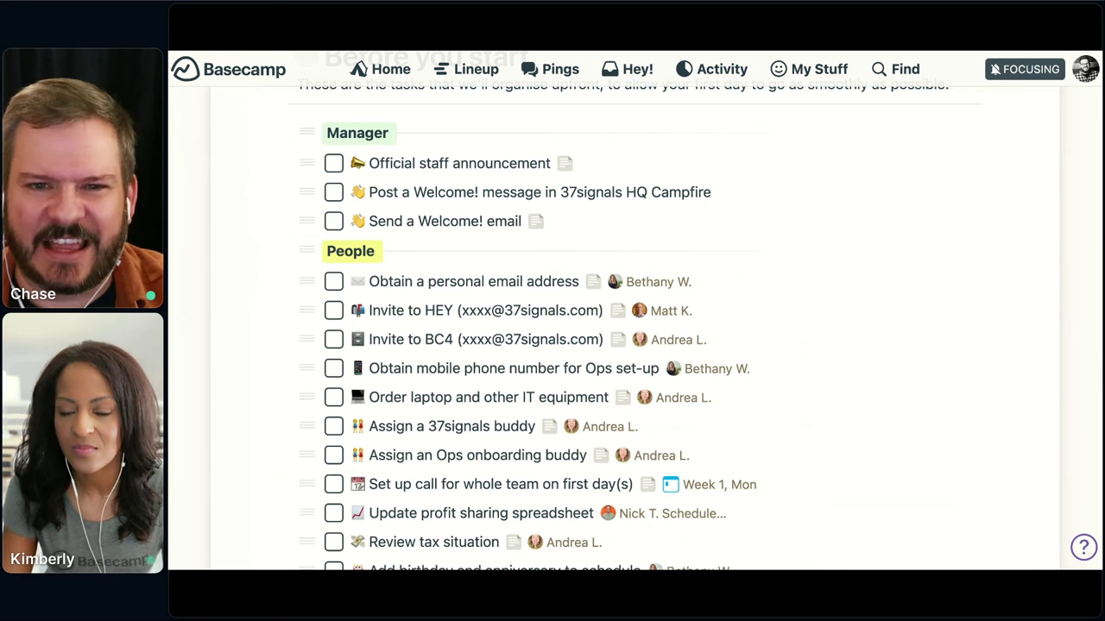
scroll(683, 484, "up", 3)
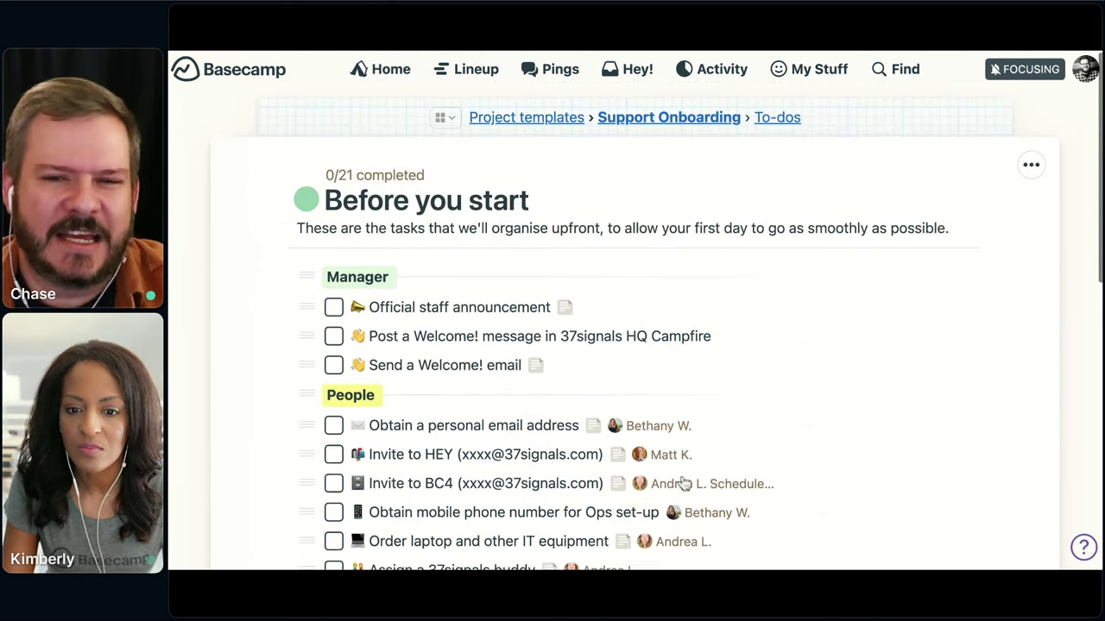
left_click(776, 117)
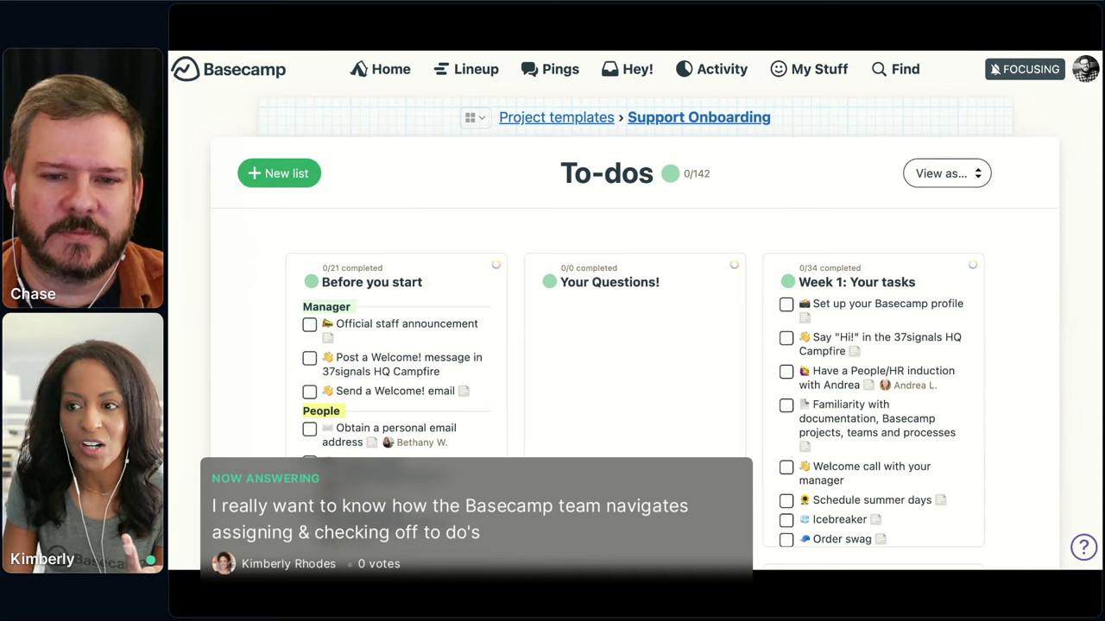
left_click(415, 390)
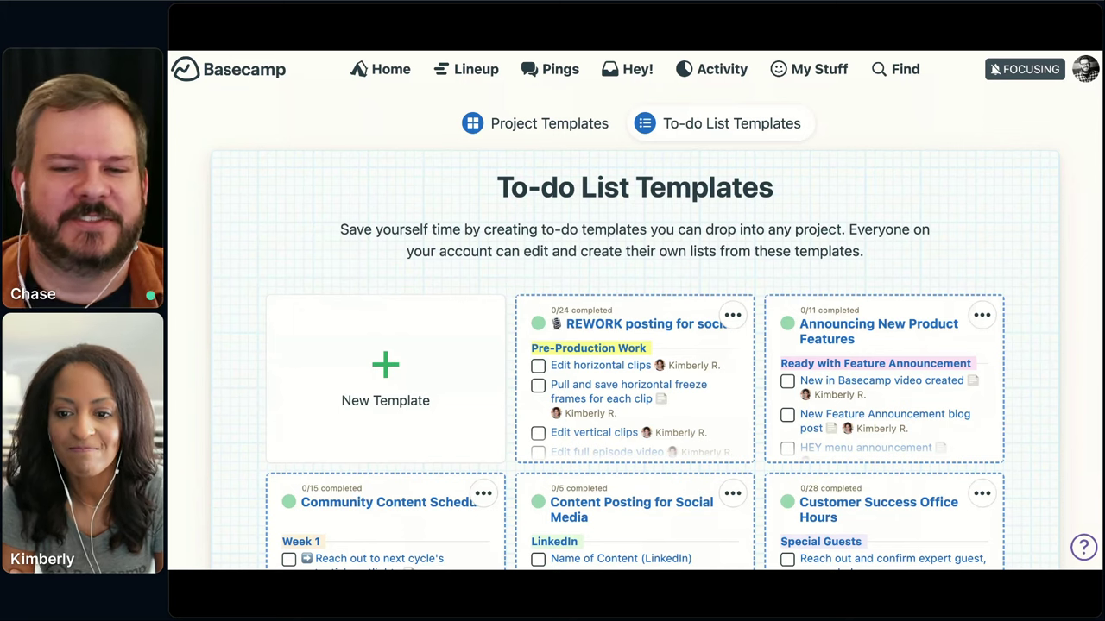
- Open the Customer Success Office Hours template and review its 28 items, including Special Guests and Registration Site
scroll(951, 458, "down", 2)
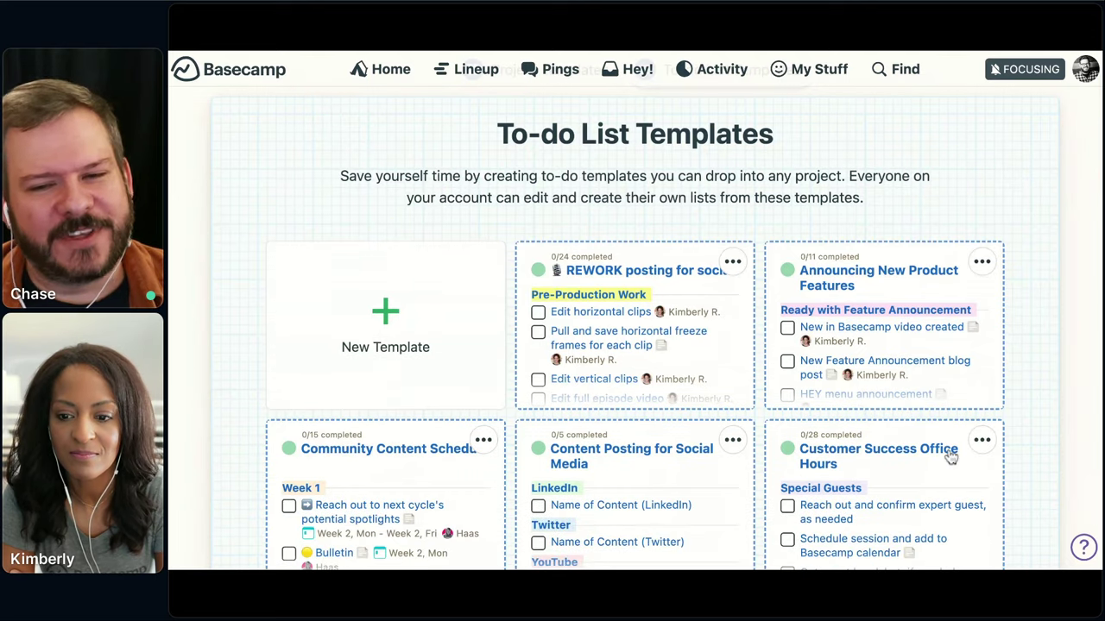
left_click(950, 456)
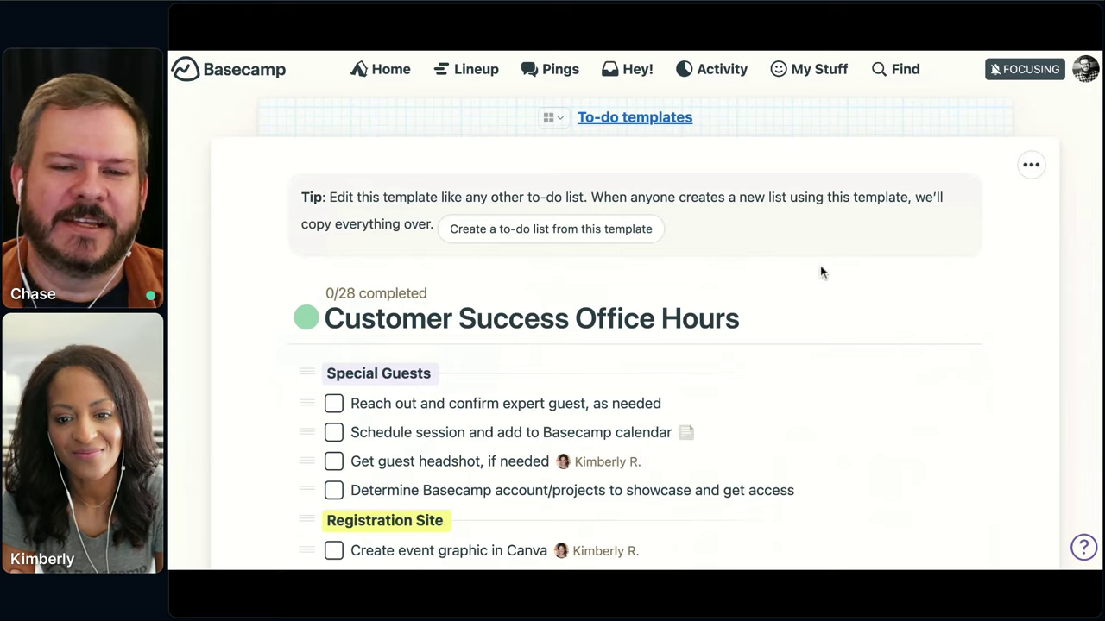
scroll(820, 272, "down", 3)
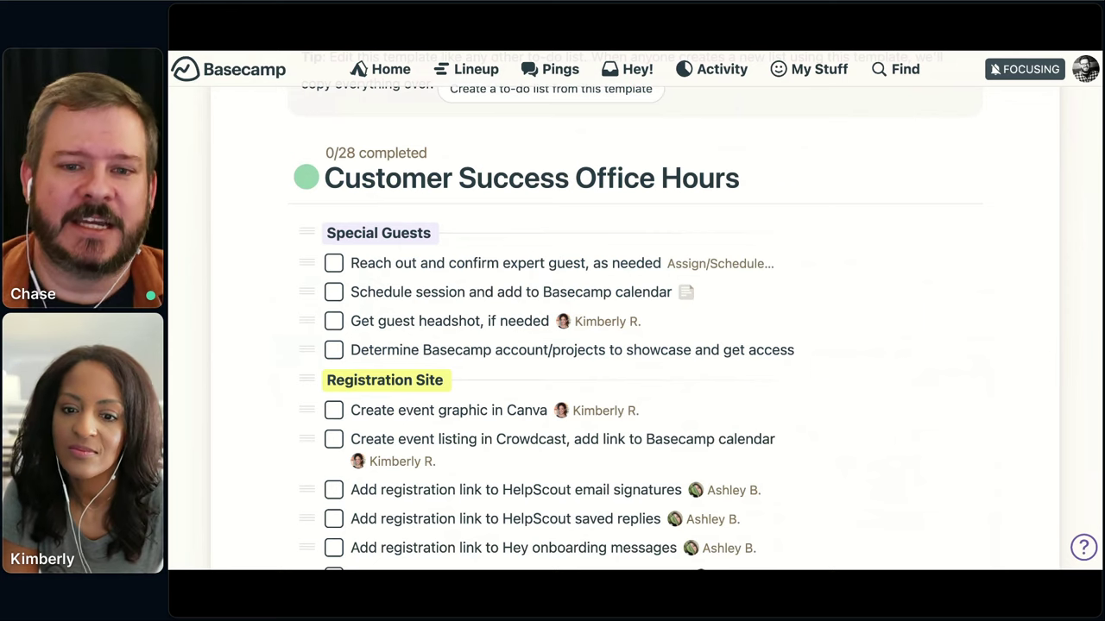
scroll(636, 311, "down", 1)
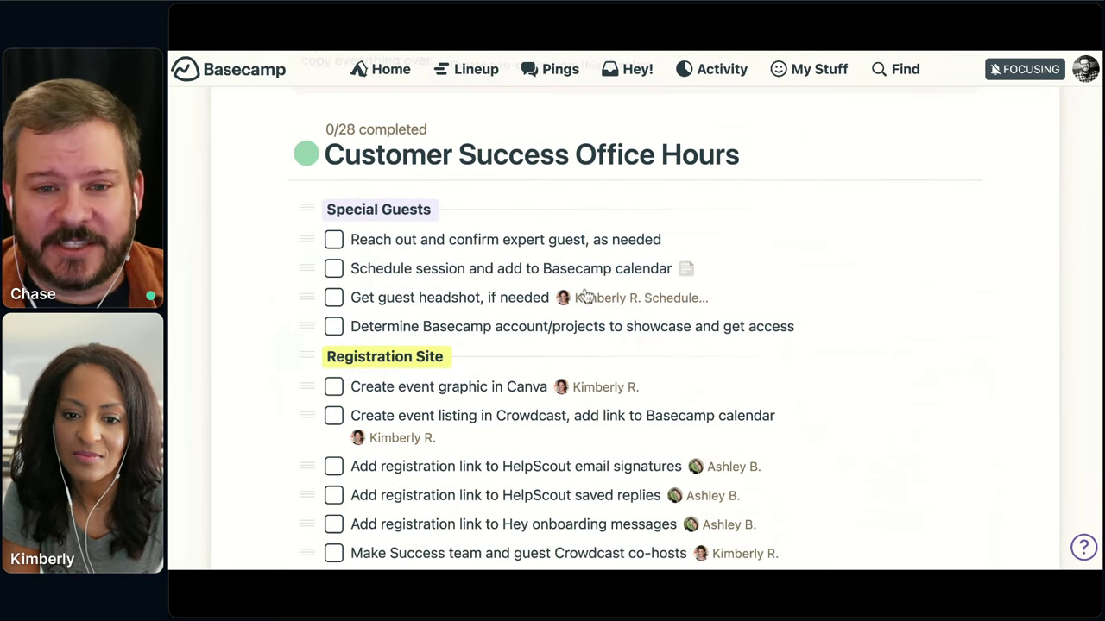
scroll(584, 296, "down", 1)
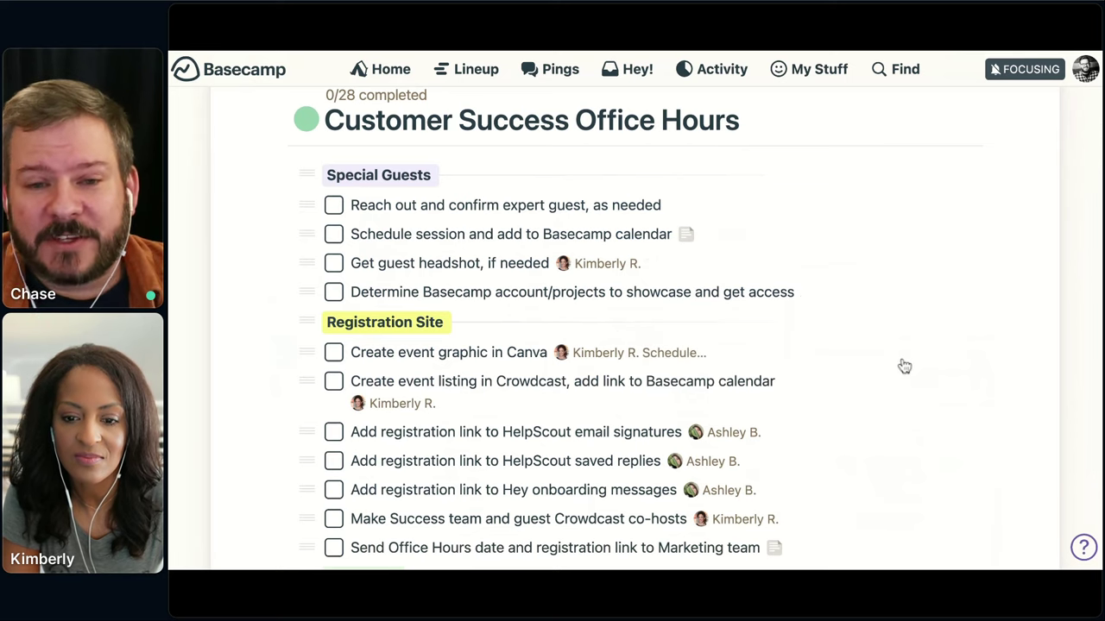
scroll(903, 366, "down", 2)
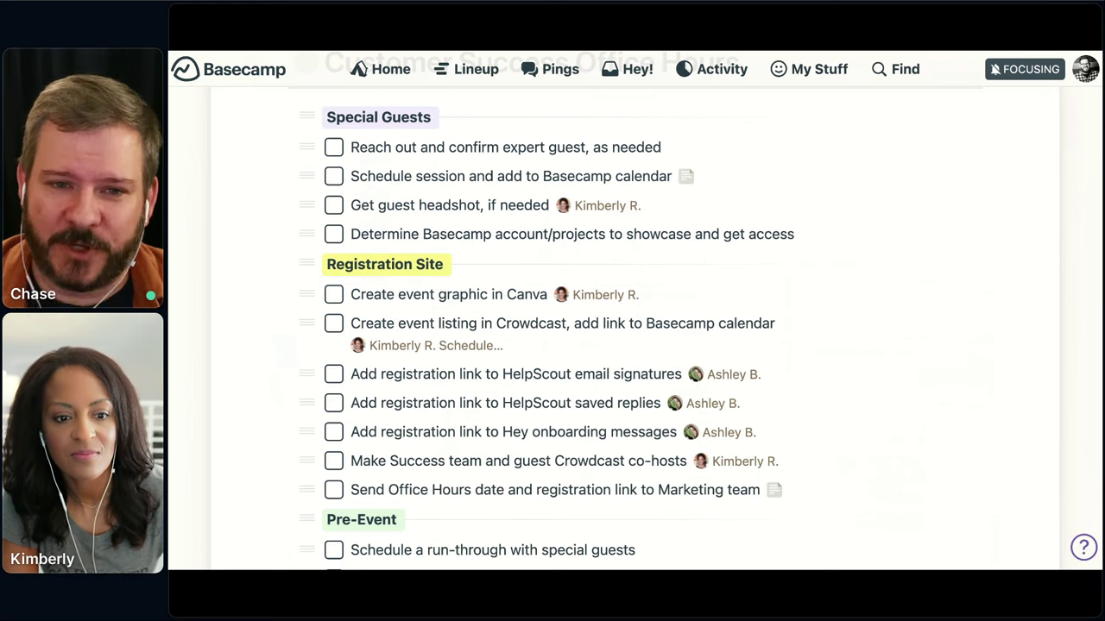
scroll(638, 311, "up", 3)
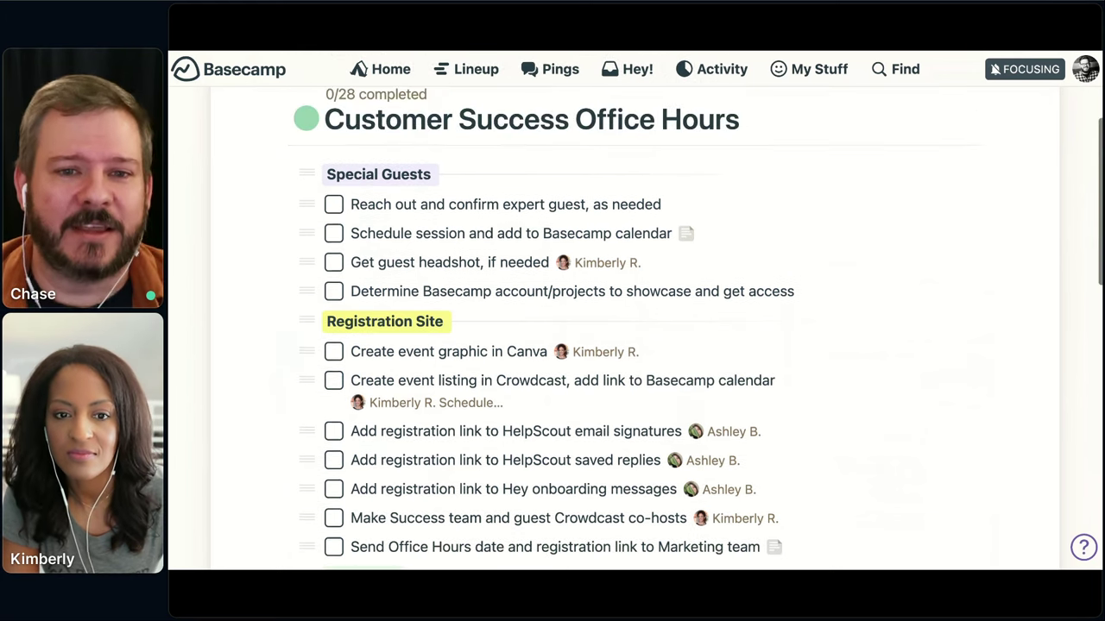
scroll(639, 328, "up", 4)
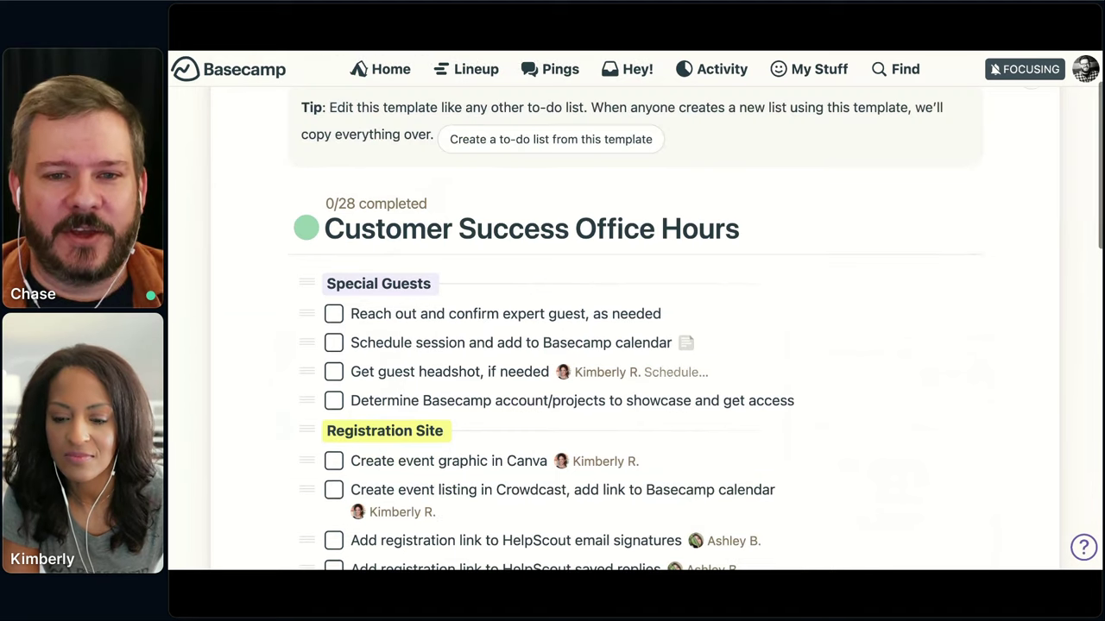
scroll(639, 328, "up", 1)
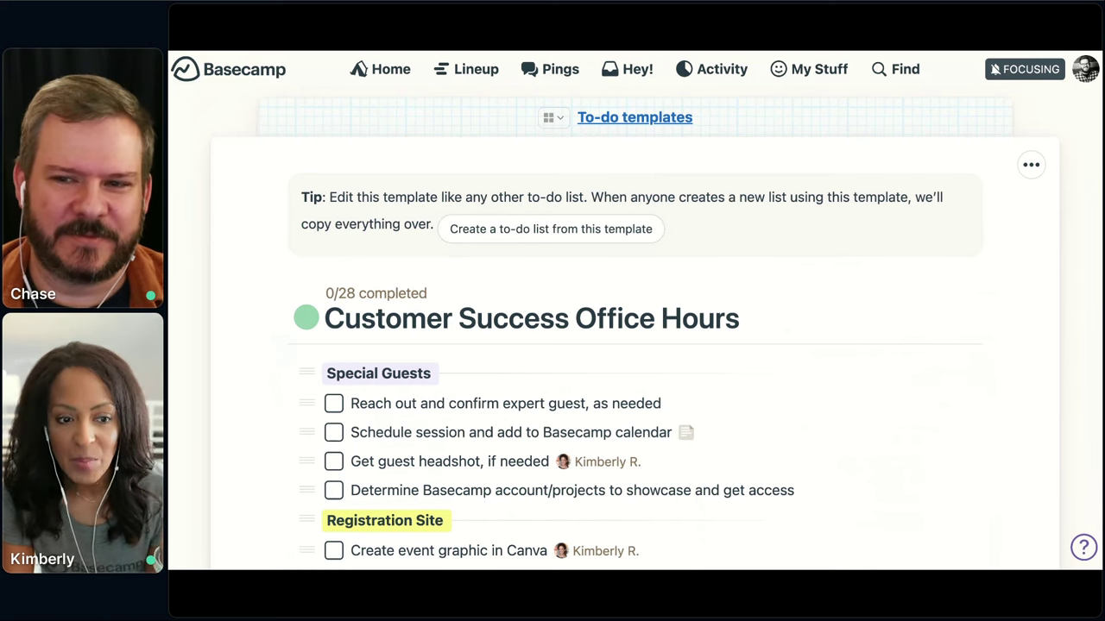
- Return to the home dashboard and open the 37signals HQ project
left_click(362, 74)
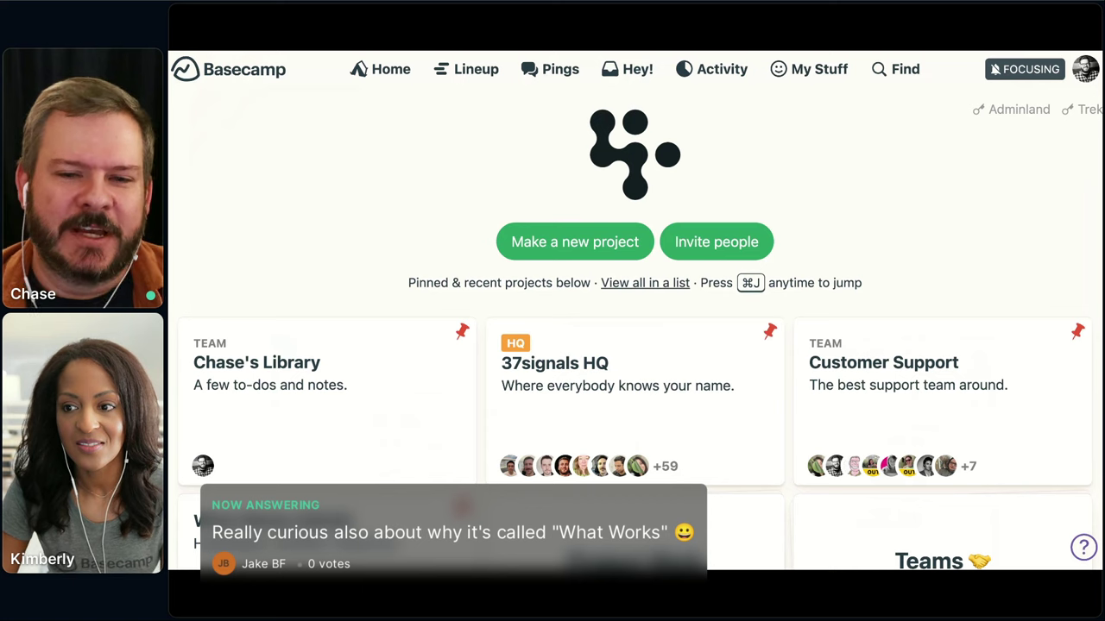
left_click(604, 402)
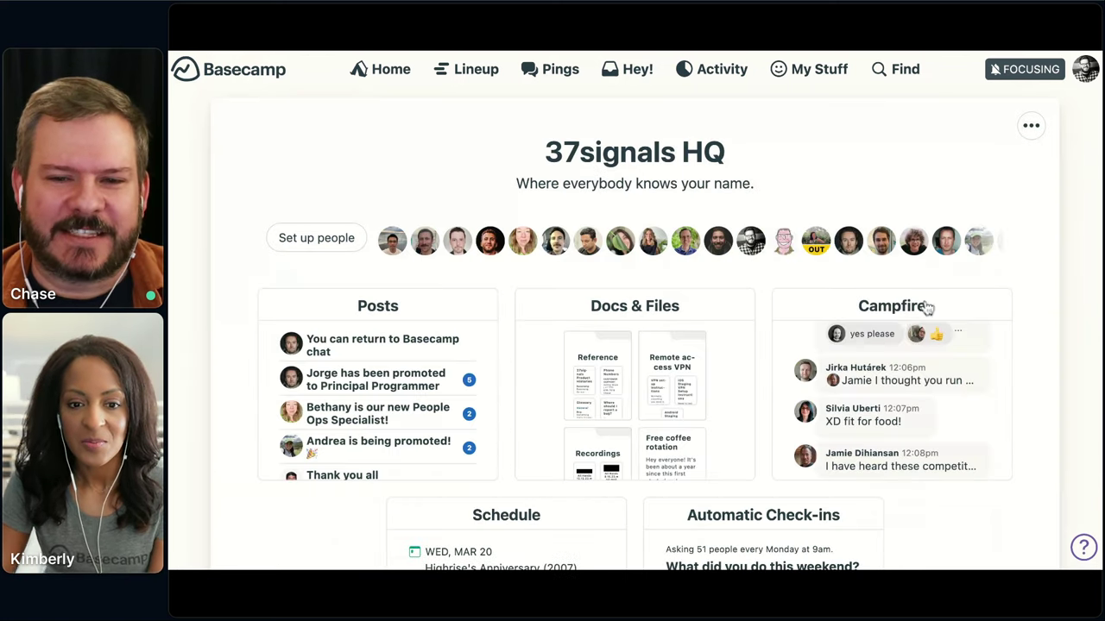